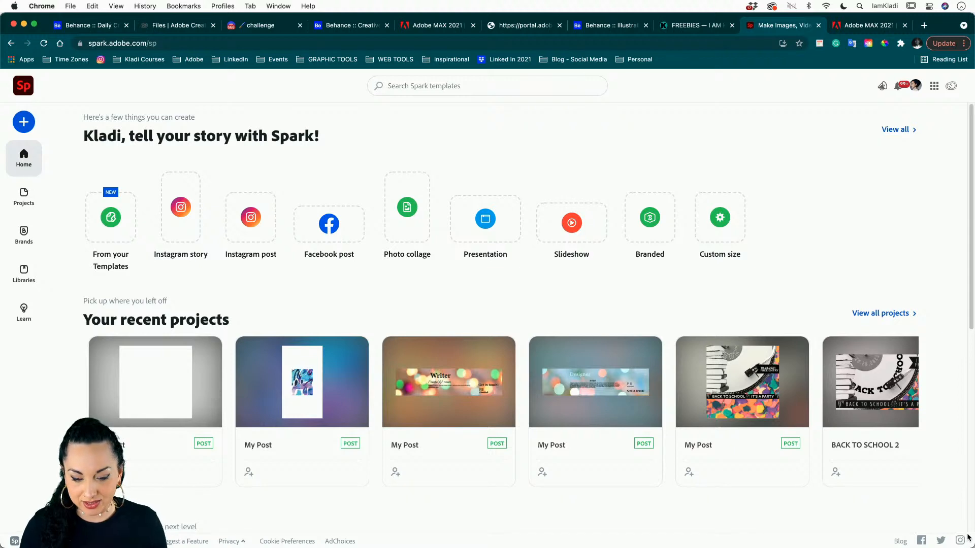
mouse_move(974, 547)
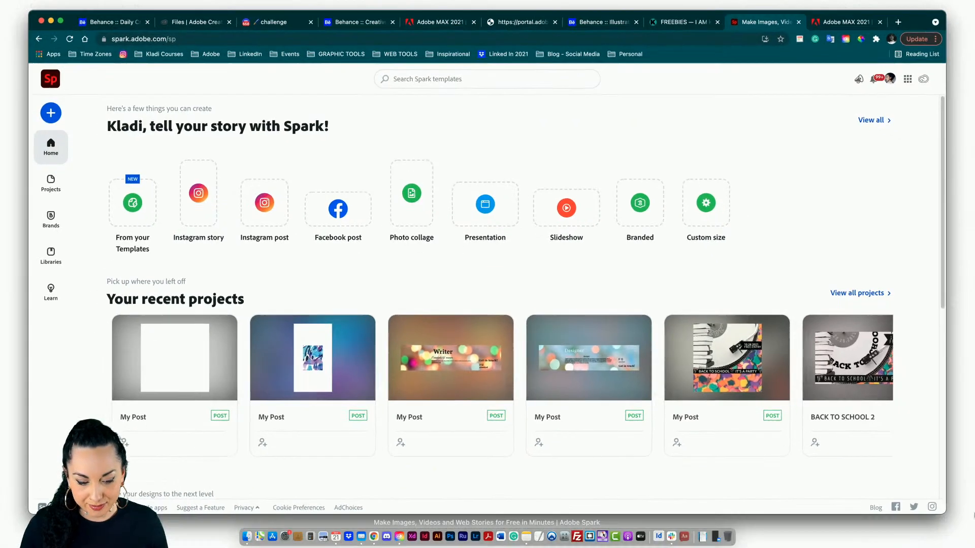
left_click(766, 242)
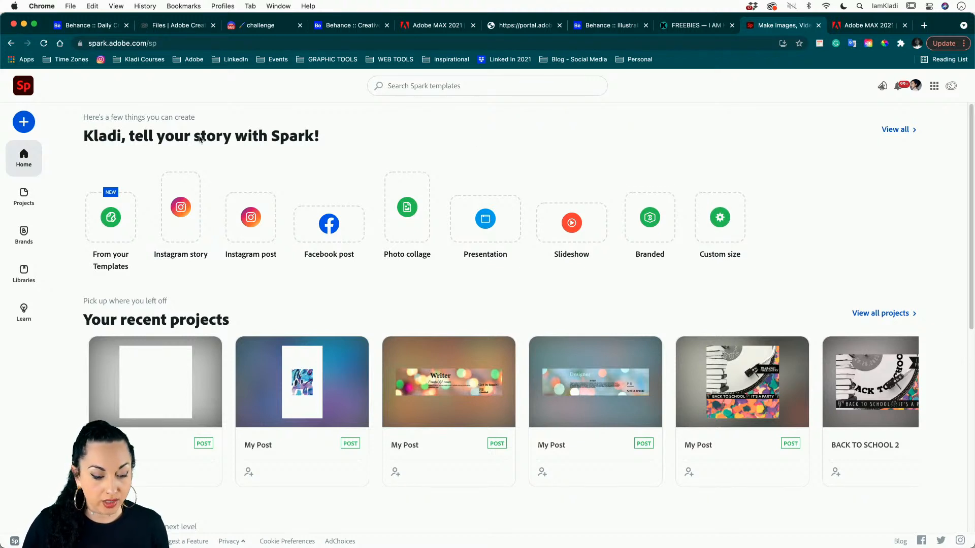
Create a blank custom size graphic with a width of 2000 px and a height of 2000 px
left_click(25, 127)
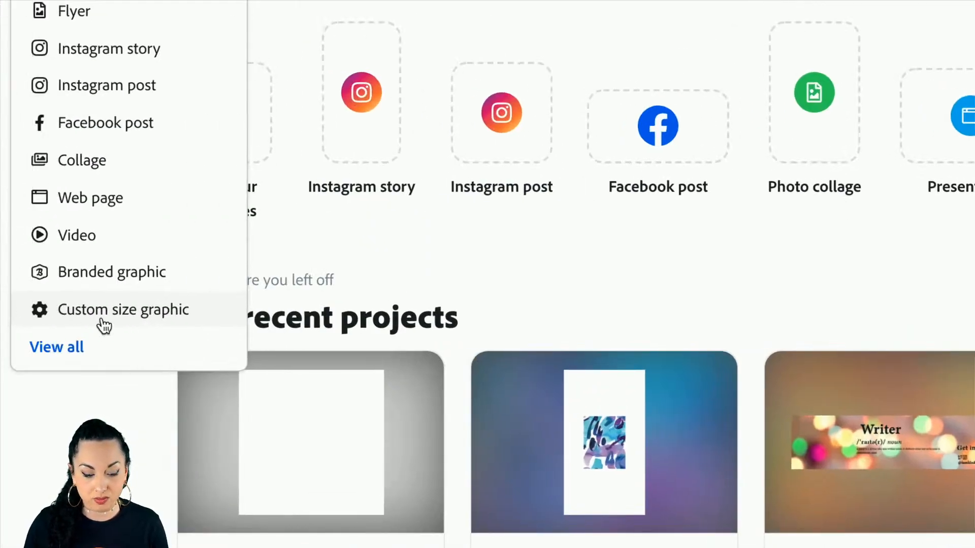
left_click(101, 320)
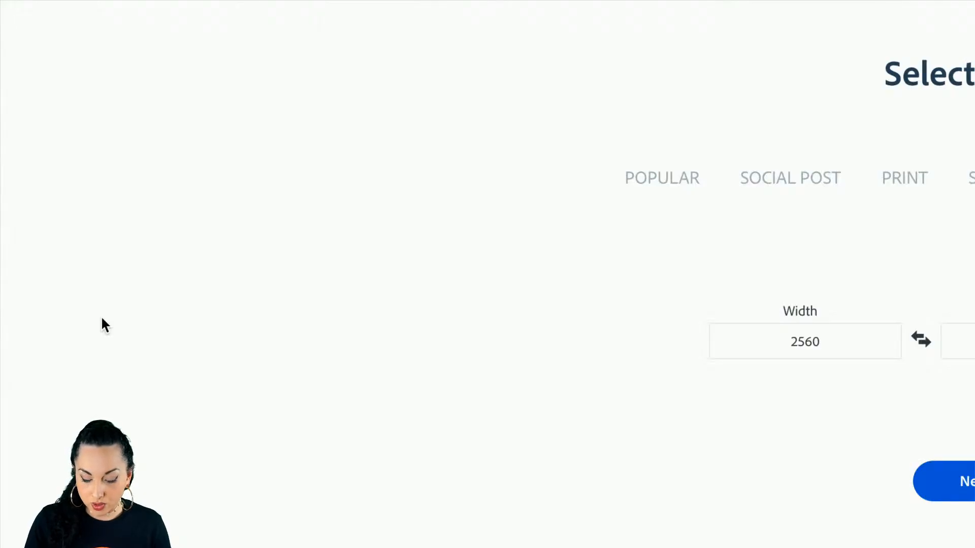
double_click(399, 332)
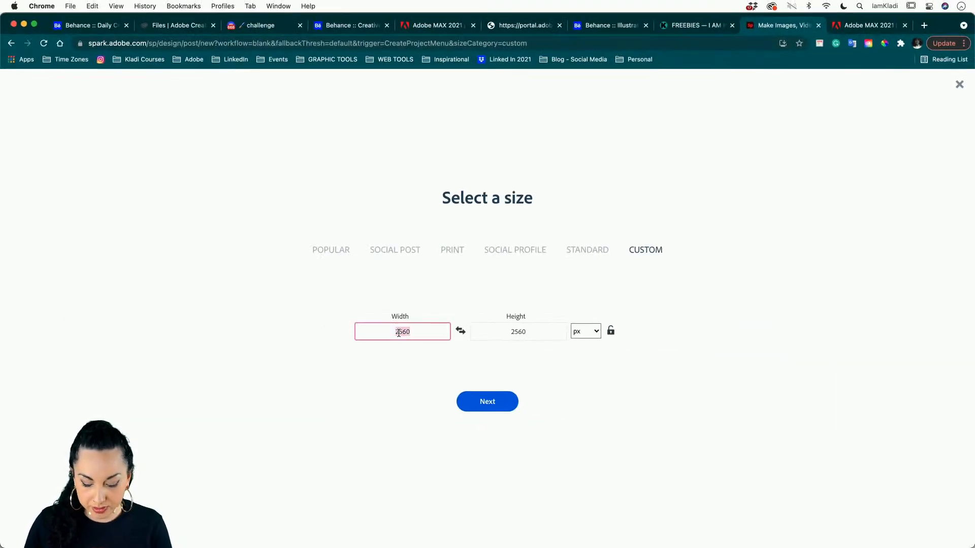
type("200")
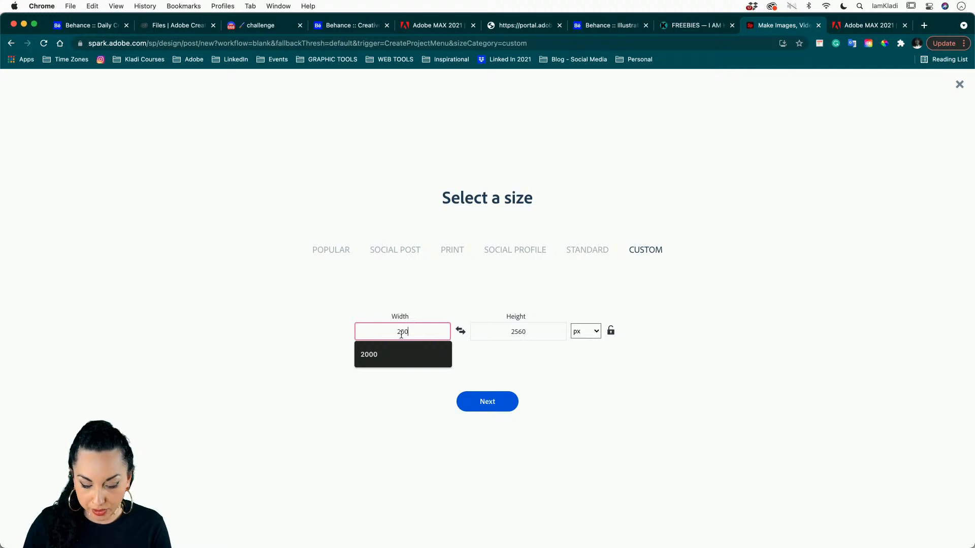
left_click(405, 352)
double_click(510, 330)
type("2000")
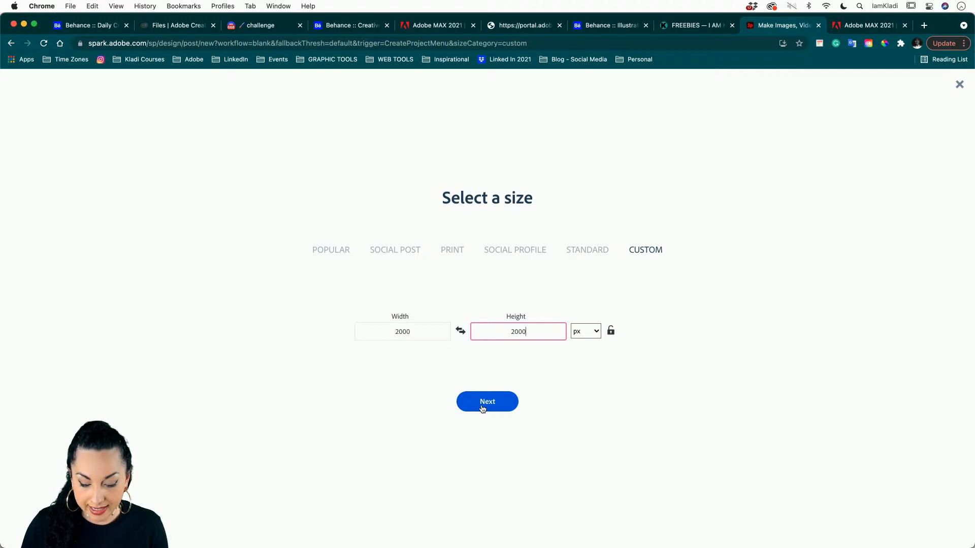
left_click(486, 402)
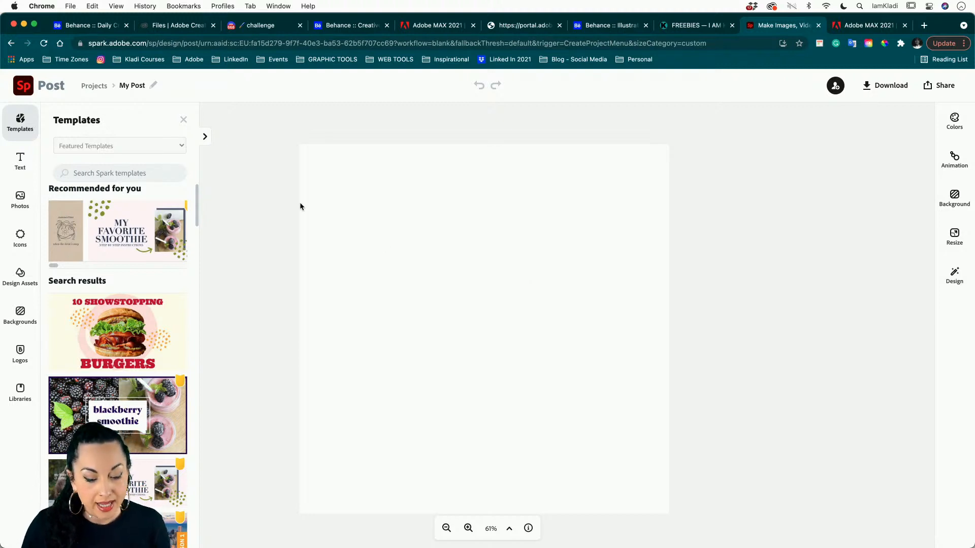
Close the template list and place the Printmysoul.com brand's primary logo on the blank canvas
left_click(185, 119)
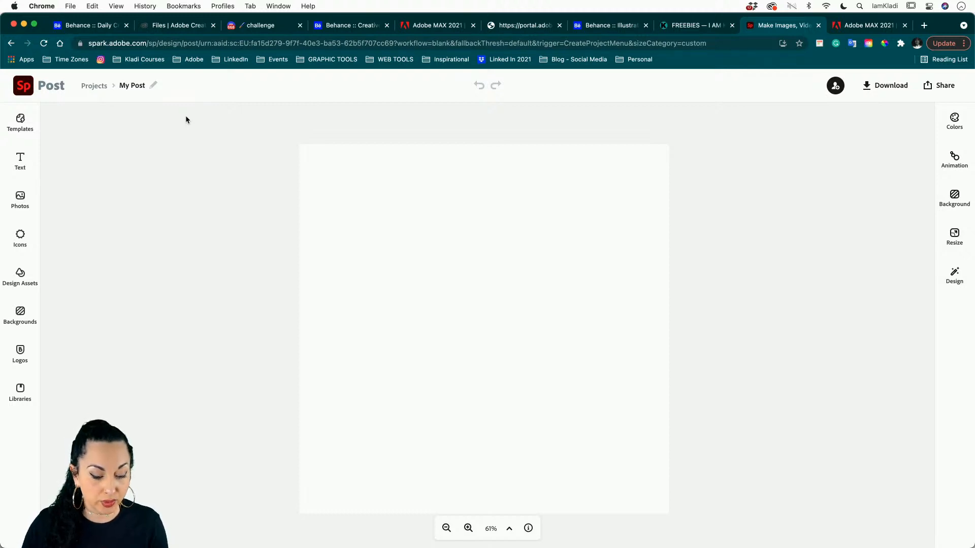
left_click(27, 359)
left_click(87, 193)
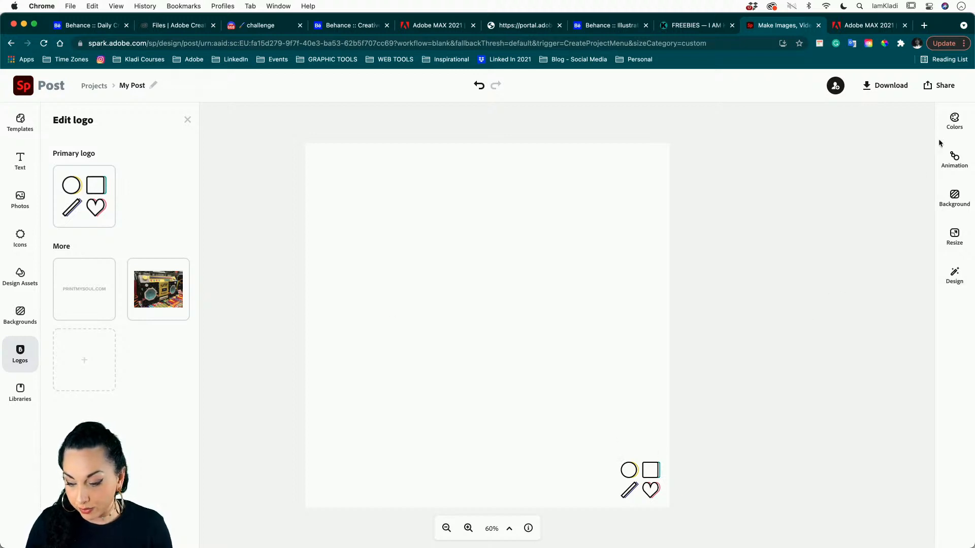
Switch the project's active brand from Printmysoul.com to IamKladi
left_click(954, 122)
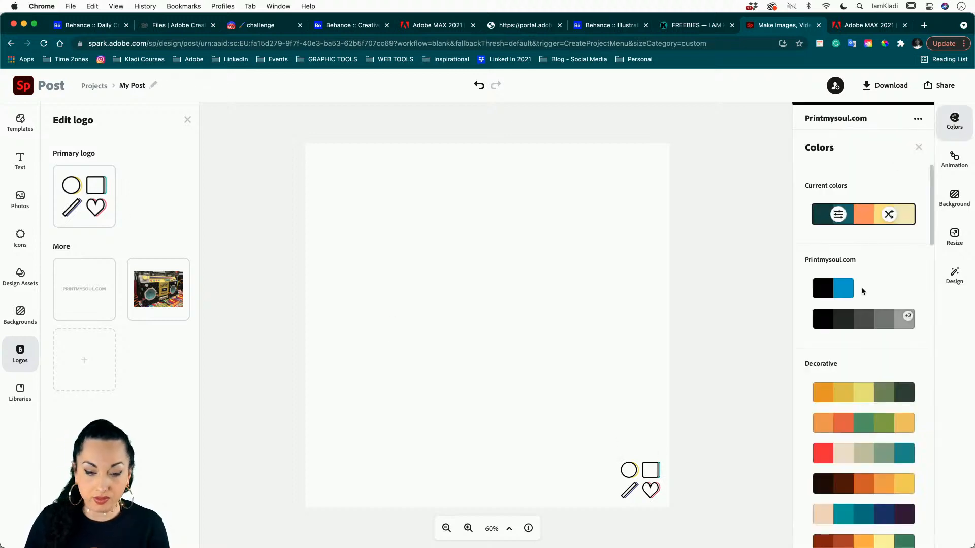
left_click(919, 119)
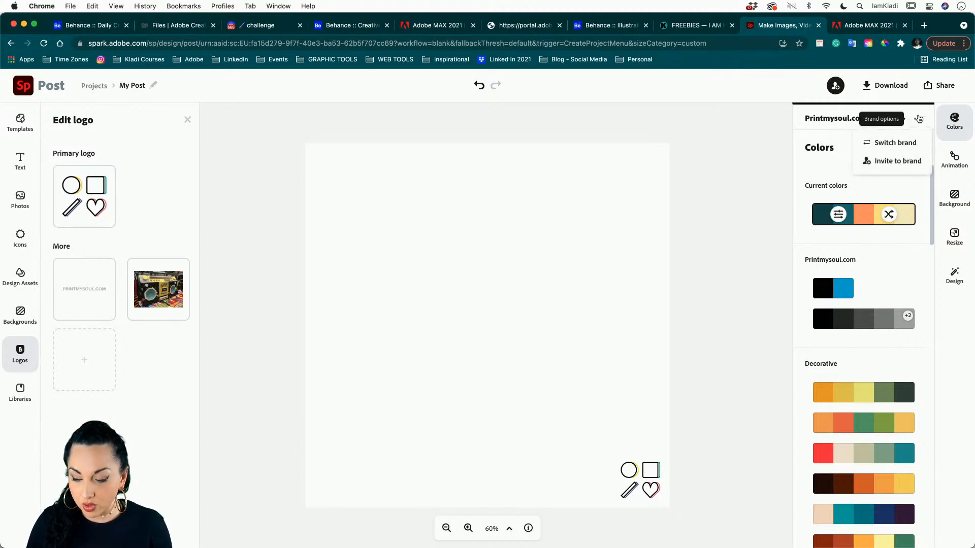
left_click(884, 147)
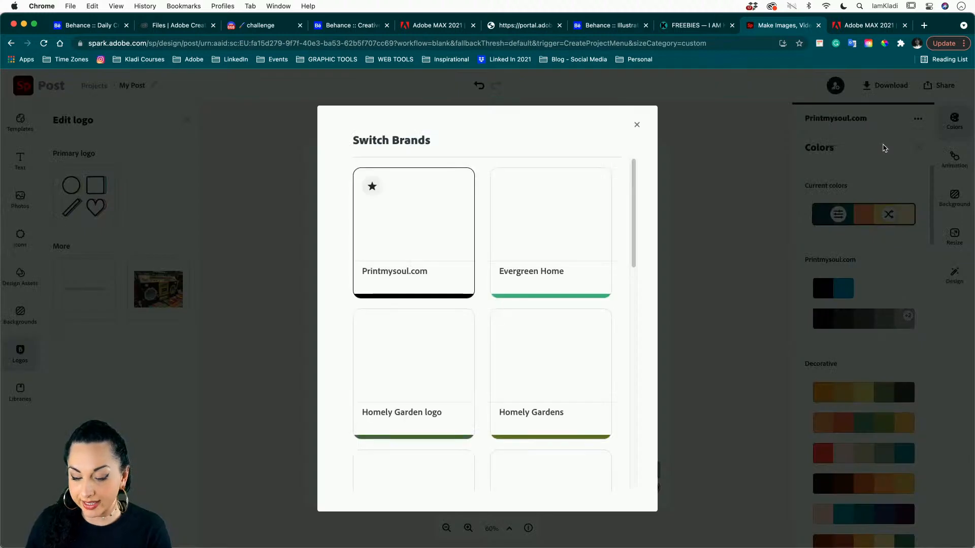
mouse_move(567, 406)
scroll(567, 405, "down", 3)
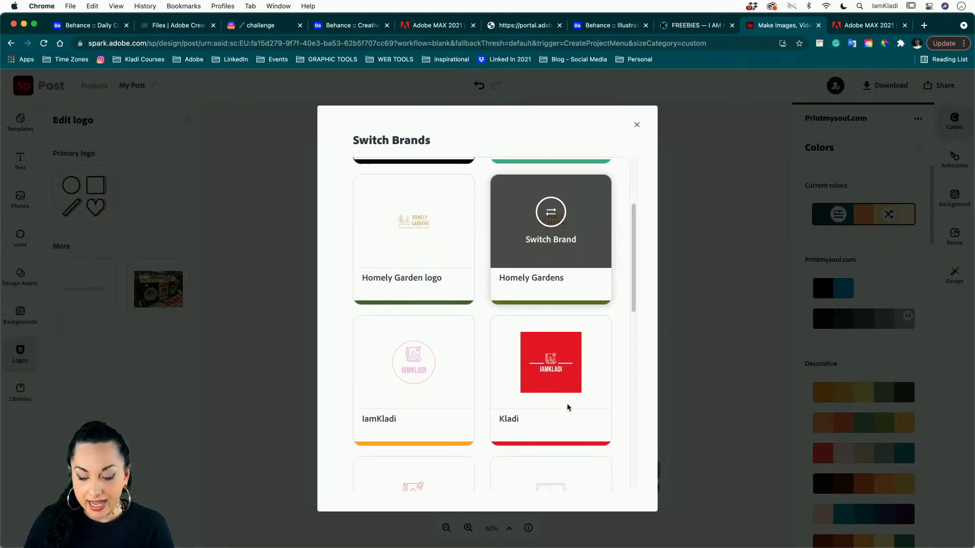
left_click(462, 347)
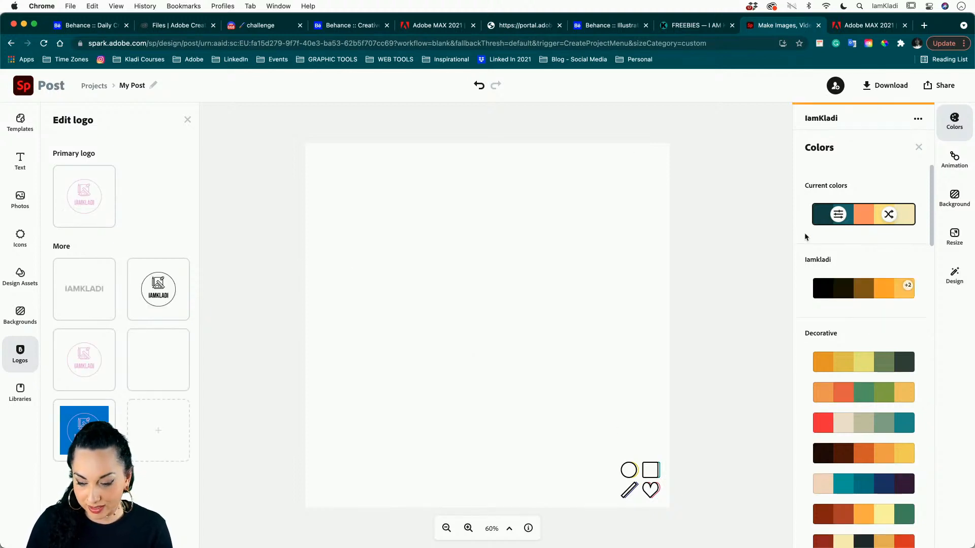
Apply the pink circular IAMKLADI logo to the canvas and enlarge the lower copy to cover most of it
left_click(81, 363)
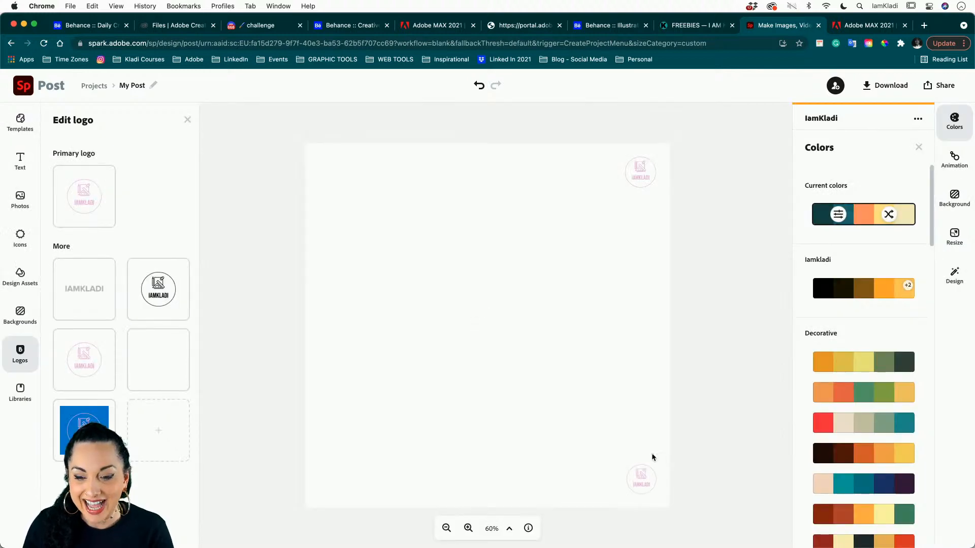
left_click(645, 481)
left_click_drag(619, 459, 351, 147)
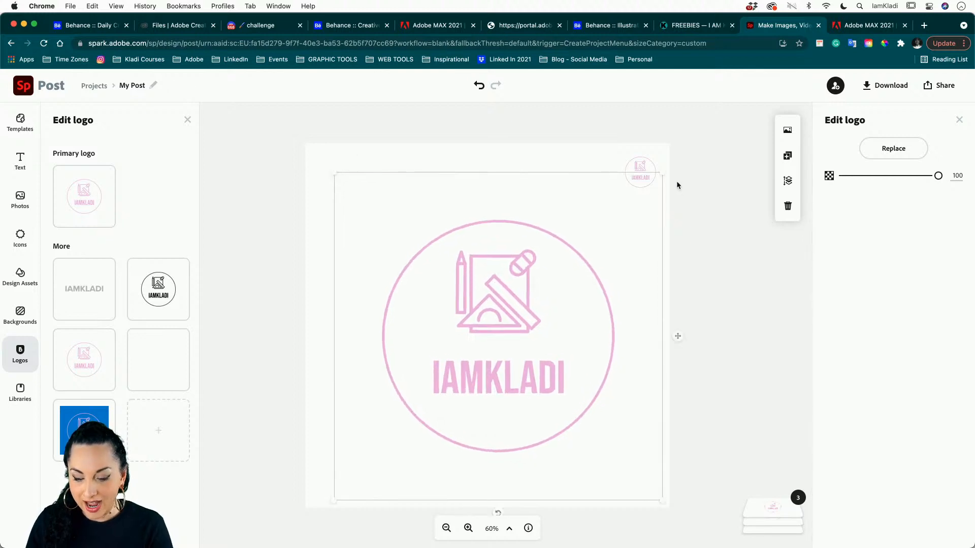
Delete the small corner logo and the enlarged logo from the canvas, and leave the logo options
left_click(647, 160)
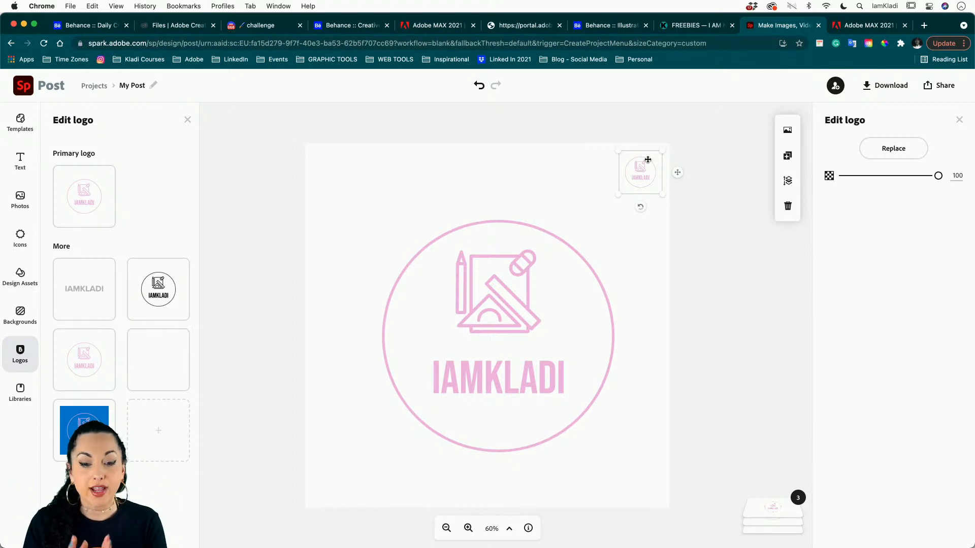
key("Delete")
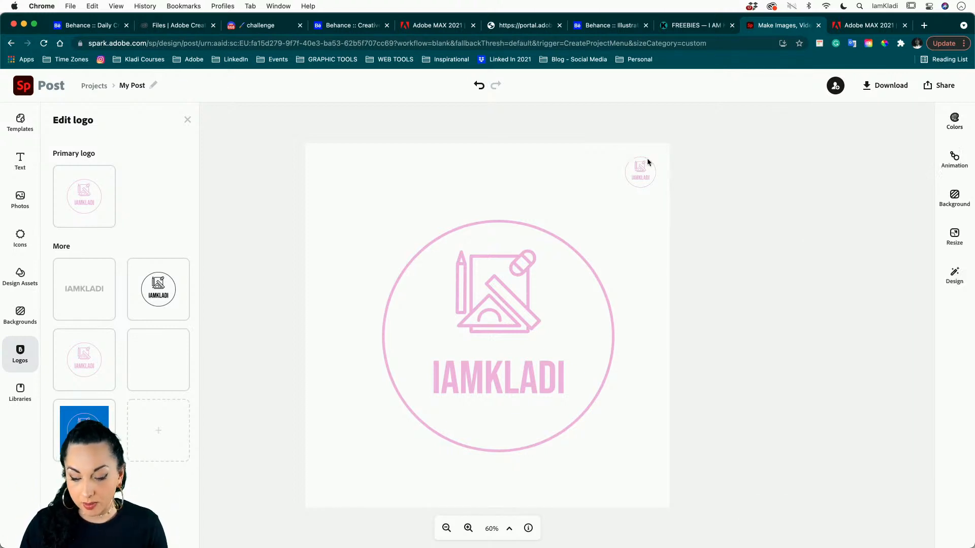
left_click(518, 265)
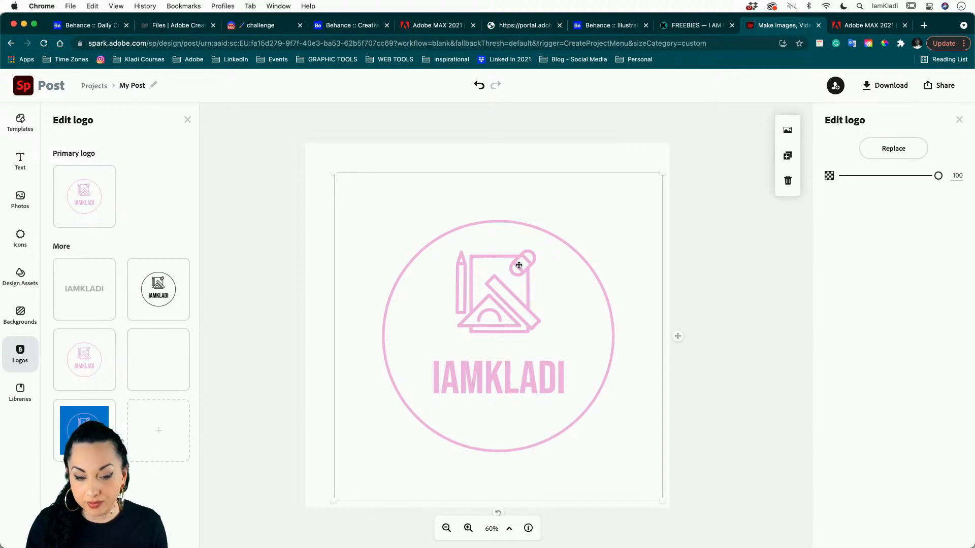
key("Delete")
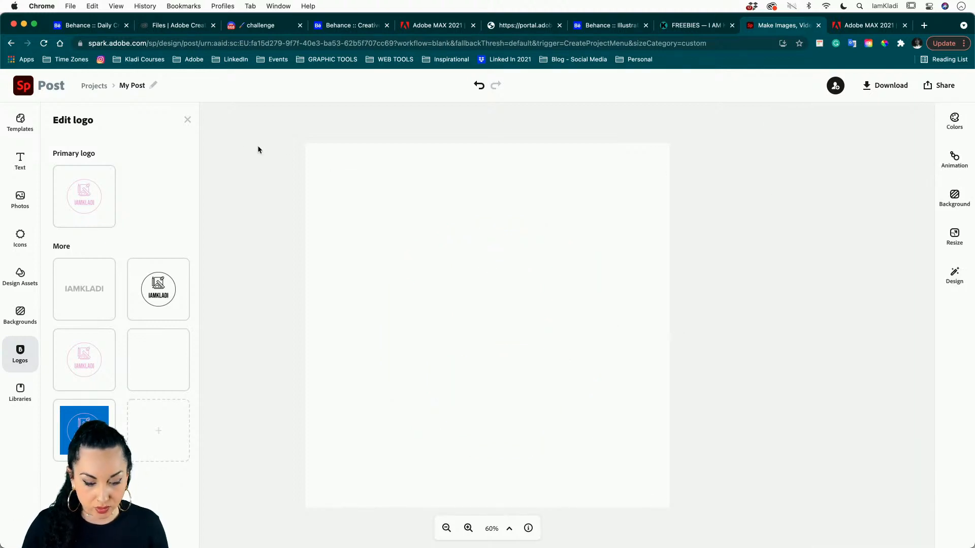
left_click(188, 120)
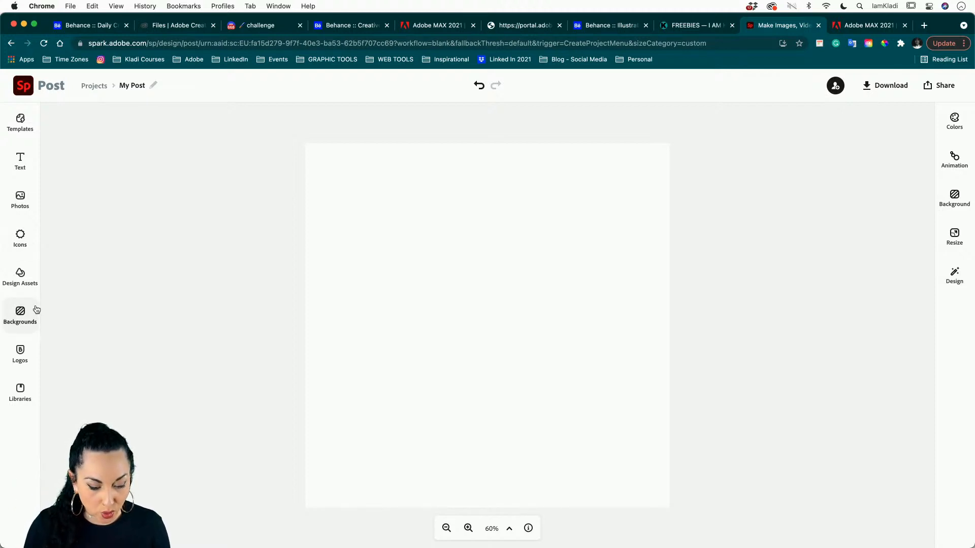
Add the orange and teal star pattern from the Geometric, Folk Geo Patterns, Quilts And Tiles backgrounds to the canvas
left_click(15, 316)
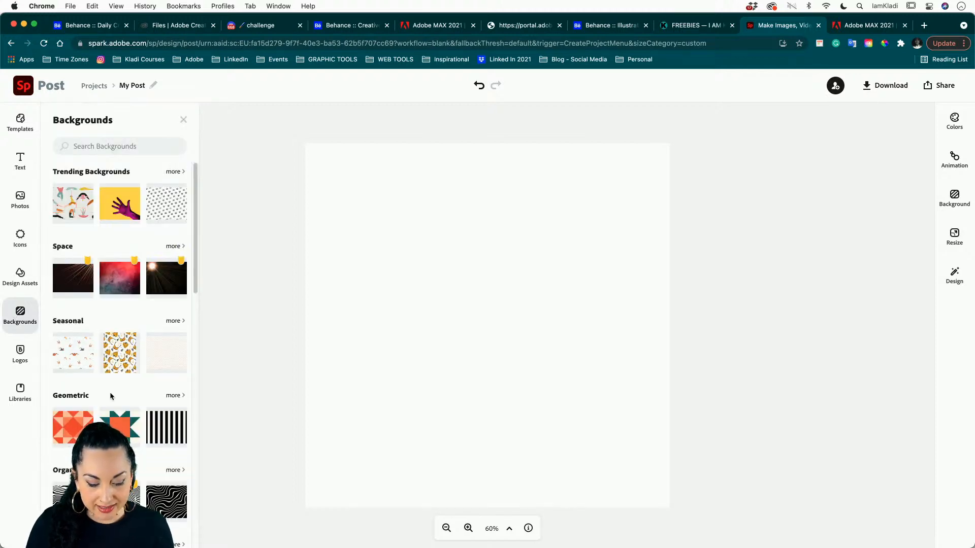
scroll(111, 396, "down", 4)
scroll(111, 395, "down", 2)
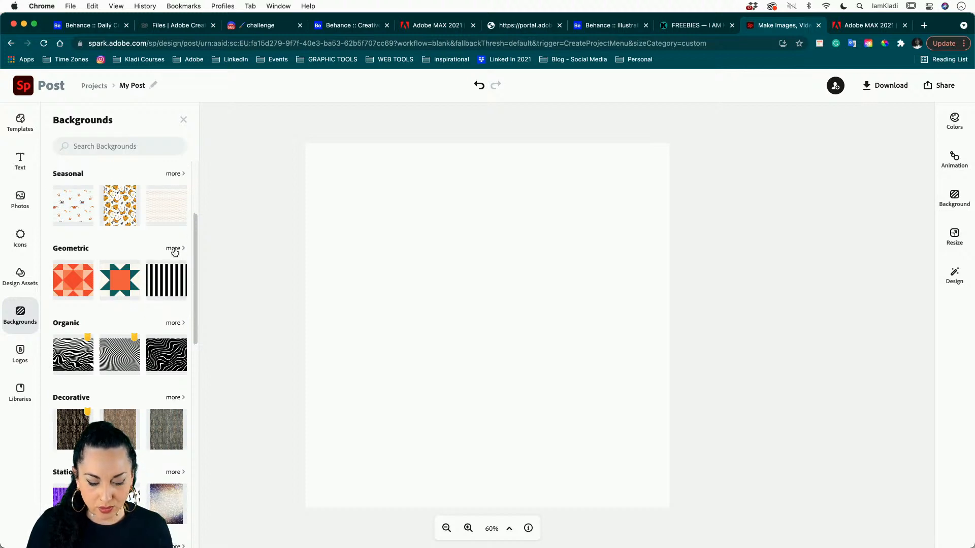
left_click(174, 249)
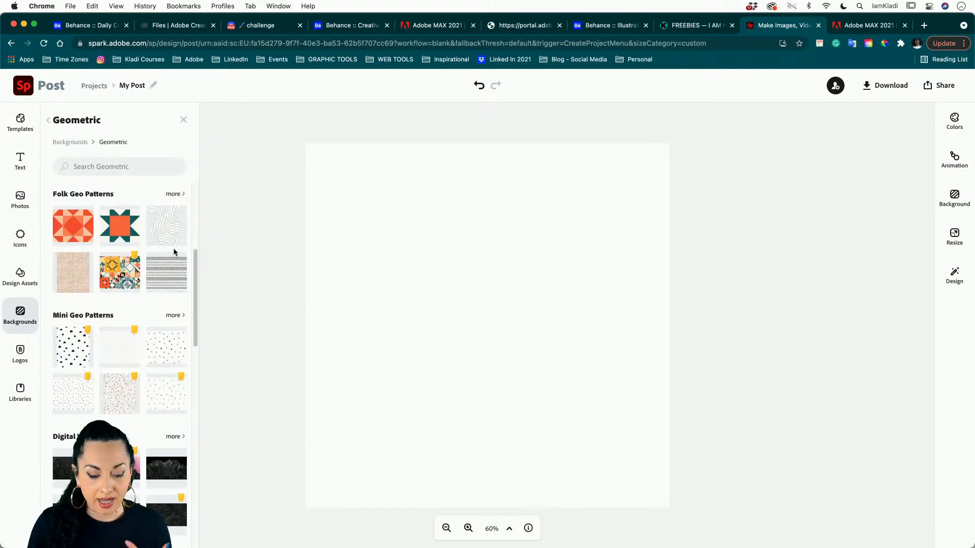
left_click(173, 194)
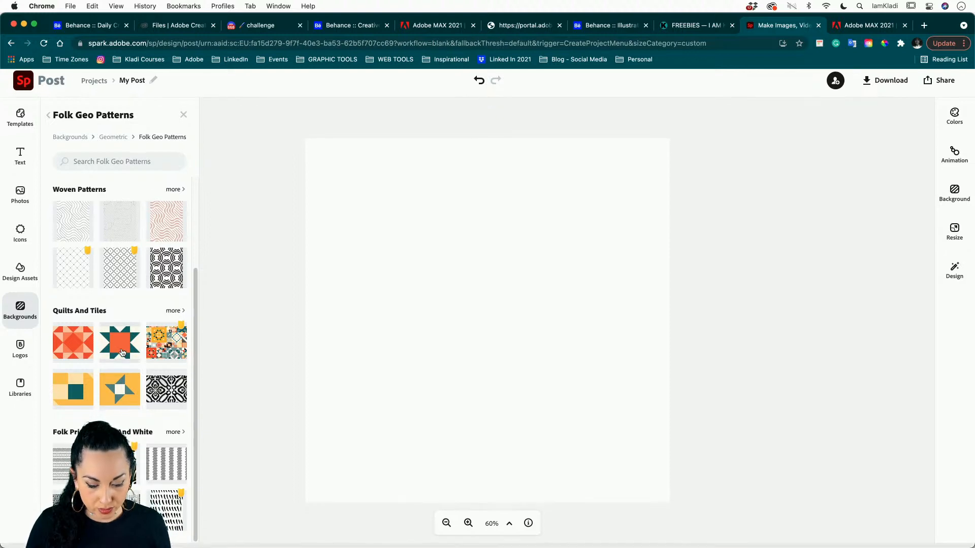
left_click(173, 316)
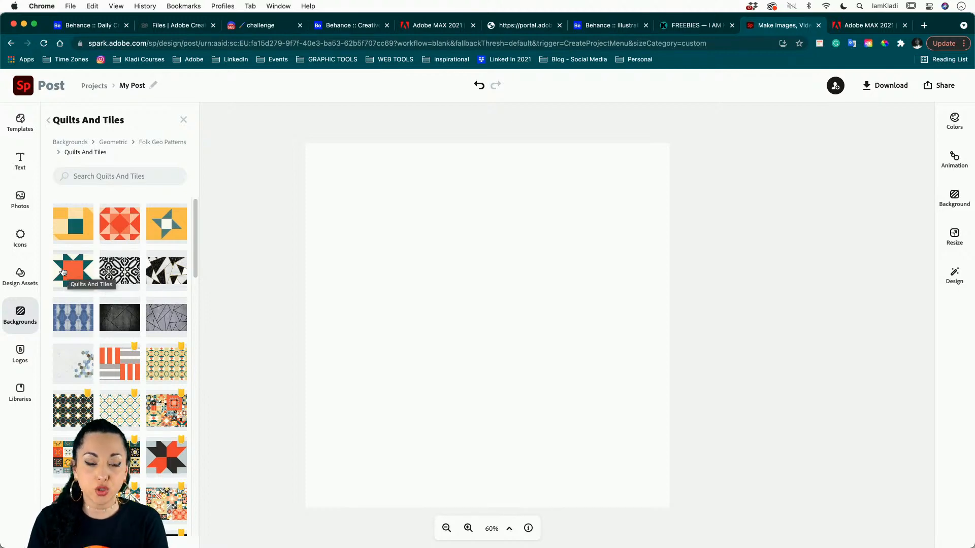
left_click(63, 271)
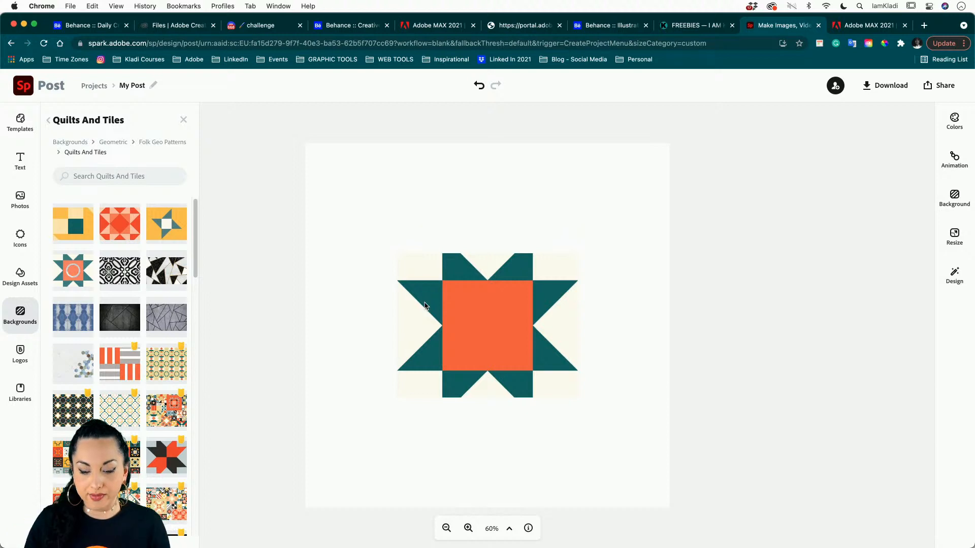
Enlarge the star pattern until it covers the whole canvas and centre its orange square on the canvas
left_click(467, 305)
left_click_drag(397, 254, 334, 128)
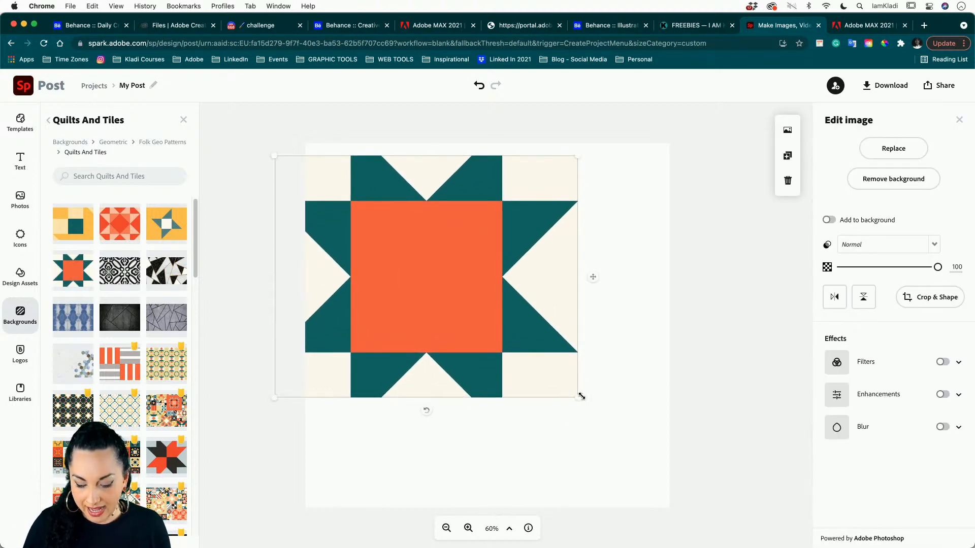
left_click_drag(581, 396, 696, 528)
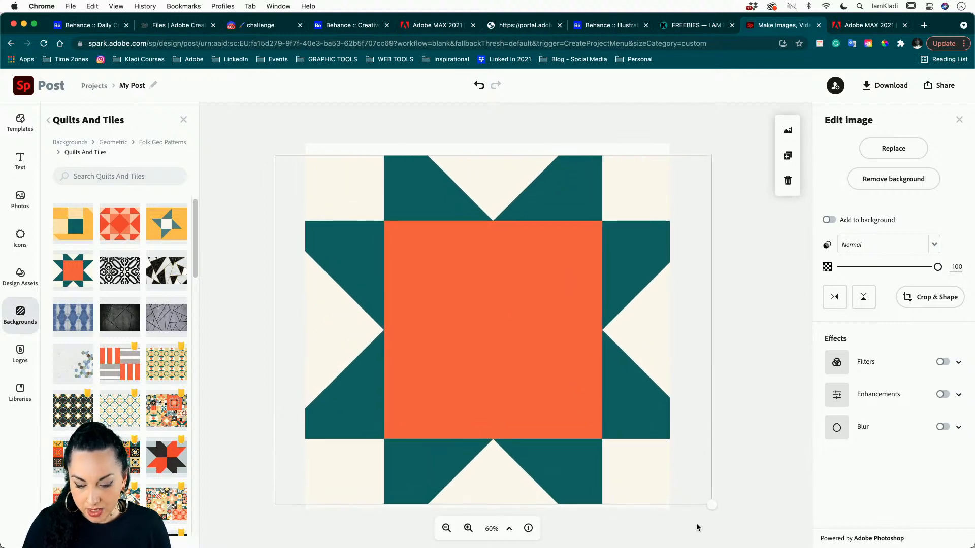
left_click_drag(274, 156, 258, 132)
mouse_move(533, 306)
left_mouse_down()
mouse_move(533, 319)
mouse_move(537, 310)
left_mouse_up()
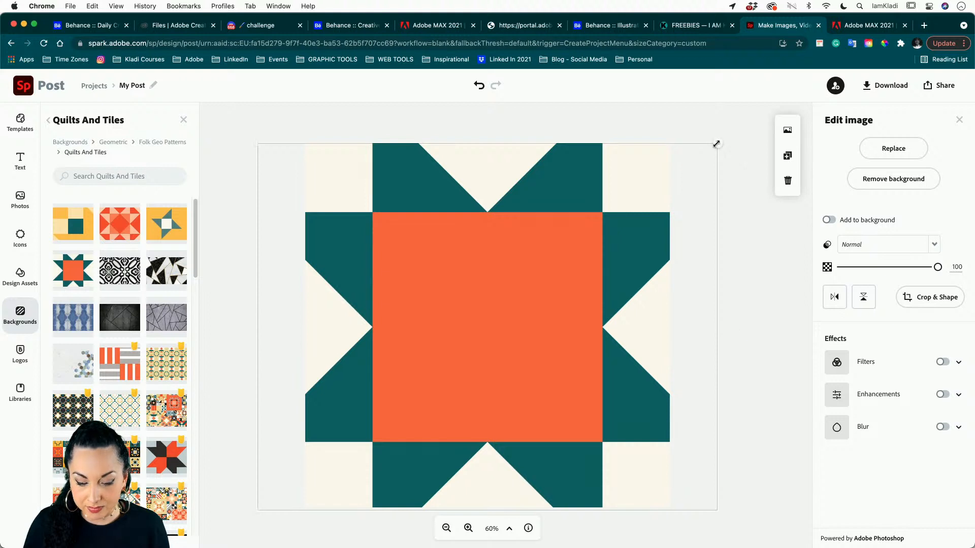
left_click_drag(716, 144, 719, 142)
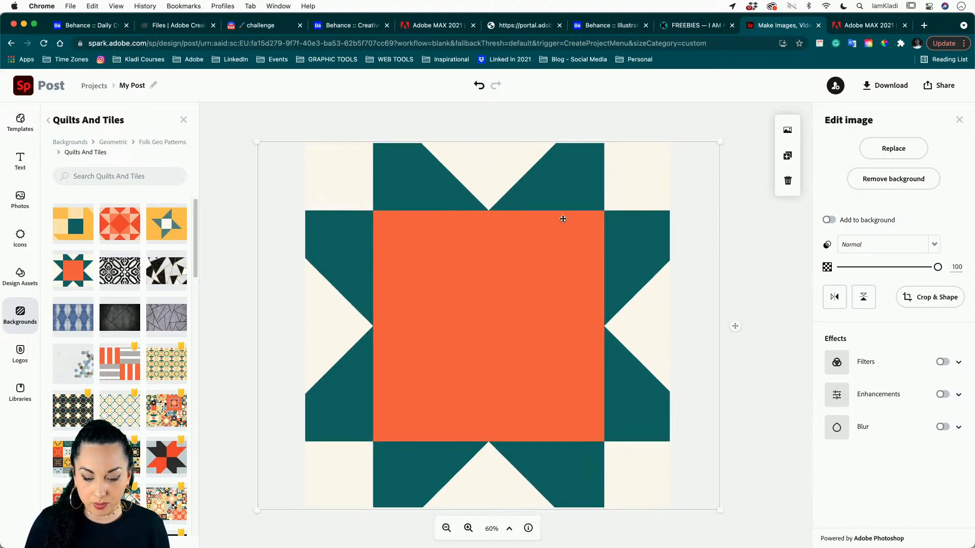
left_click_drag(562, 217, 561, 218)
left_click(540, 135)
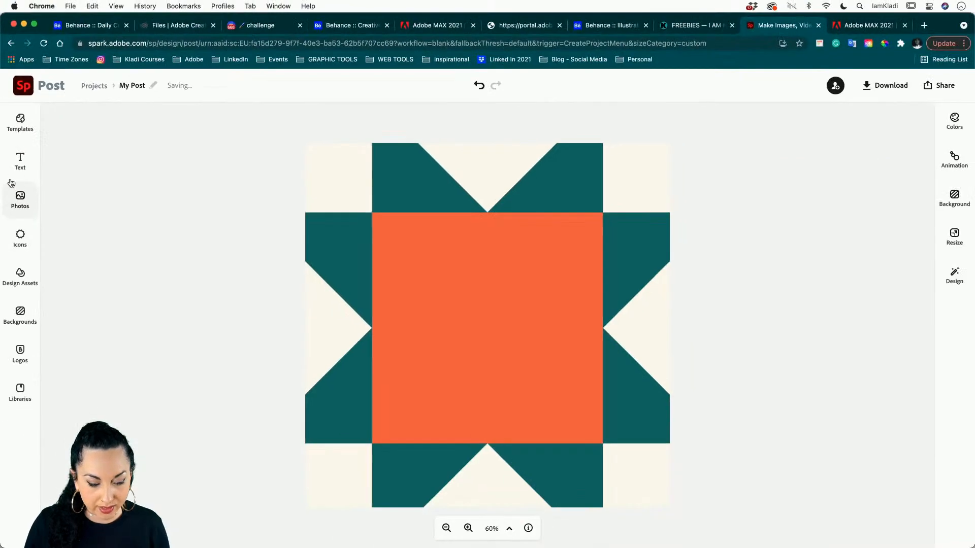
Show the text templates, and view the designer's own Instagram profile page in a new browser tab
left_click(39, 168)
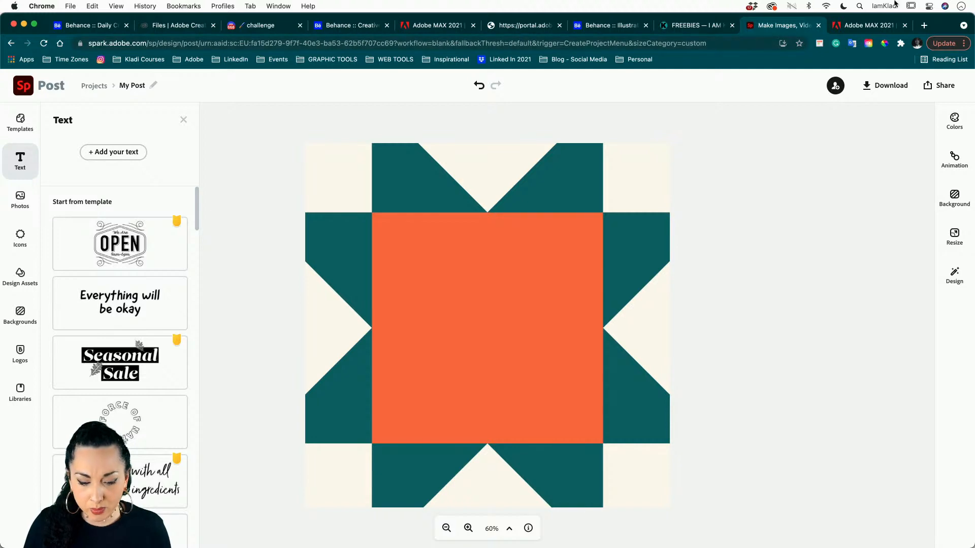
left_click(924, 25)
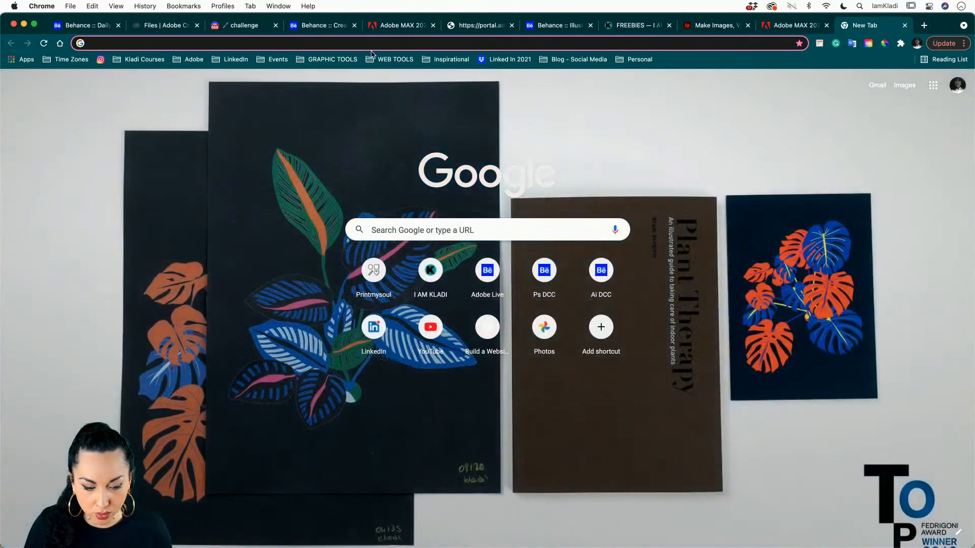
left_click(100, 59)
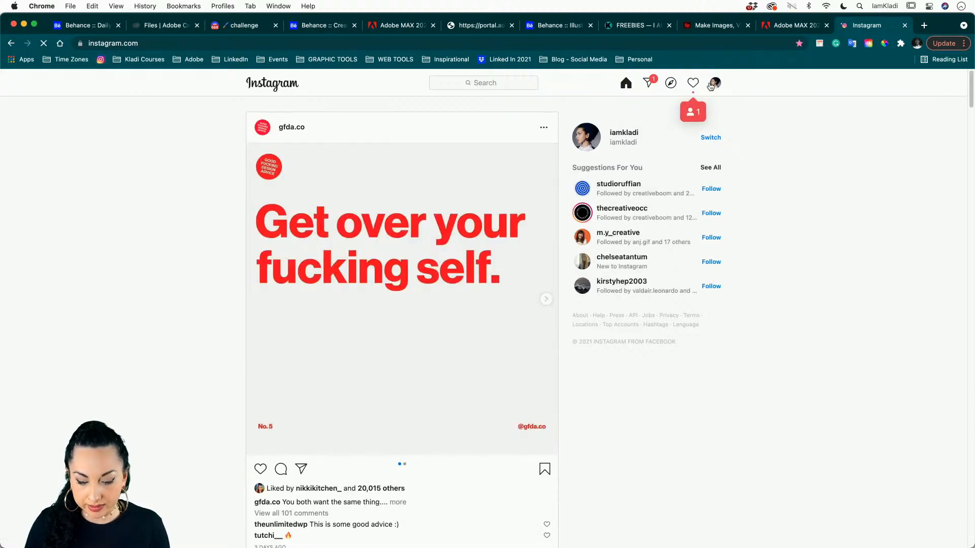
left_click(714, 84)
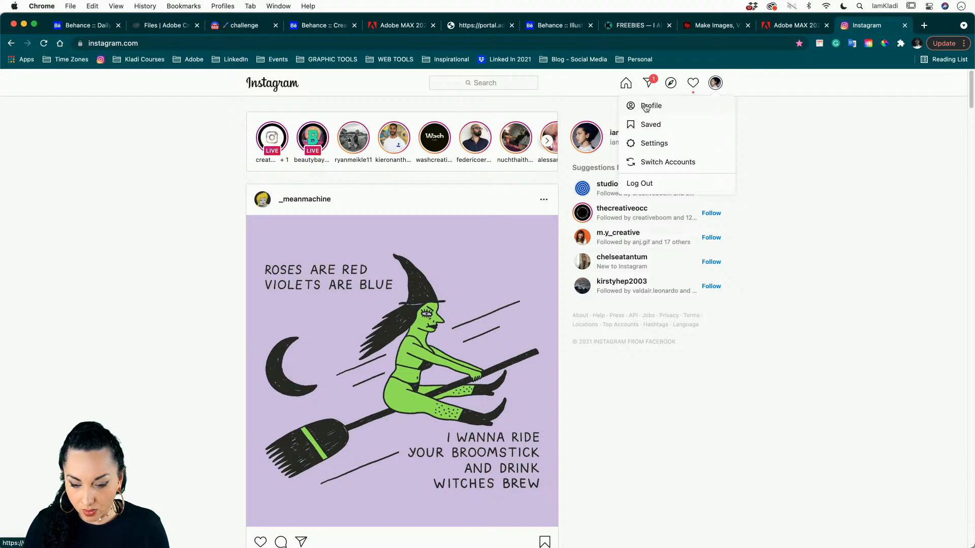
left_click(645, 107)
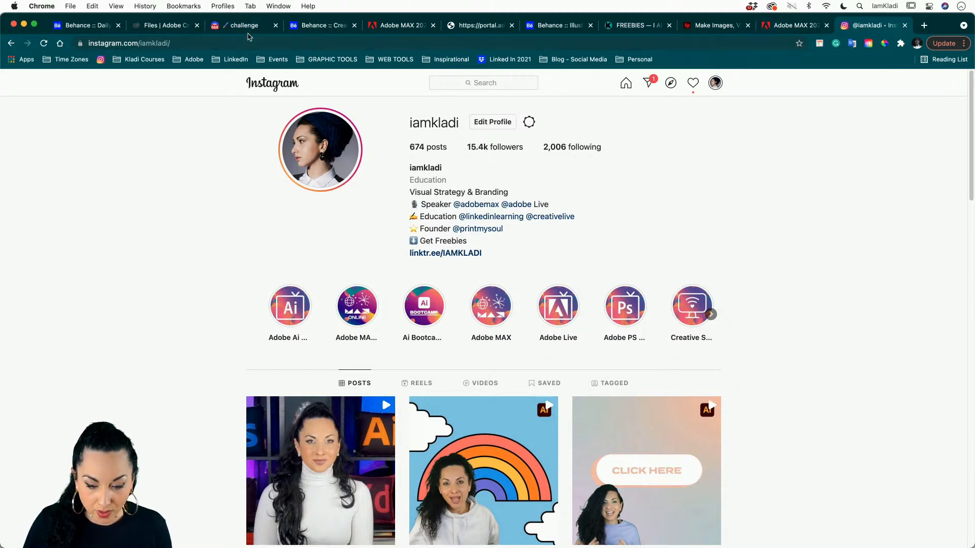
Return to the Spark Post design and add the circular FORCE OF NATURE text template to the canvas
left_click(706, 24)
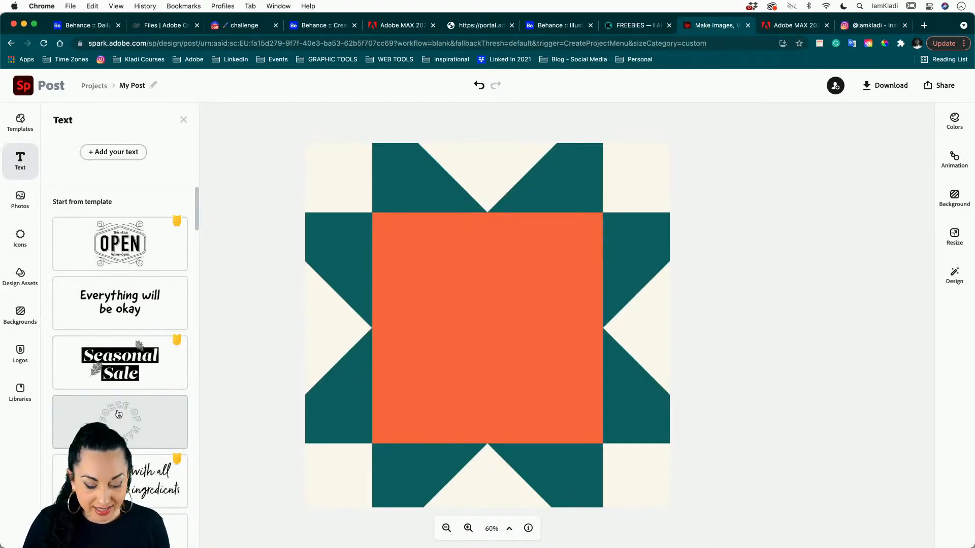
scroll(136, 358, "down", 3)
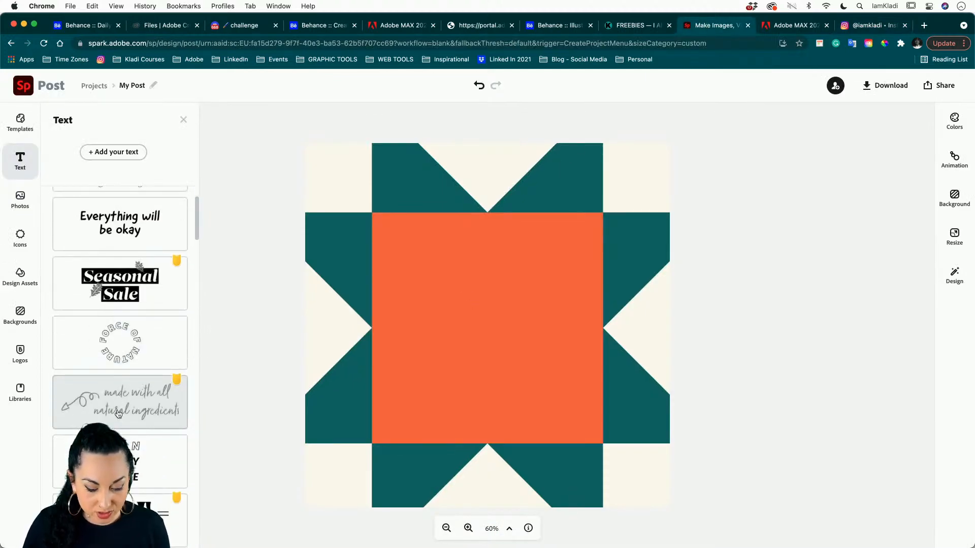
left_click(136, 358)
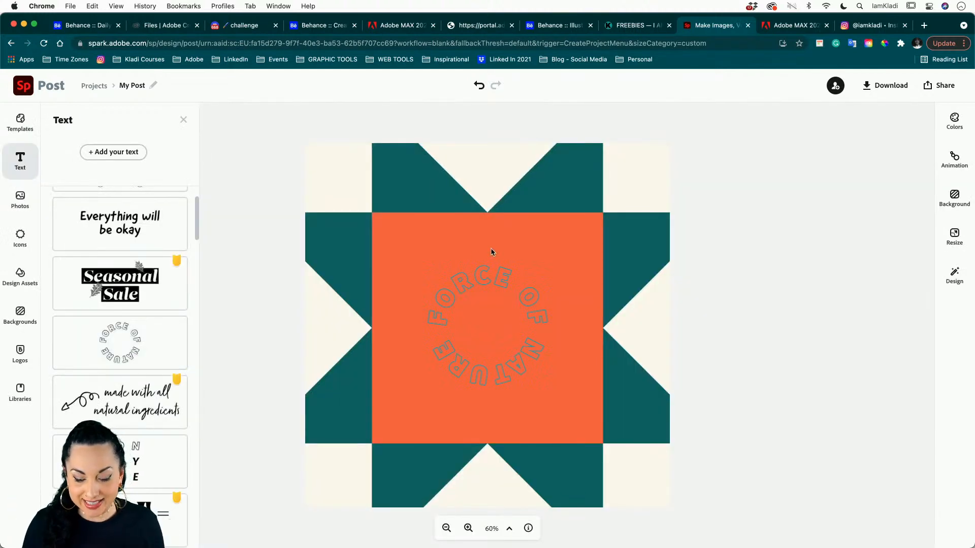
Enlarge the circular text to a font size of about 244 so it nearly fills the orange square
left_click(489, 284)
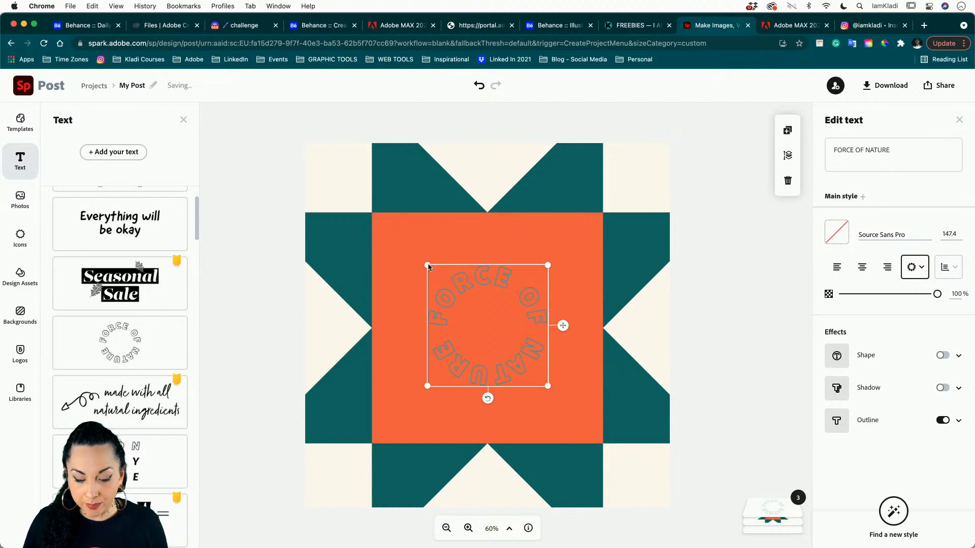
left_click_drag(428, 265, 388, 225)
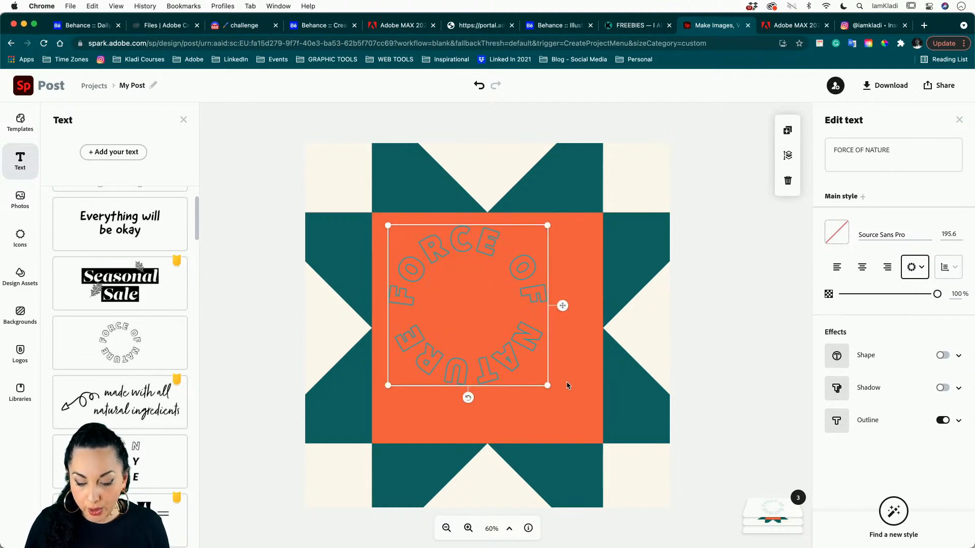
left_click_drag(547, 385, 588, 426)
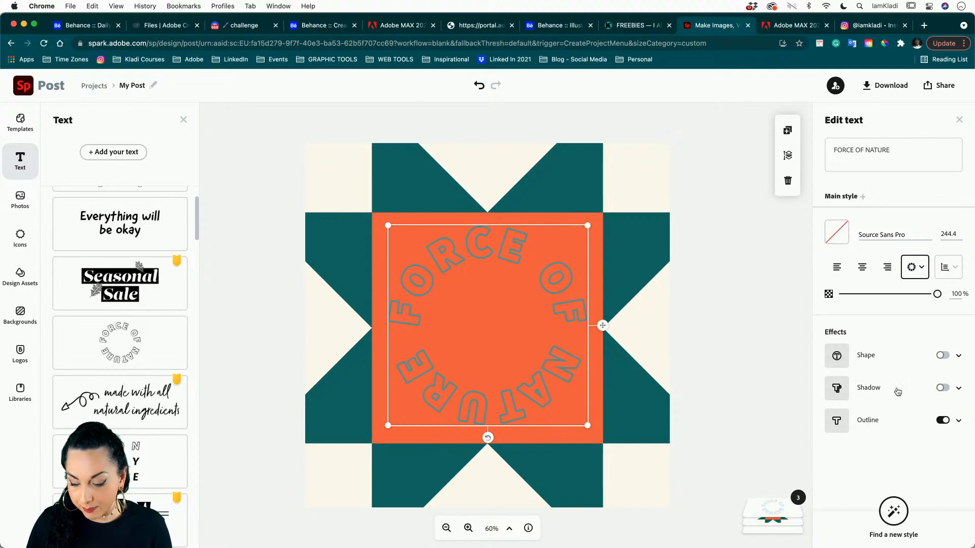
Try the circular text with and without its outline, and with the Transparent text option on and off
left_click(892, 426)
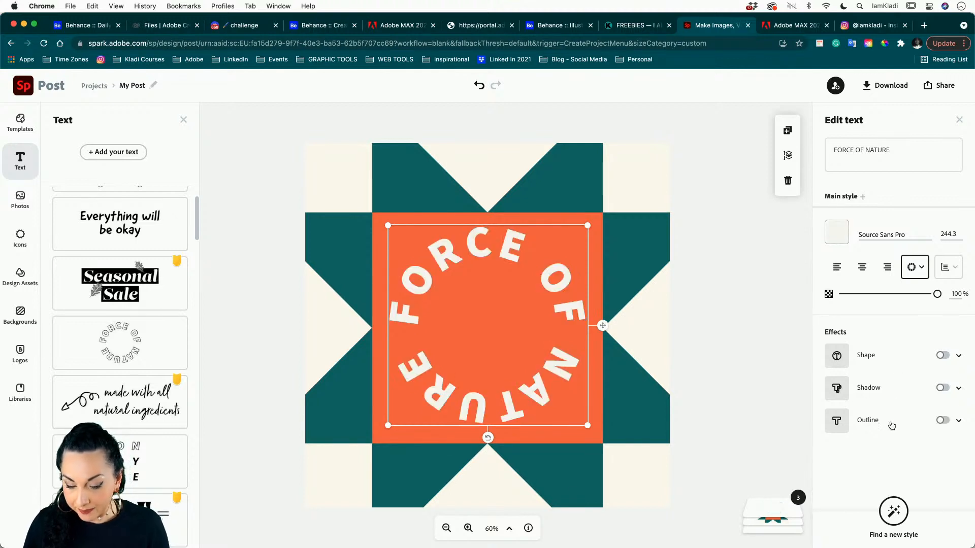
left_click(942, 422)
scroll(939, 426, "down", 1)
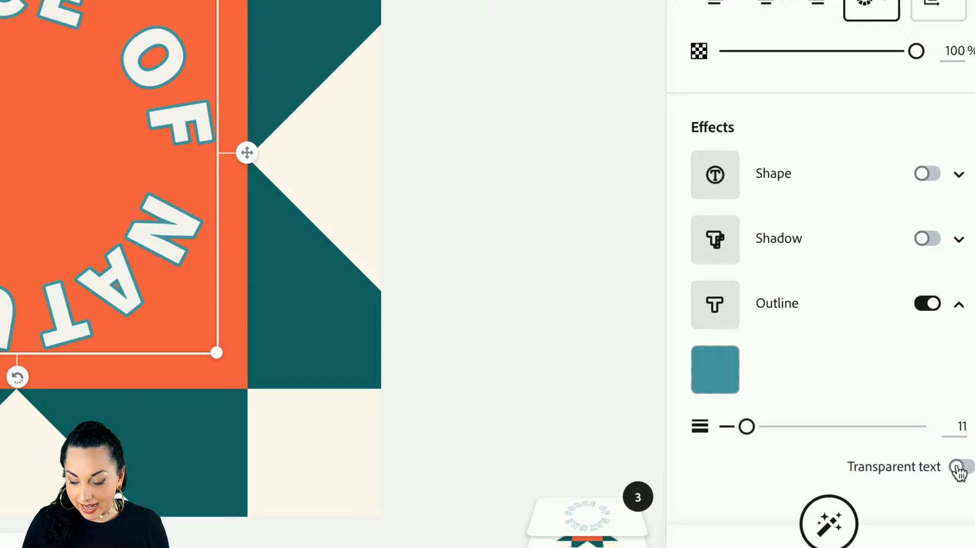
left_click(957, 468)
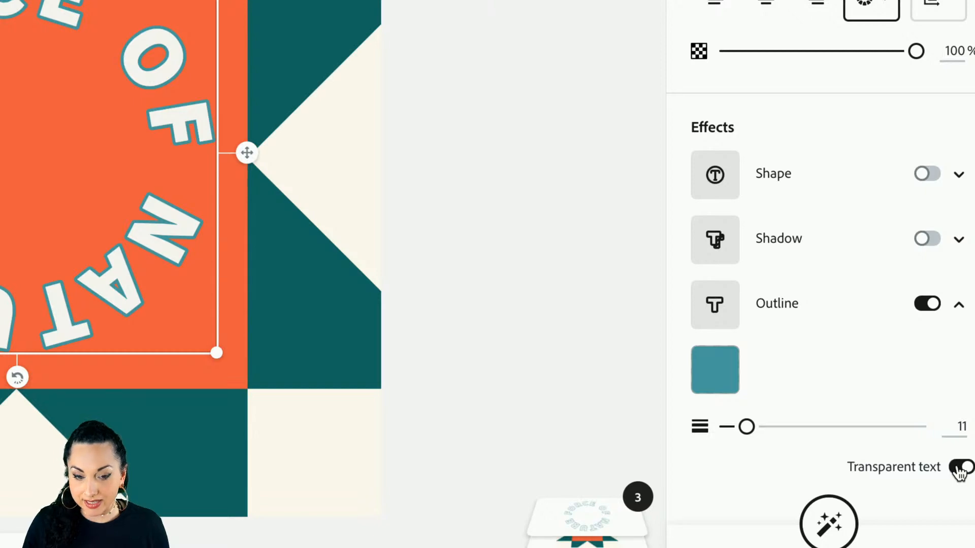
left_click(958, 468)
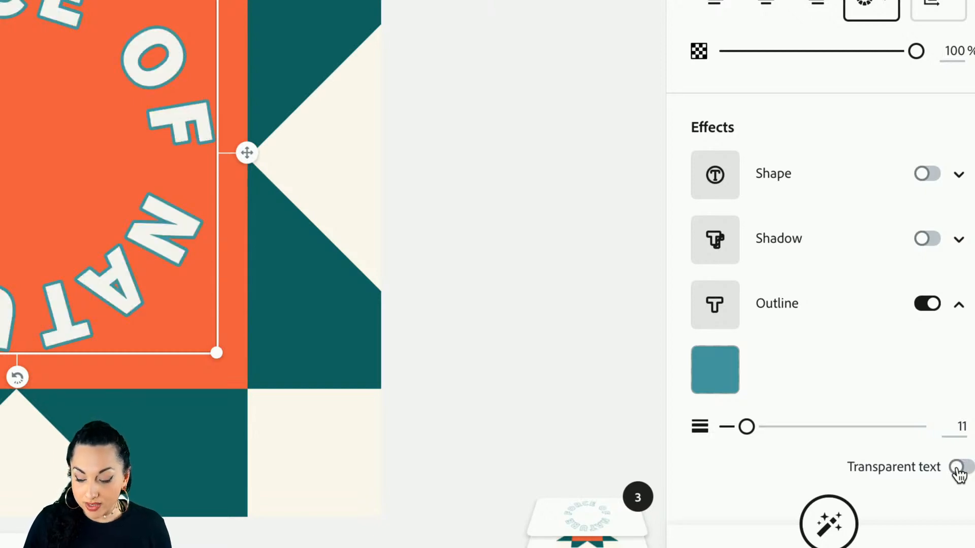
left_click(959, 468)
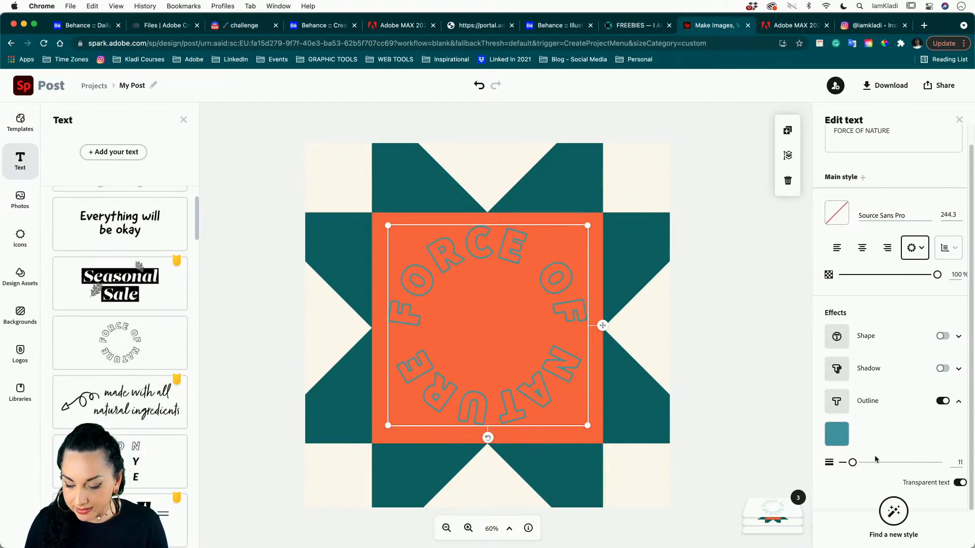
left_click(959, 482)
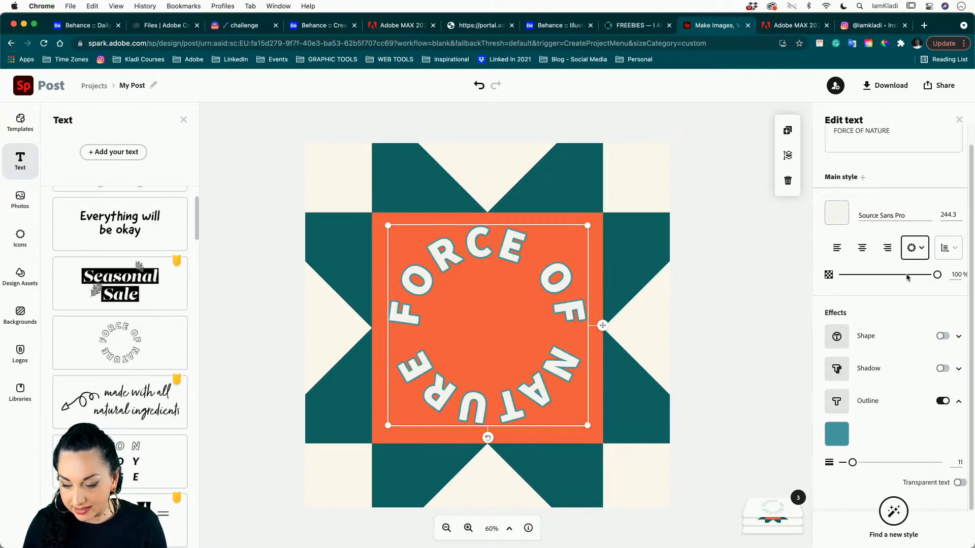
Colour the circular text with the dark teal sampled from the star pattern, and turn off its outline
left_click(836, 215)
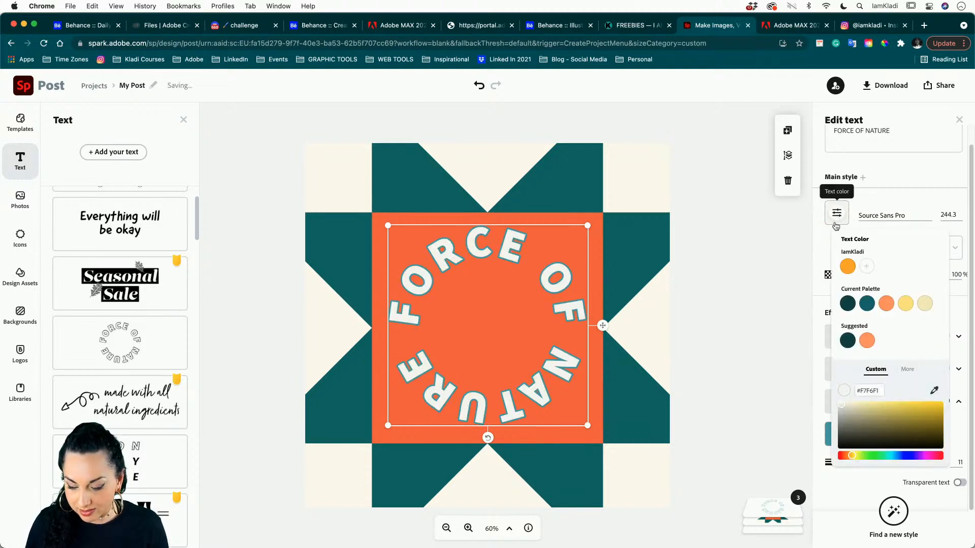
left_click(936, 390)
left_click(649, 232)
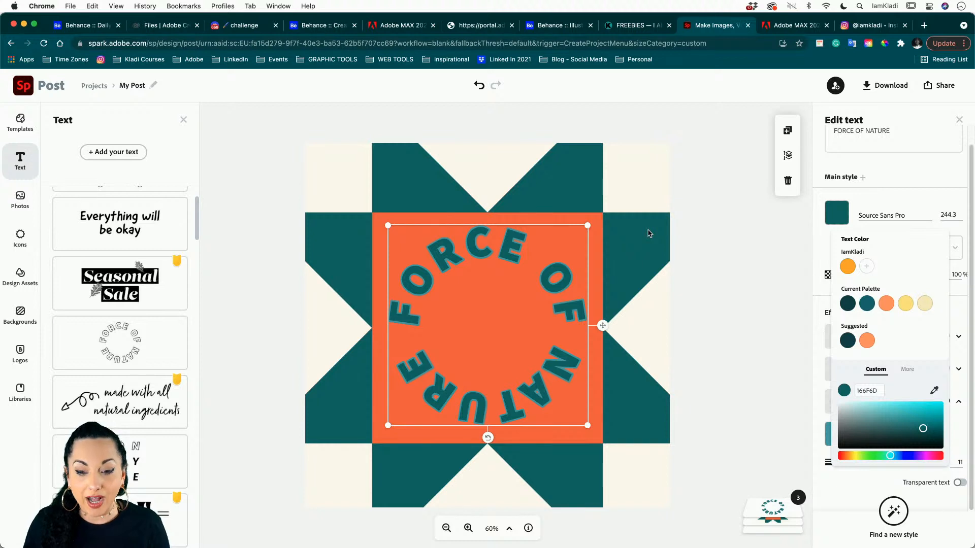
left_click(926, 190)
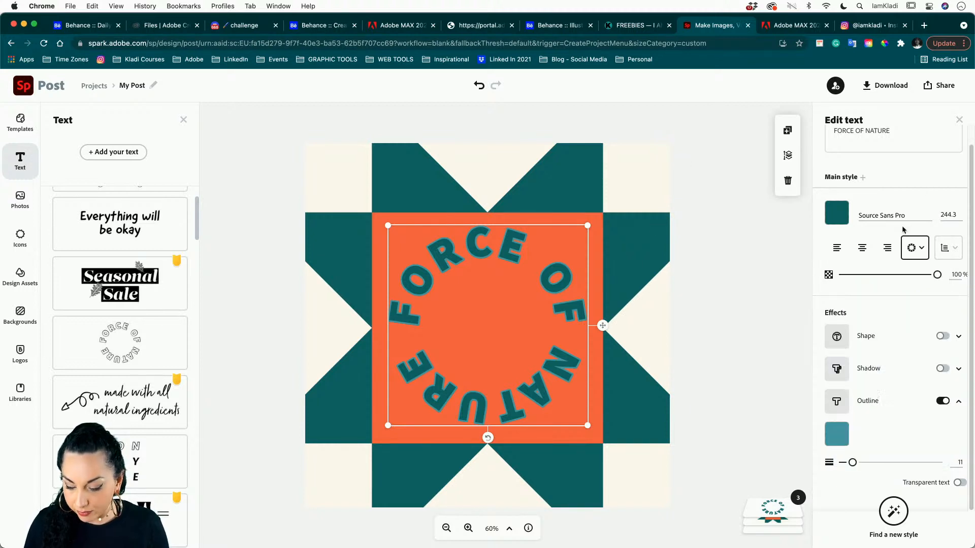
left_click(944, 405)
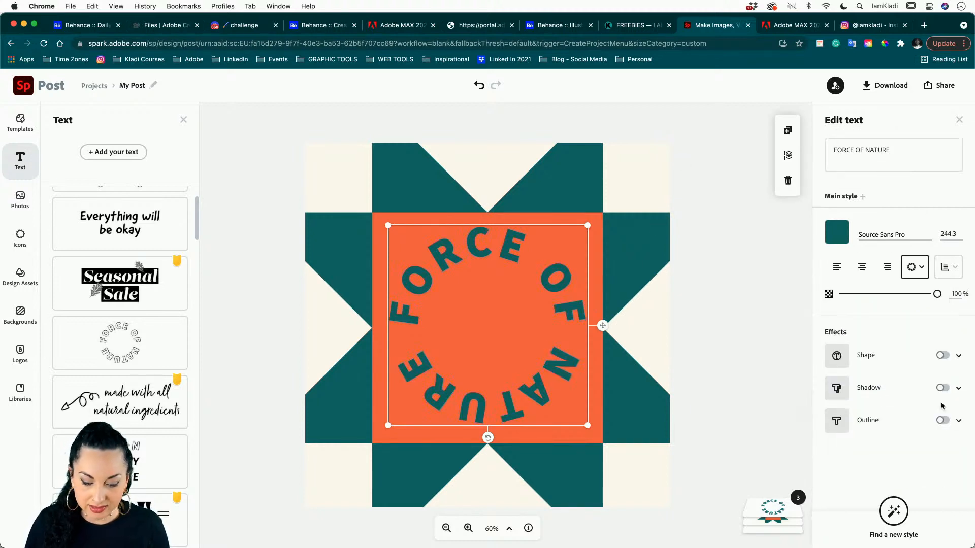
left_click_drag(561, 286, 561, 292)
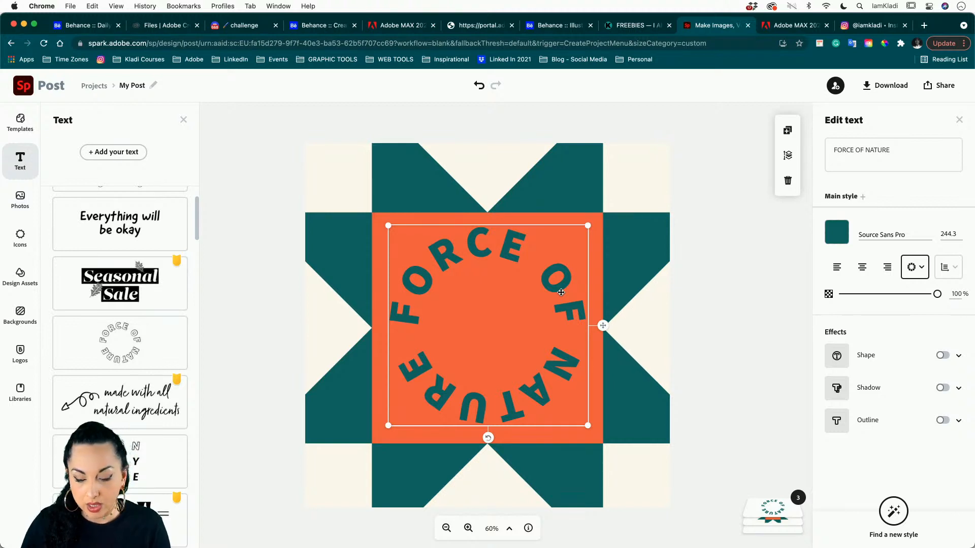
Replace the wording FORCE OF NATURE in the circular text with "holiday"
double_click(876, 152)
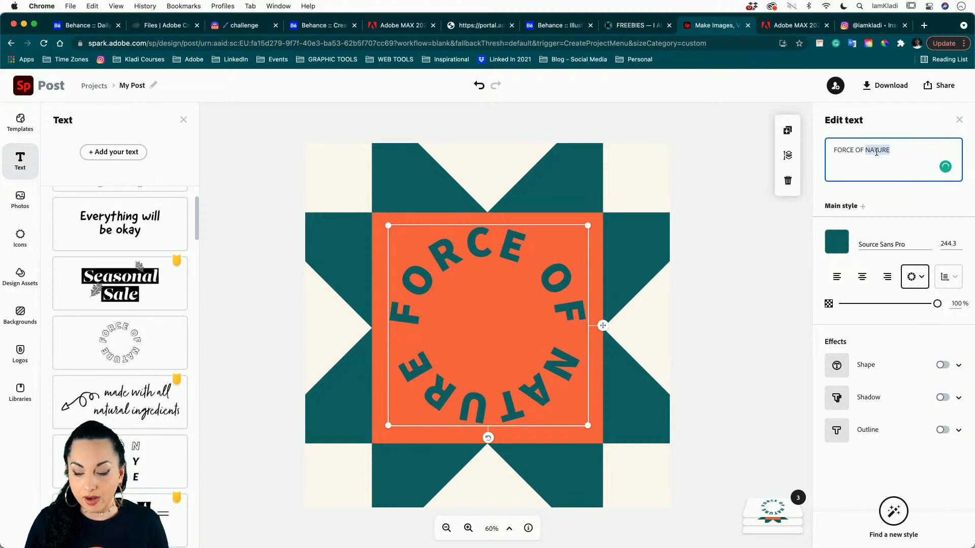
triple_click(877, 152)
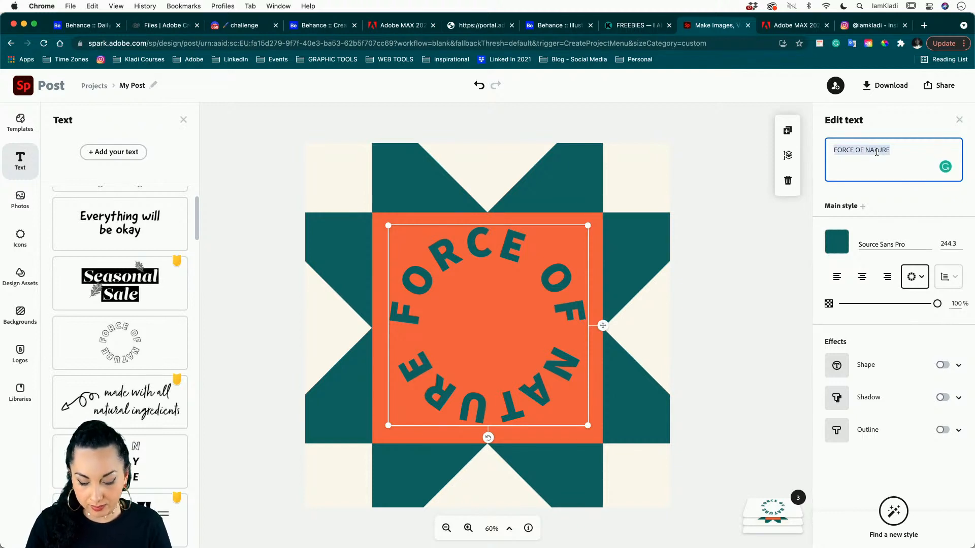
type("holid")
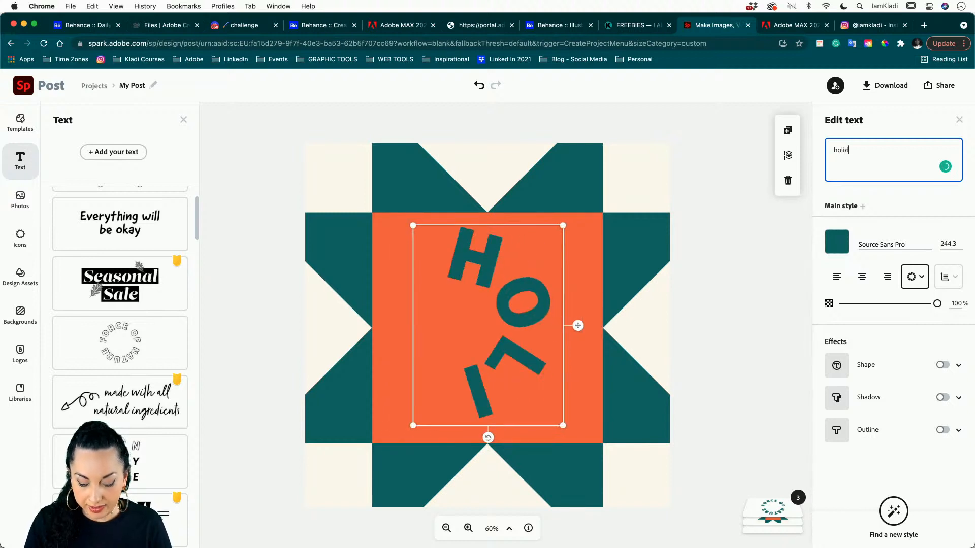
type("ay")
Replace the wording of the circular text with "tutorials"
key("cmd+a")
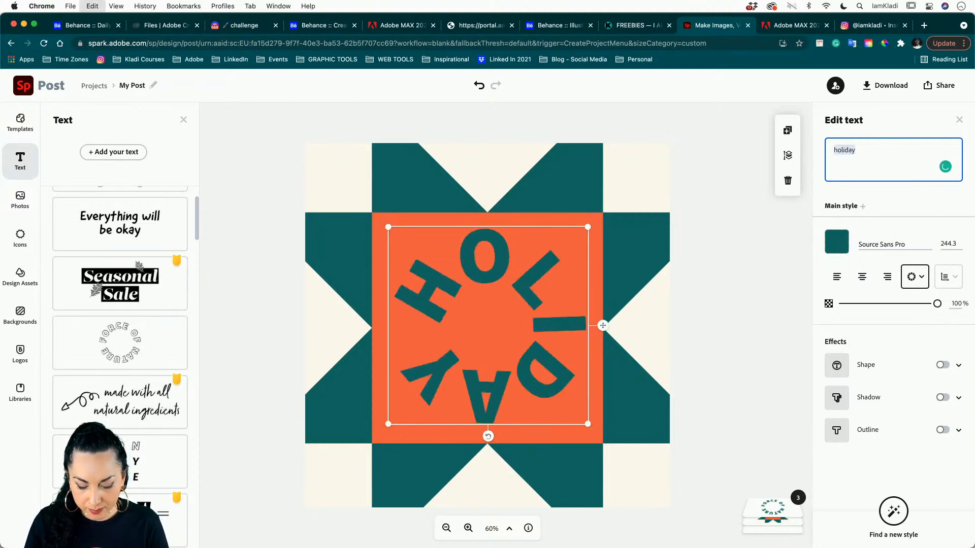
key("BackSpace")
type("tu")
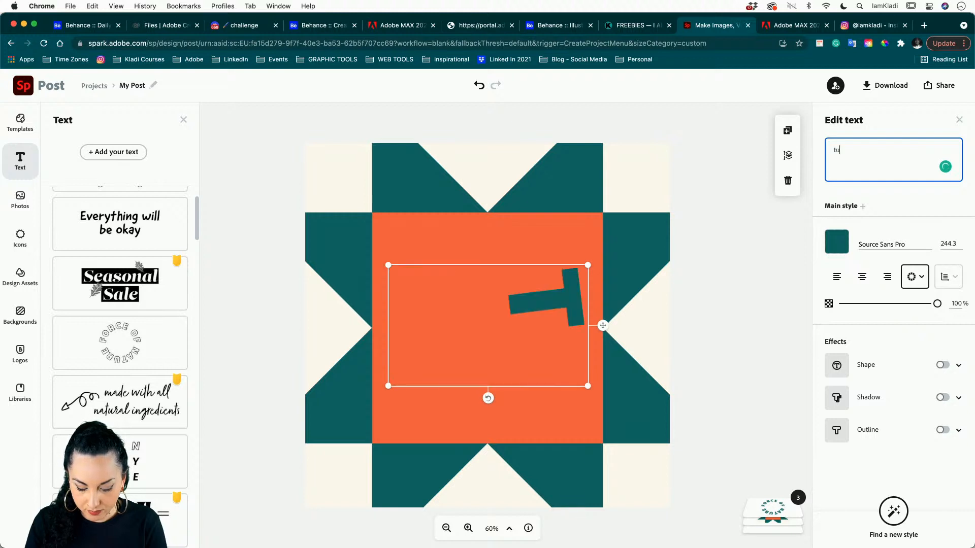
type("torials")
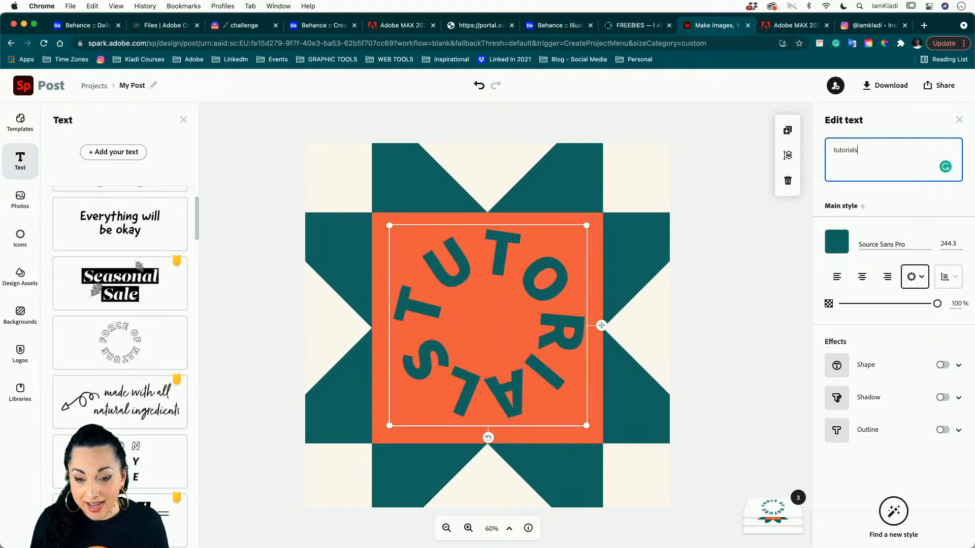
Set the letter spacing of the circular text to 34
key("super+a")
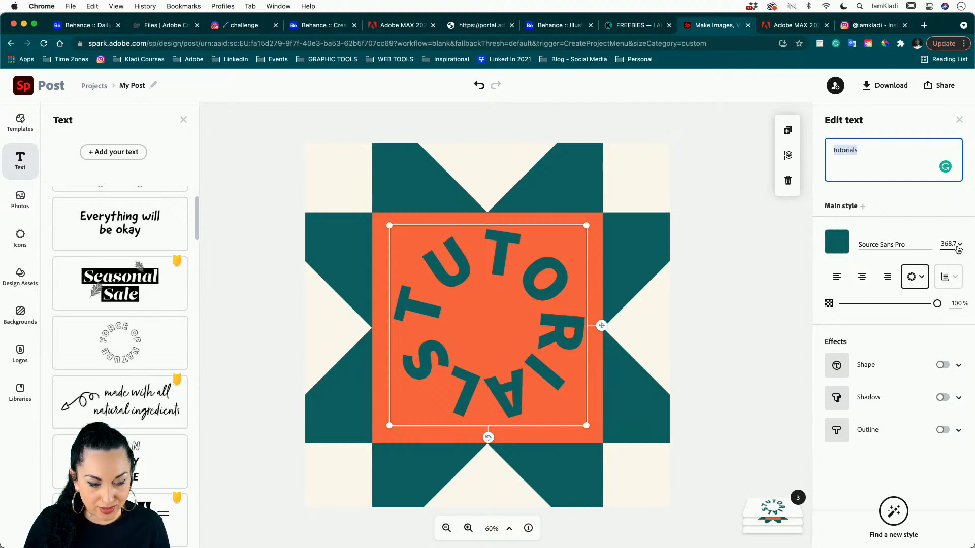
left_click(947, 277)
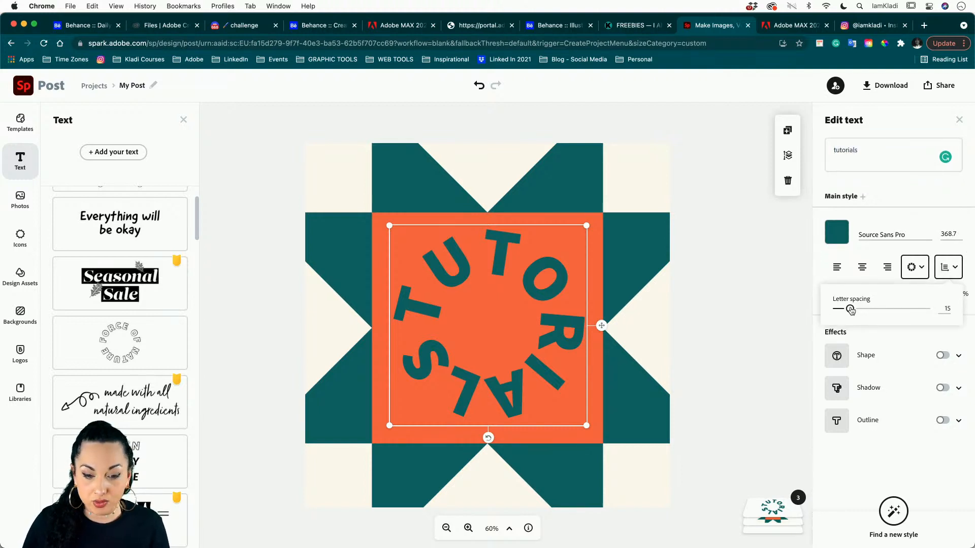
left_click_drag(851, 311, 870, 310)
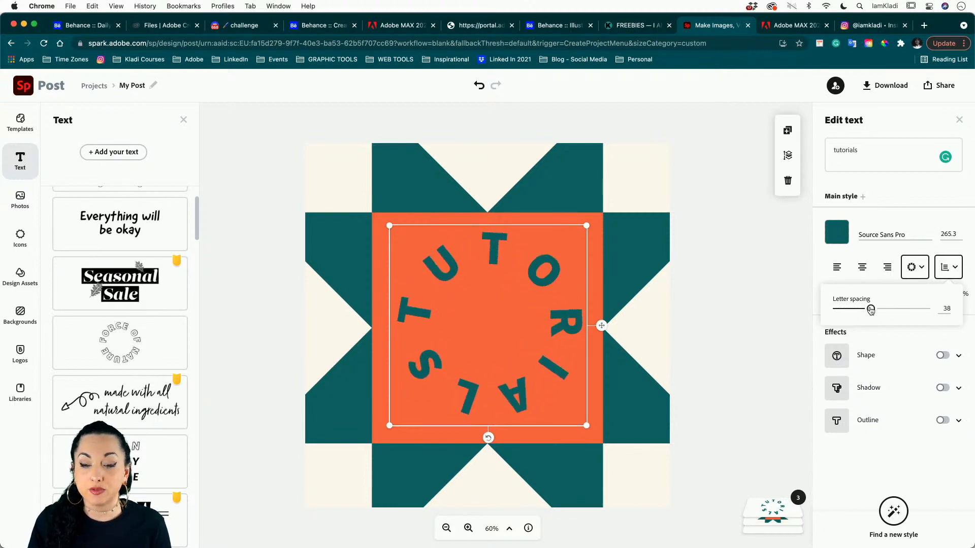
mouse_move(870, 310)
left_mouse_down()
mouse_move(882, 310)
mouse_move(848, 310)
mouse_move(867, 311)
left_mouse_up()
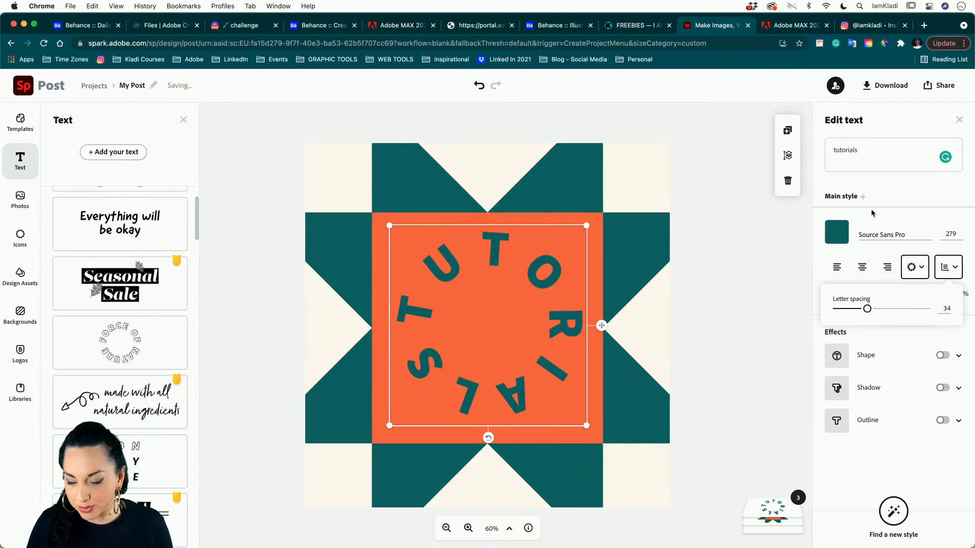
Replace the wording of the circular text with "shop shop" and set its letter spacing to 45
double_click(854, 152)
type("shop")
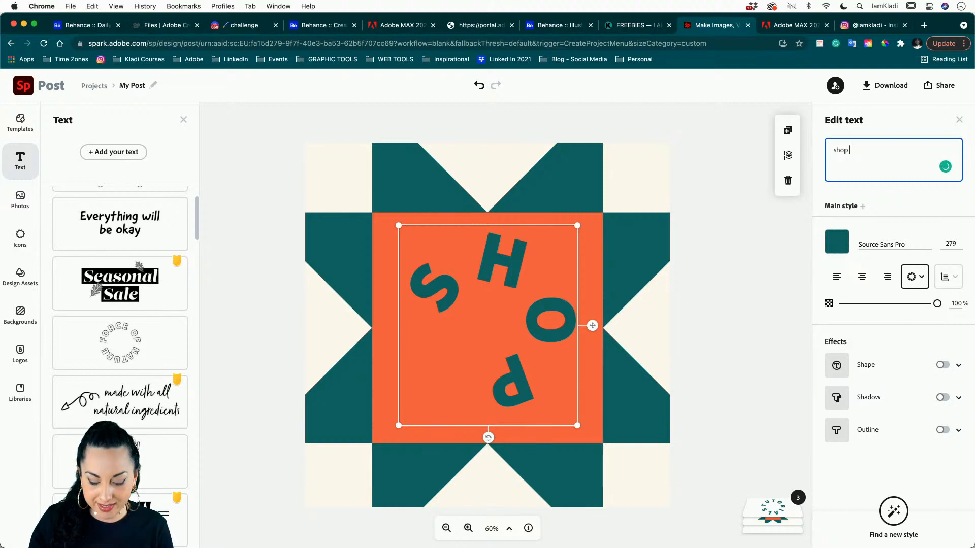
type(" shop")
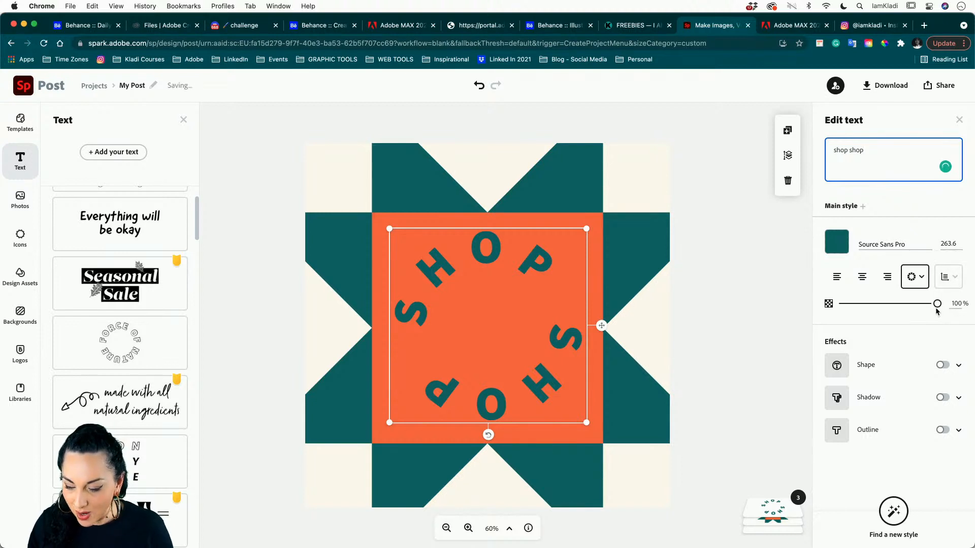
left_click(948, 277)
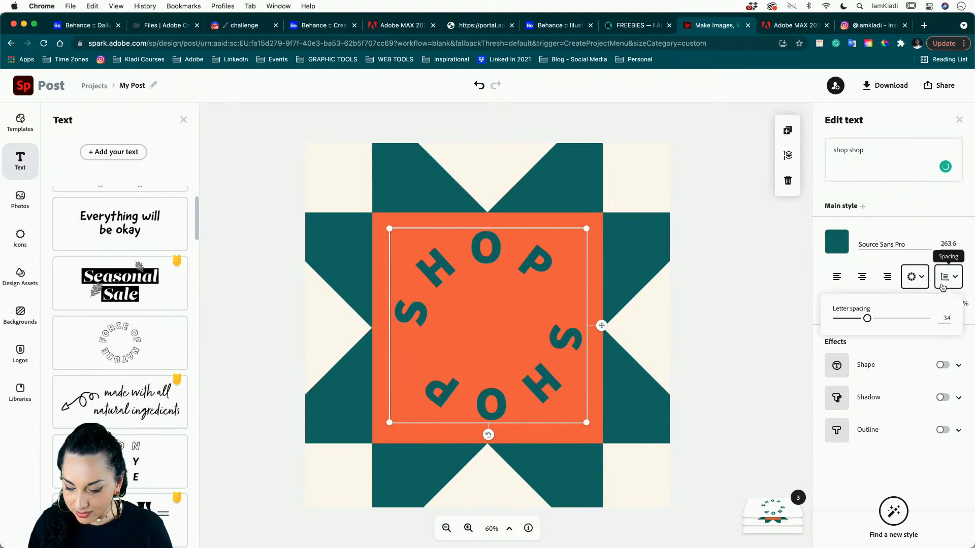
mouse_move(858, 307)
left_mouse_down()
mouse_move(887, 310)
mouse_move(865, 318)
mouse_move(877, 312)
left_mouse_up()
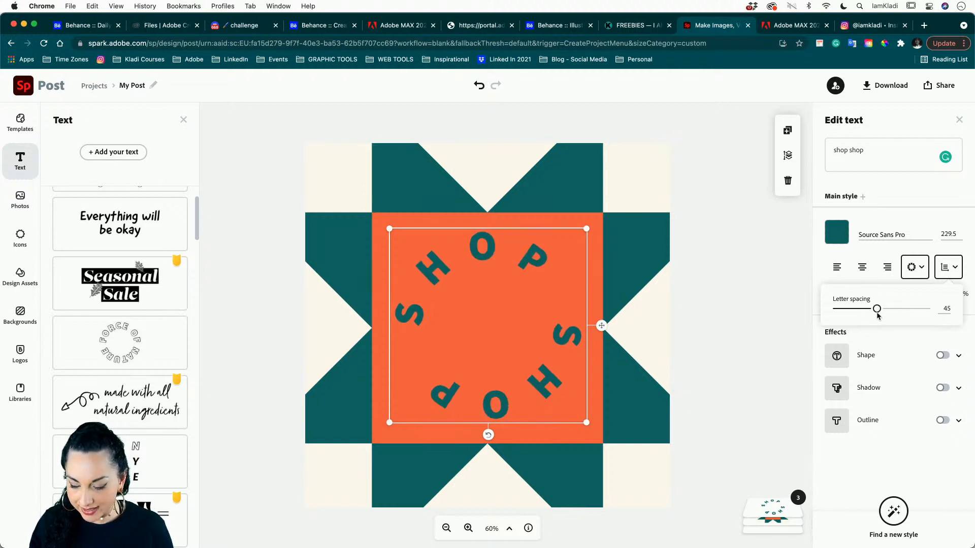
left_click(875, 450)
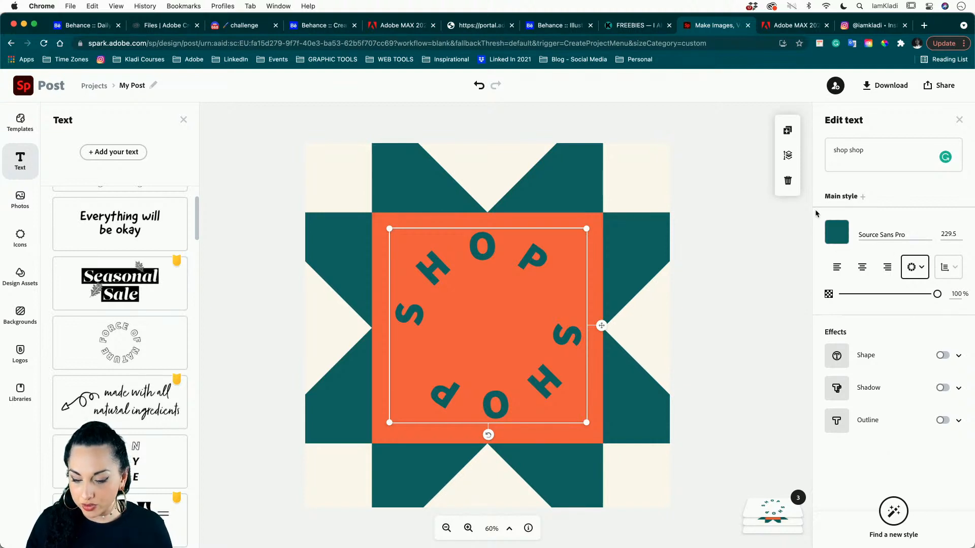
Add a hyphen after each word of the circular text so it reads "shop - shop -"
left_click(868, 169)
left_click(848, 151)
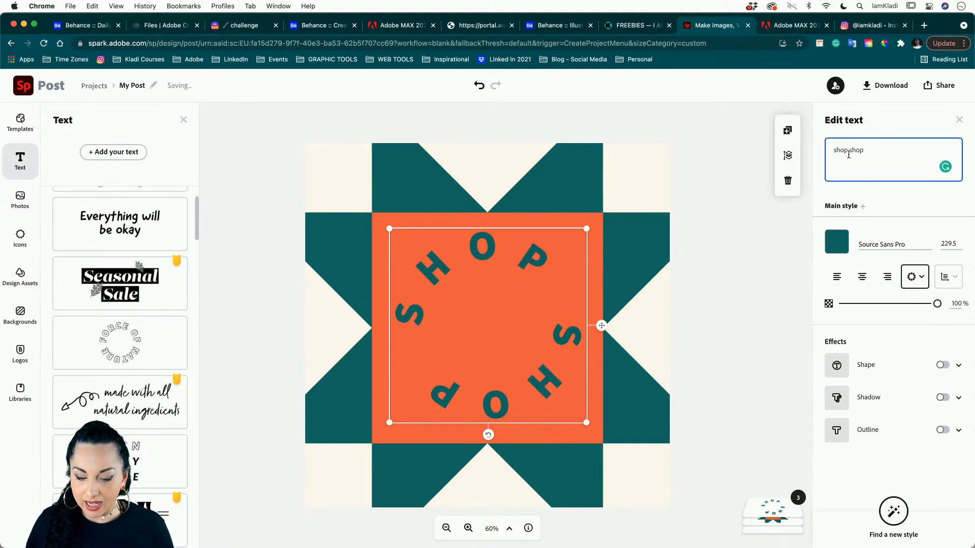
key("BackSpace")
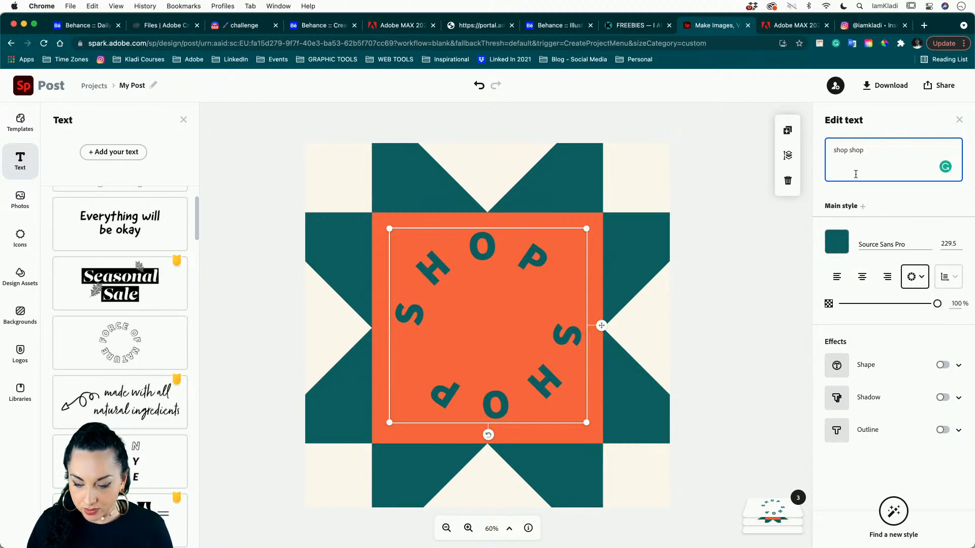
type("-")
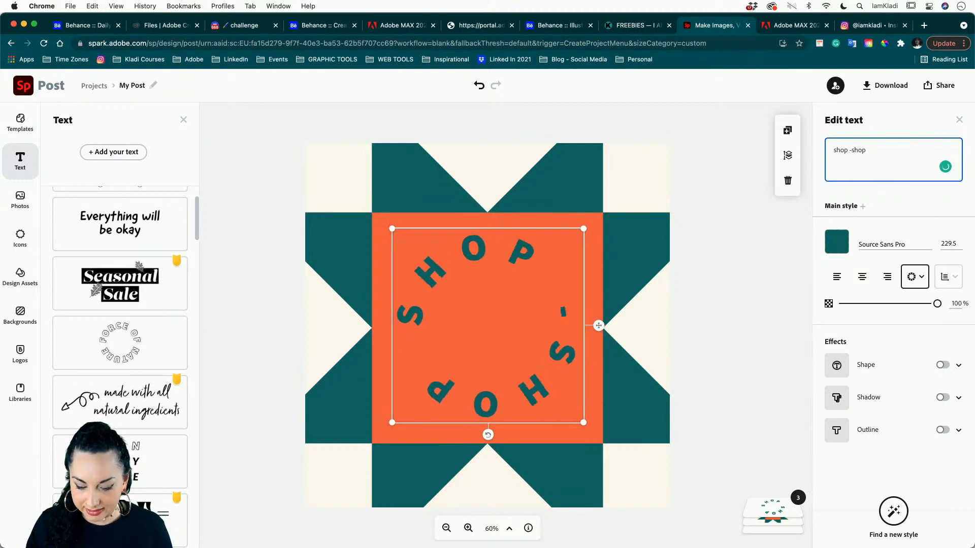
left_click(861, 167)
type("-")
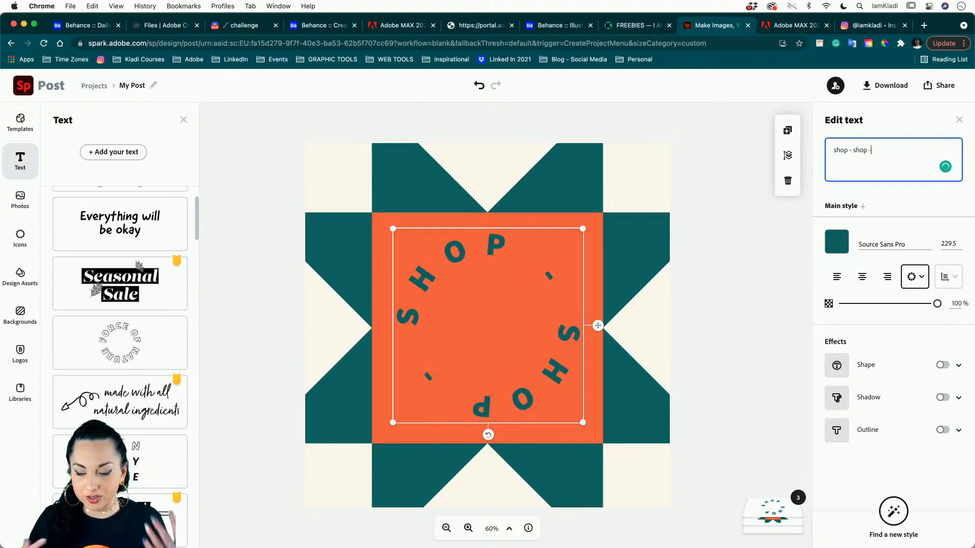
Remove both hyphens from the circular text, leaving two spaces between the words
key("BackSpace")
key("BackSpace")
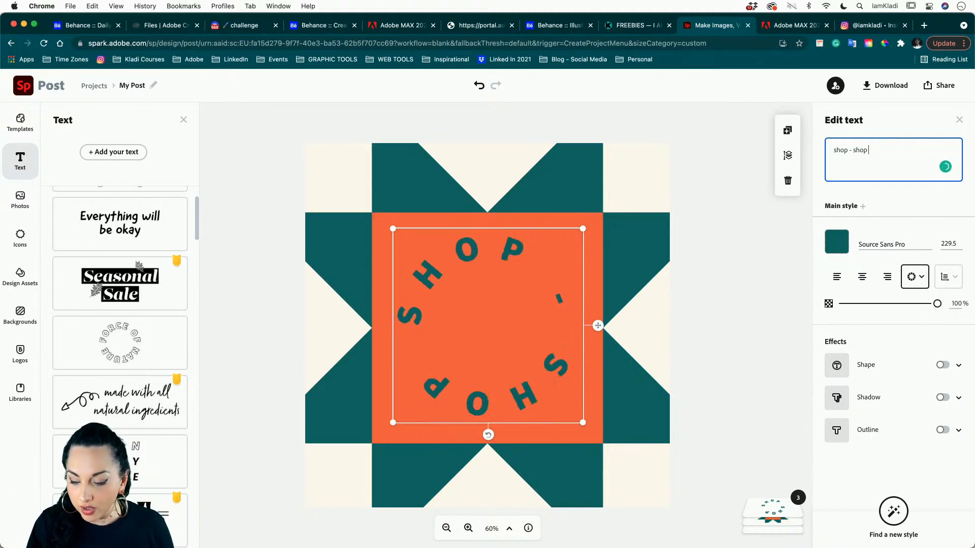
left_click(851, 149)
key("BackSpace")
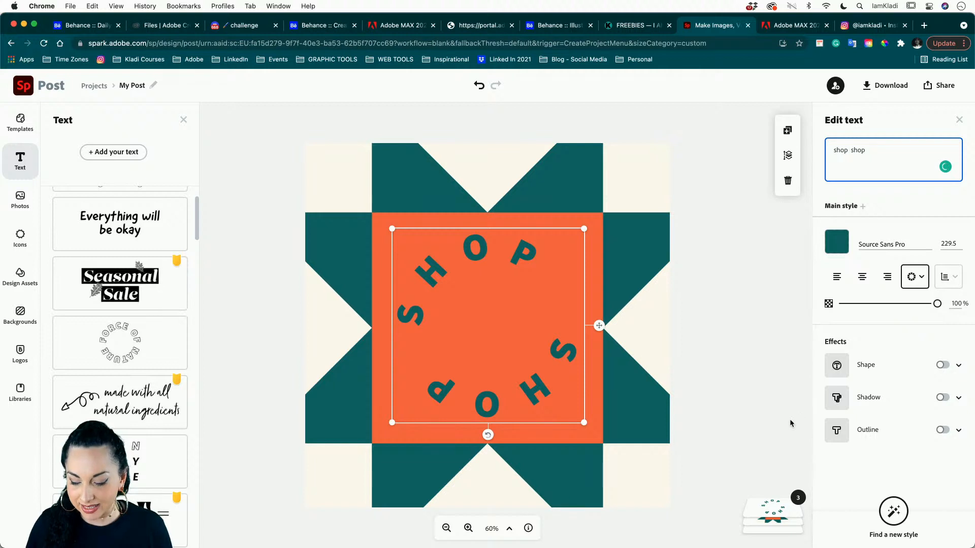
left_click(841, 473)
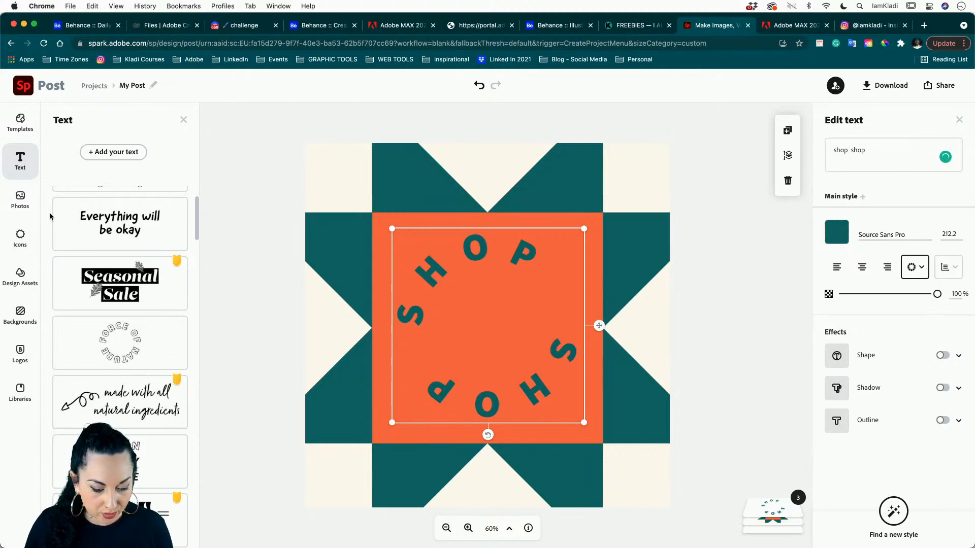
Search the icon library for "flower"
left_click(20, 238)
left_click(137, 148)
type("flower")
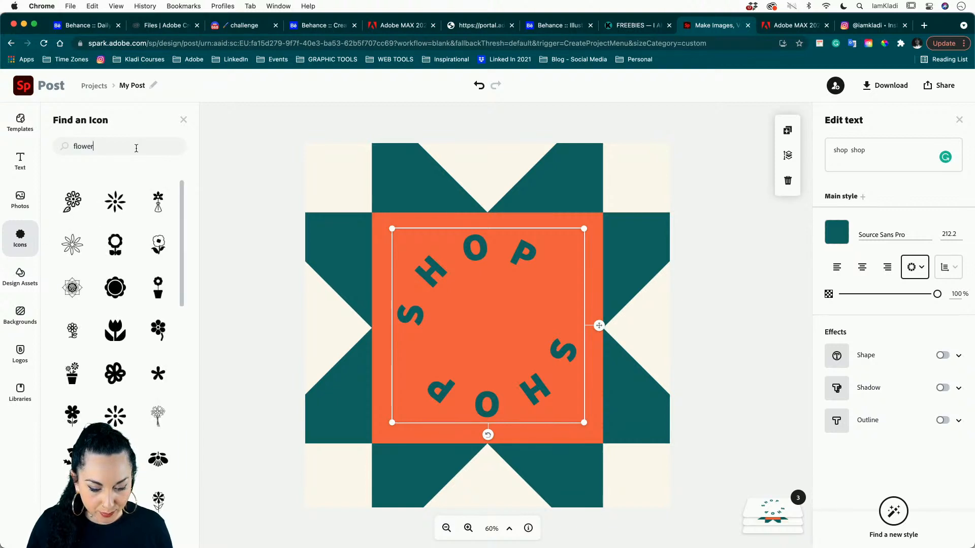
key("Return")
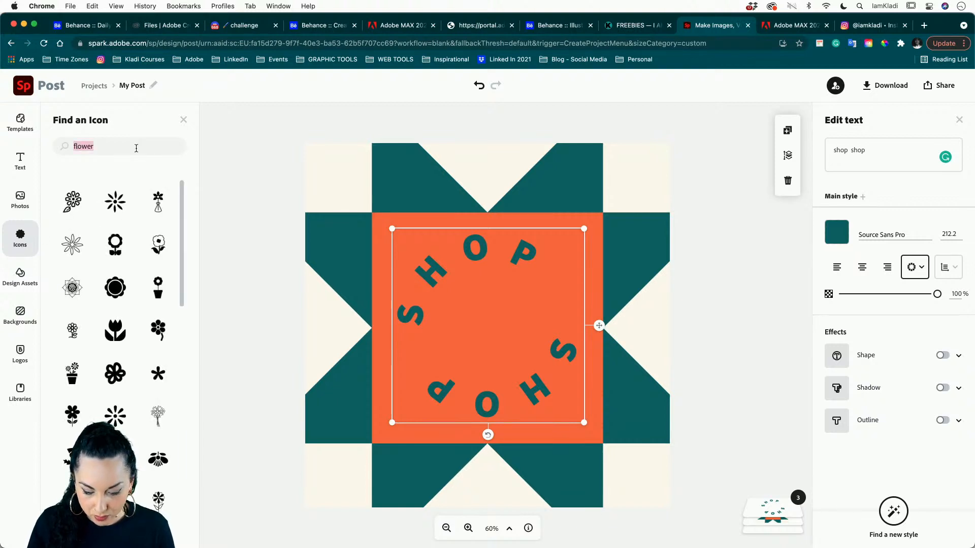
Search the icon library for "circle", add the icon of two concentric rings, and move it onto the orange square
type("circle")
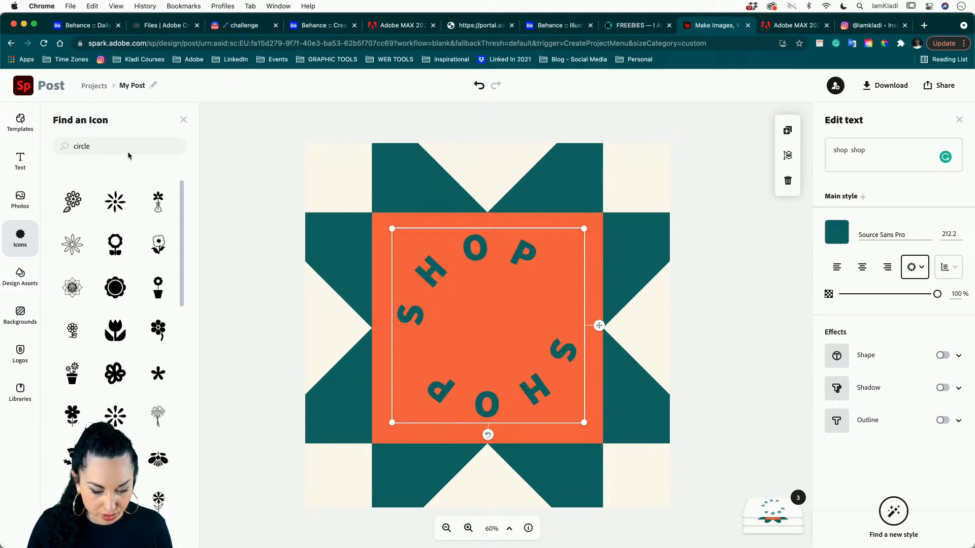
key("Return")
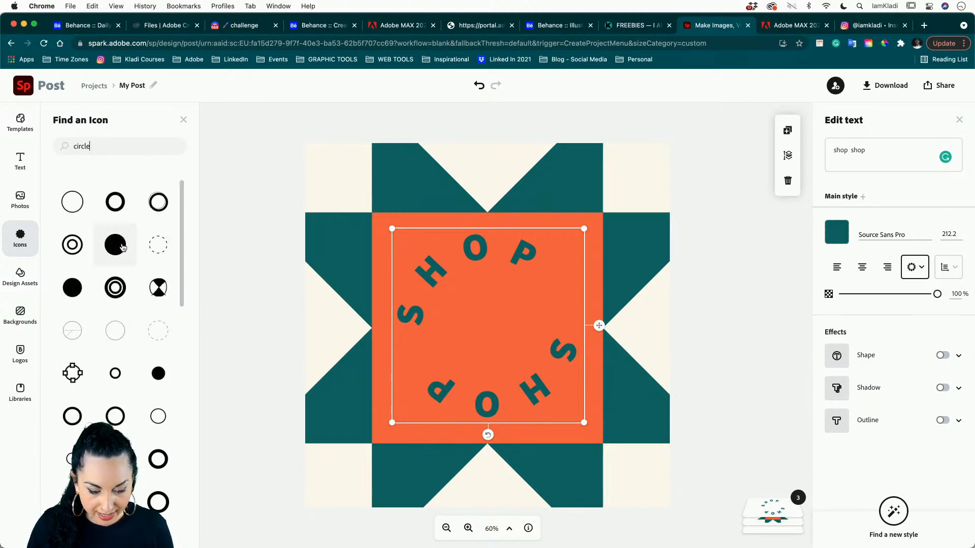
left_click(81, 251)
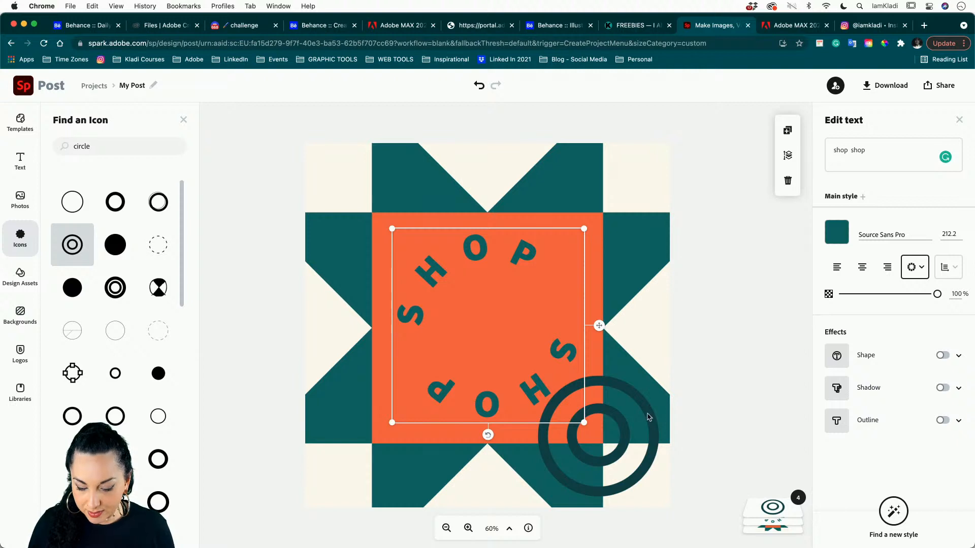
left_click_drag(620, 421, 526, 251)
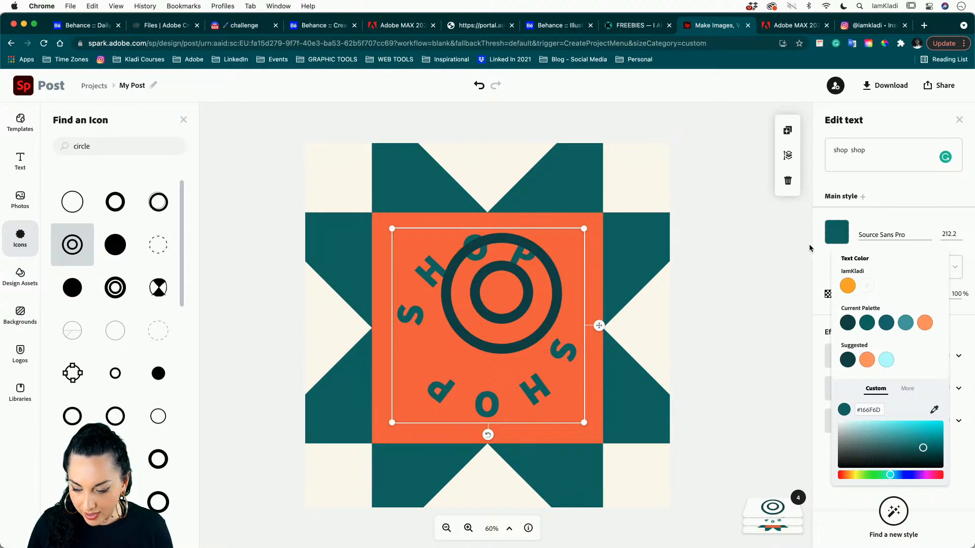
Try light aqua #BDFFFF and mid teal #50A4AB on the circular text, and settle on the third palette colour, a dark teal
left_click(886, 361)
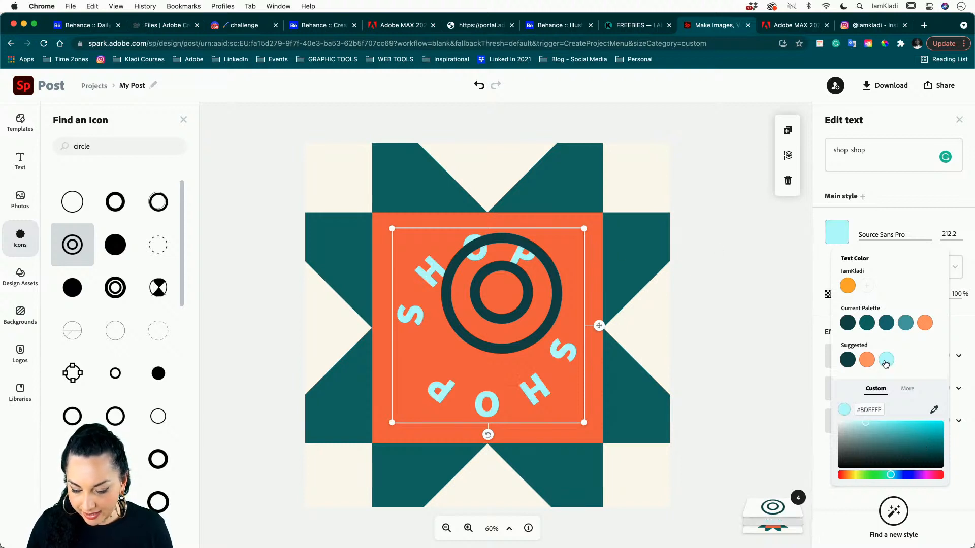
left_click(906, 324)
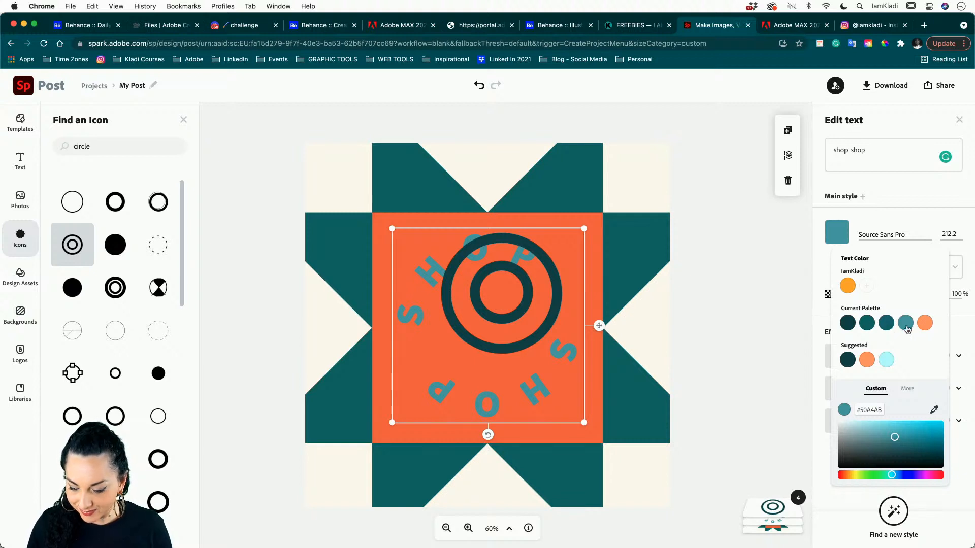
left_click(886, 325)
left_click(820, 319)
Colour the concentric-ring icon with the brand orange #FDA801 and shrink it to about the size of a letter
left_click(554, 279)
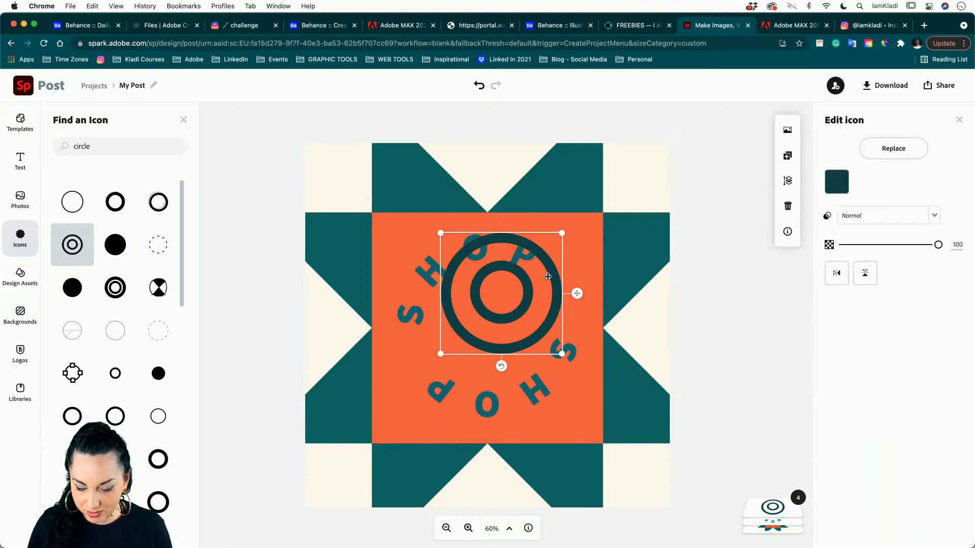
left_click(834, 191)
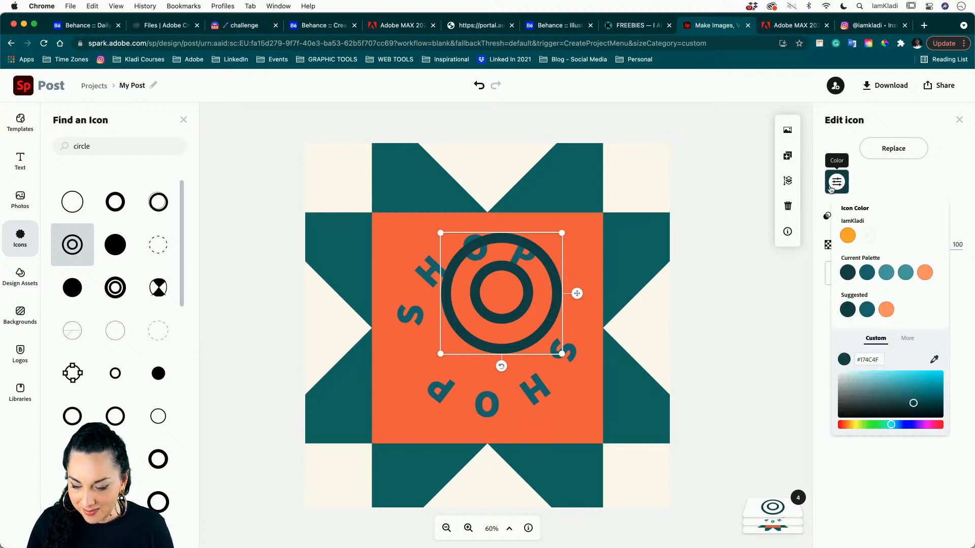
left_click(847, 238)
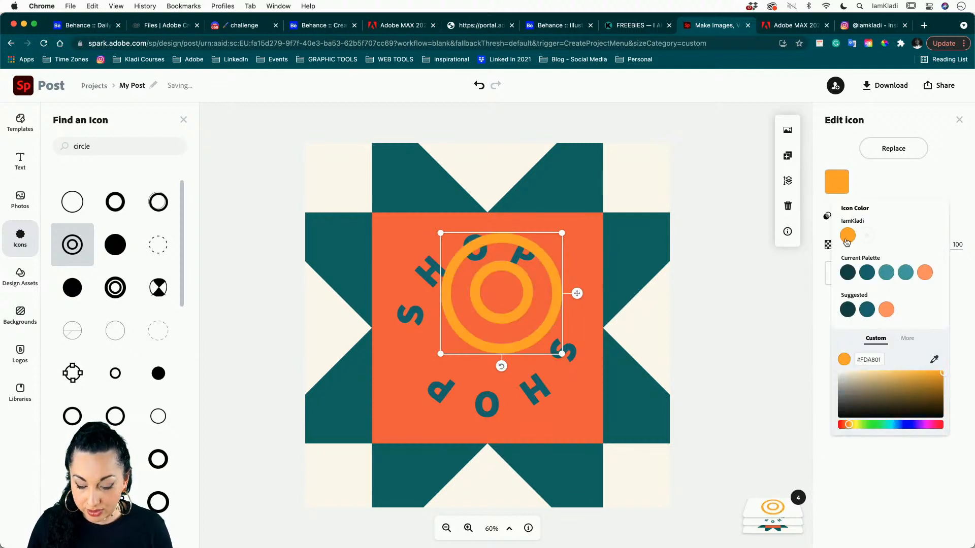
left_click_drag(561, 233, 477, 317)
Recolour the ring icon with the cream sampled from the quilt pattern and move it into the gap after the upper SHOP
left_click(840, 191)
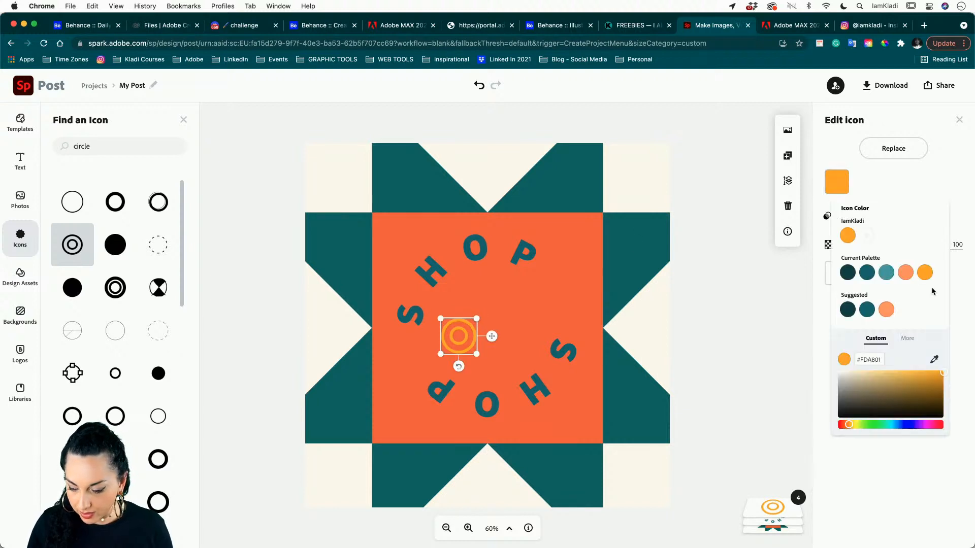
left_click(936, 359)
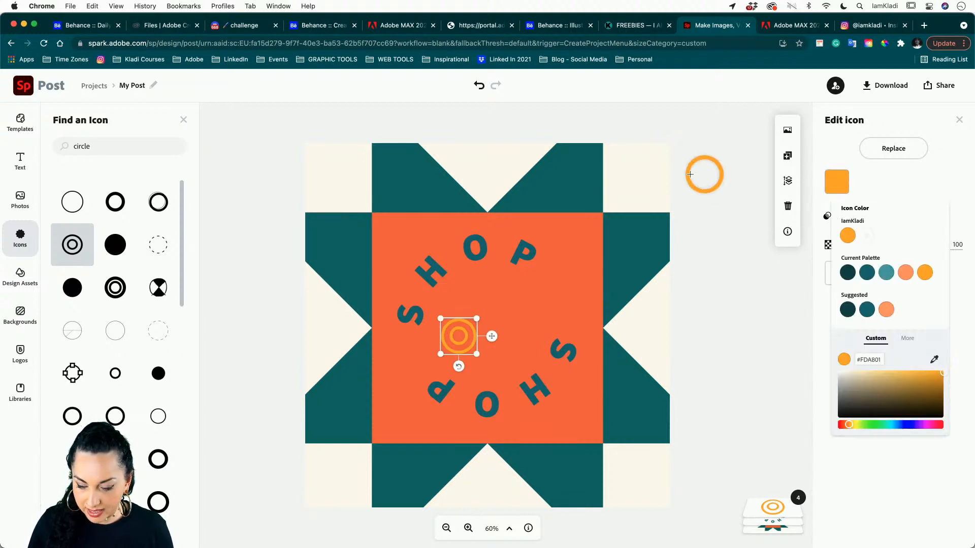
left_click(648, 177)
left_click_drag(442, 342, 569, 290)
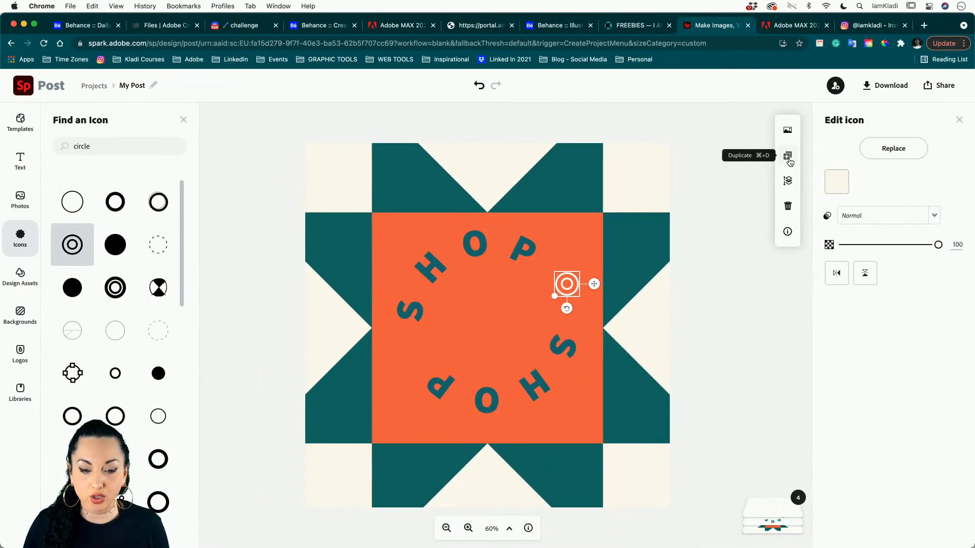
Duplicate the cream ring icon and place one copy in each gap between the two SHOP words, in line with the letters
left_click(788, 161)
left_click(789, 160)
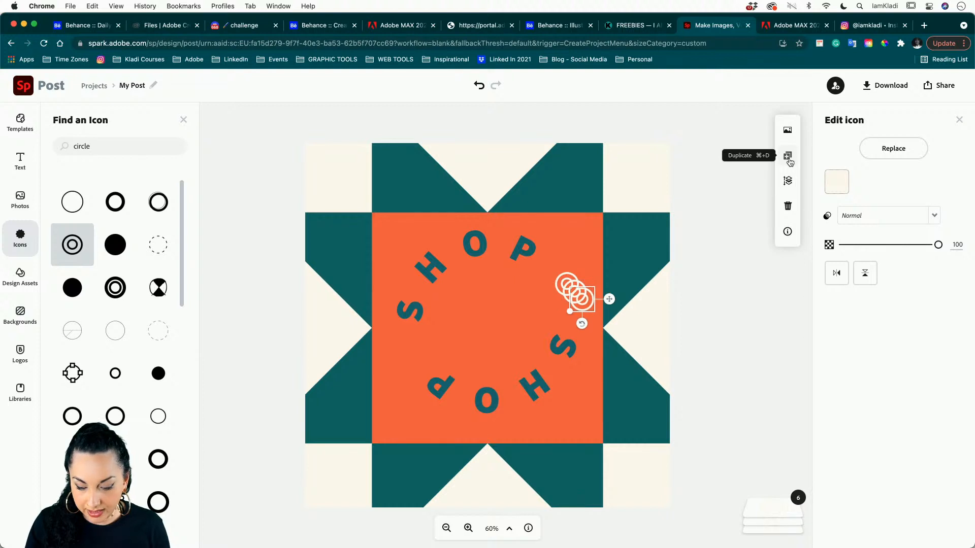
key("Escape")
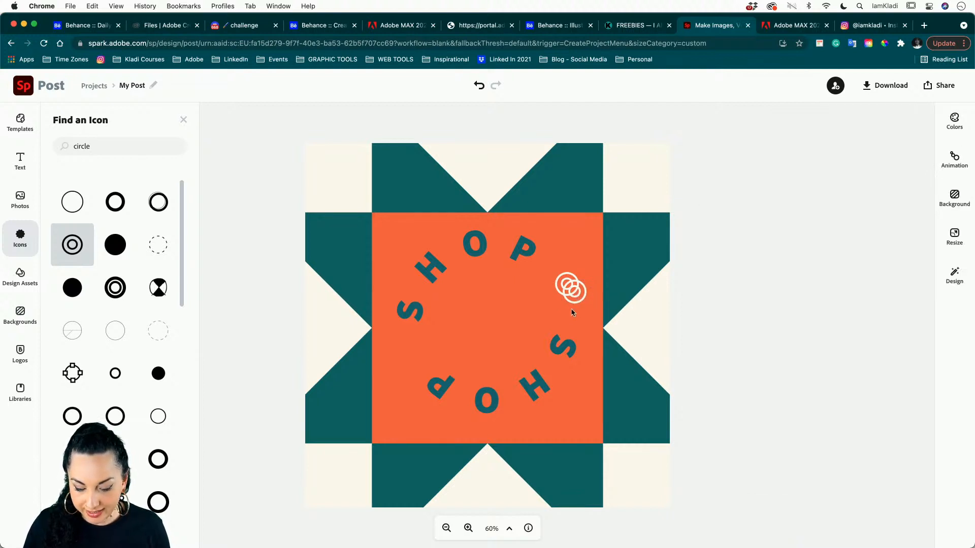
left_click_drag(571, 313, 419, 365)
left_click(576, 294)
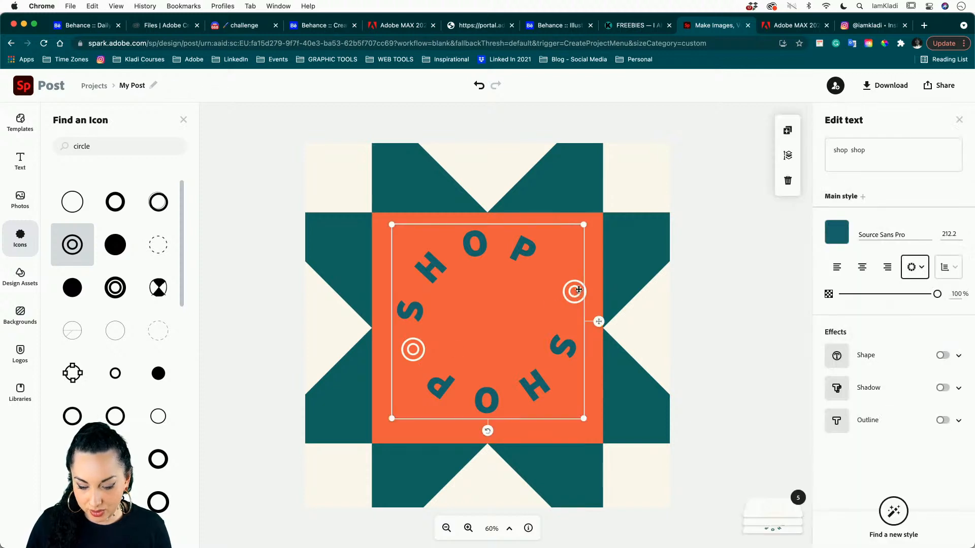
left_click(580, 293)
left_click(582, 293)
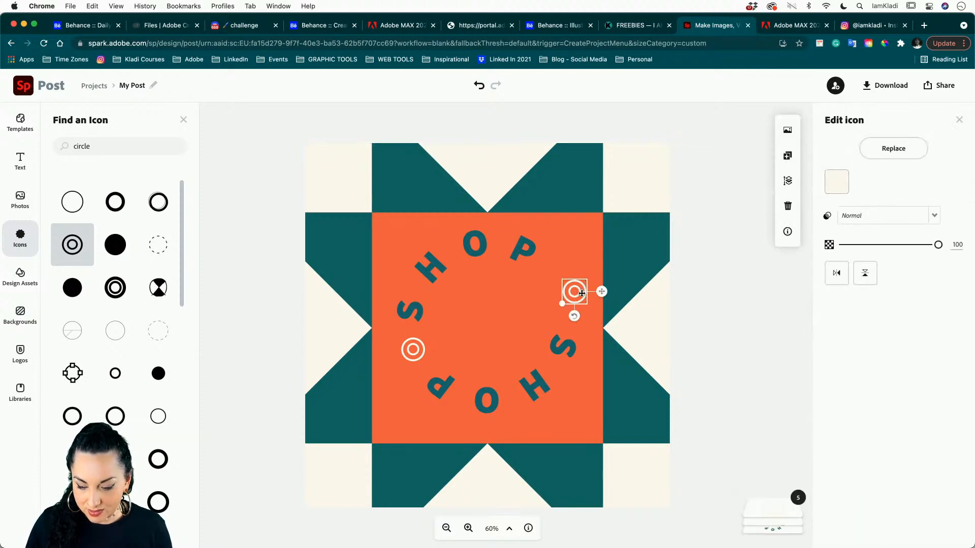
mouse_move(581, 293)
left_mouse_down()
mouse_move(562, 278)
mouse_move(564, 285)
left_mouse_up()
Remove both ring icons from the design, trying one enlarged at the centre of the circular text before deleting it
left_click(414, 356)
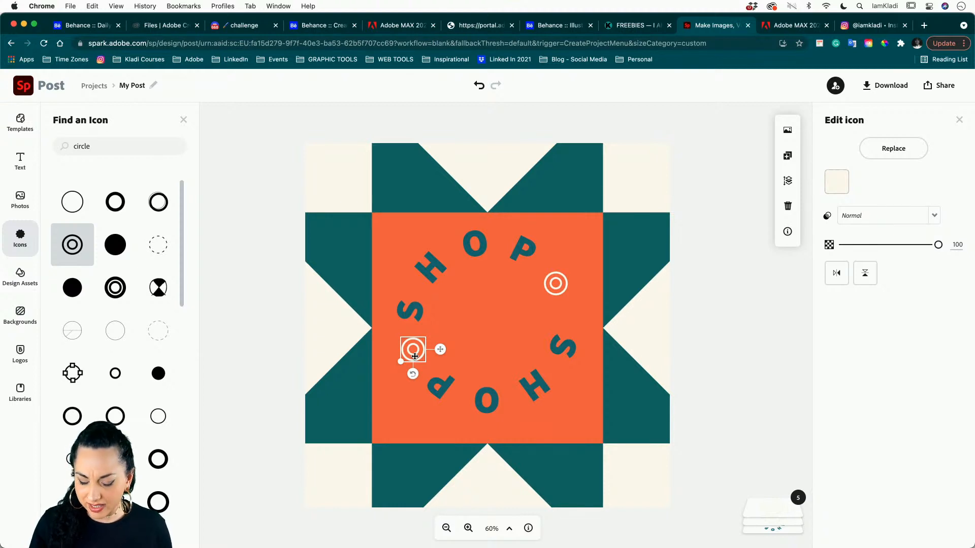
key("BackSpace")
left_click(565, 283)
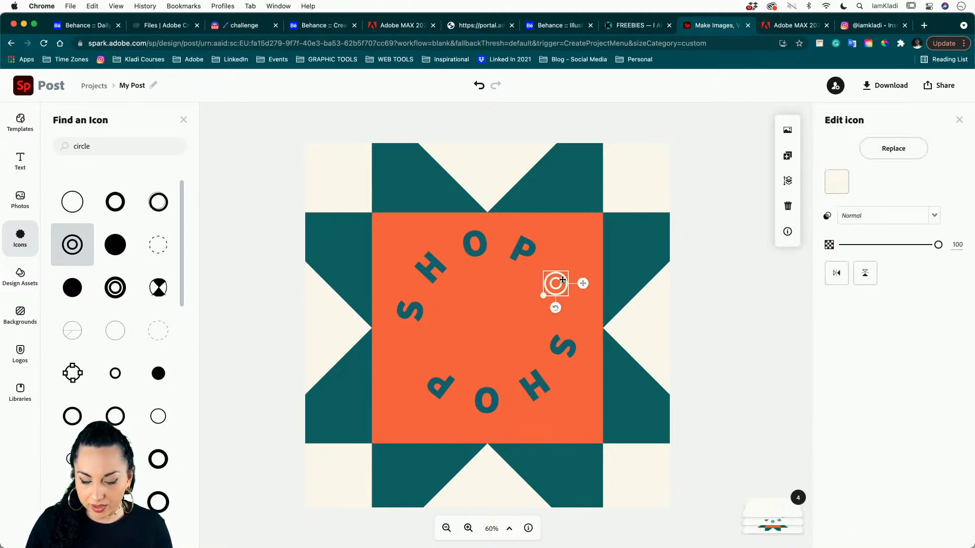
left_click_drag(546, 294, 474, 365)
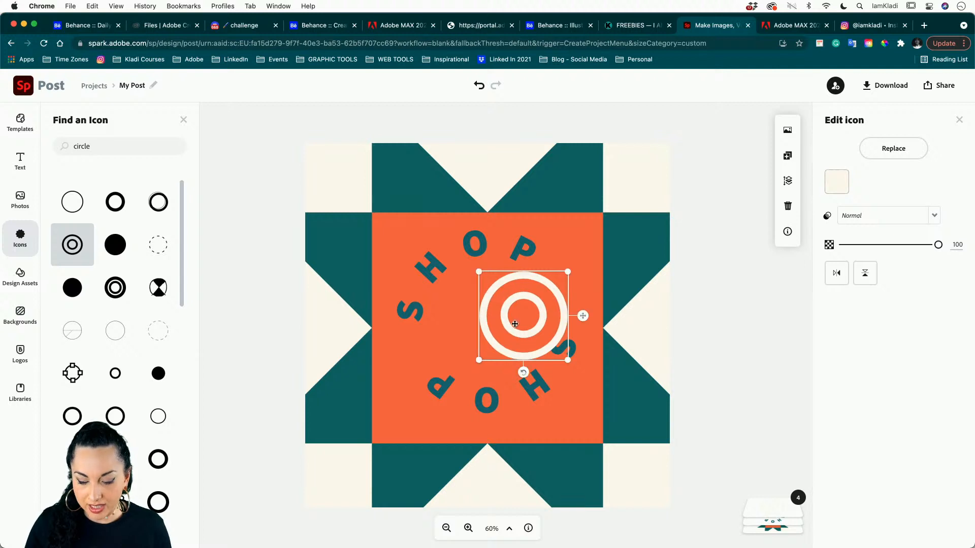
left_click_drag(540, 312, 514, 311)
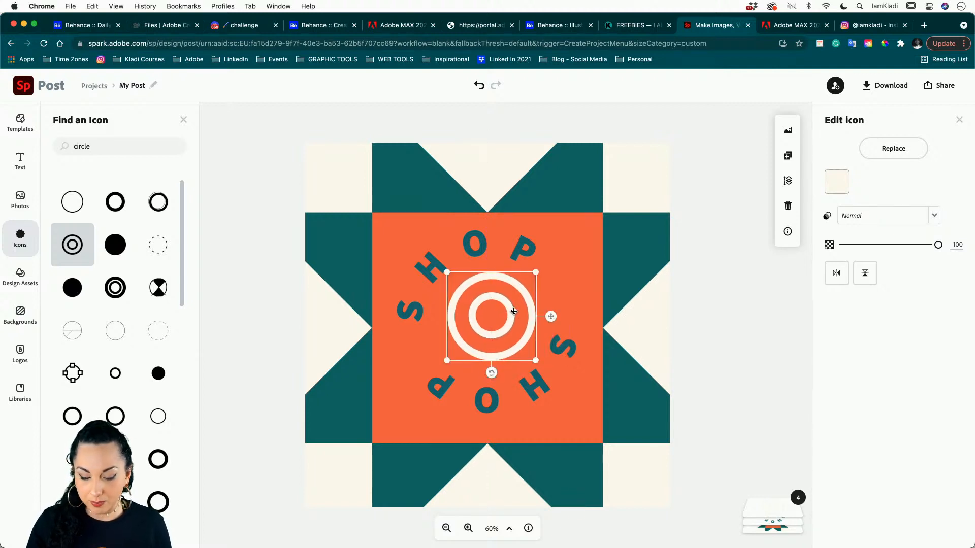
key("Delete")
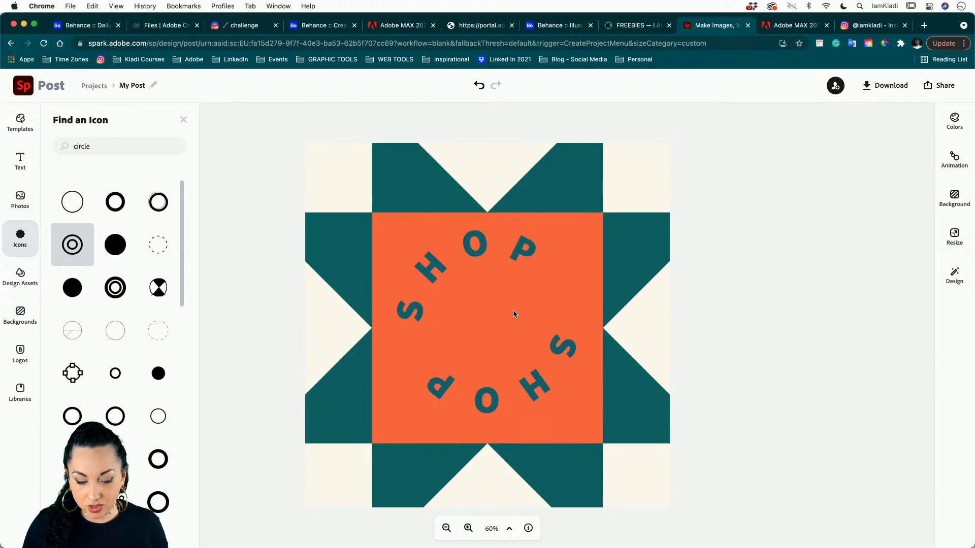
Search the icons for "shopping bag", add the outlined bag with two handles and shrink it to fit inside the circular text
double_click(114, 150)
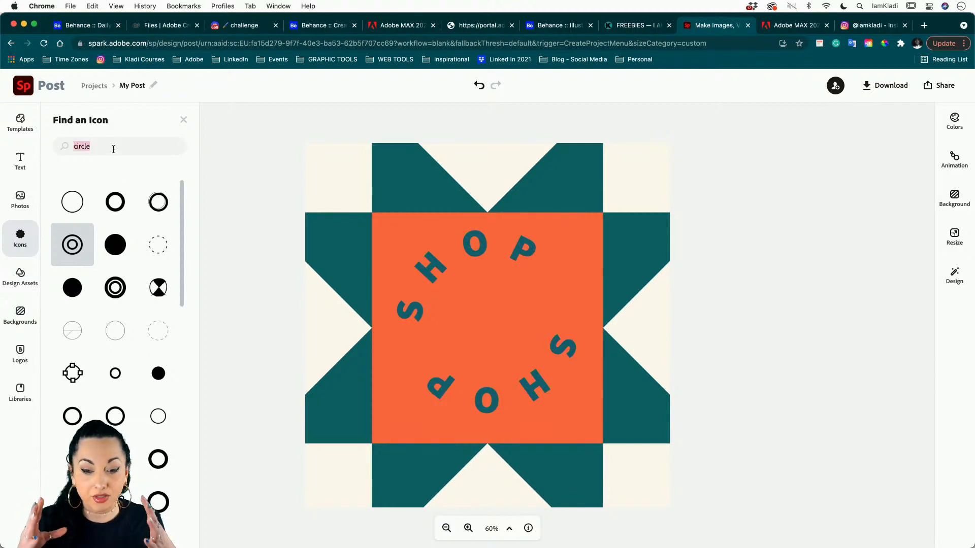
type("shopping bag")
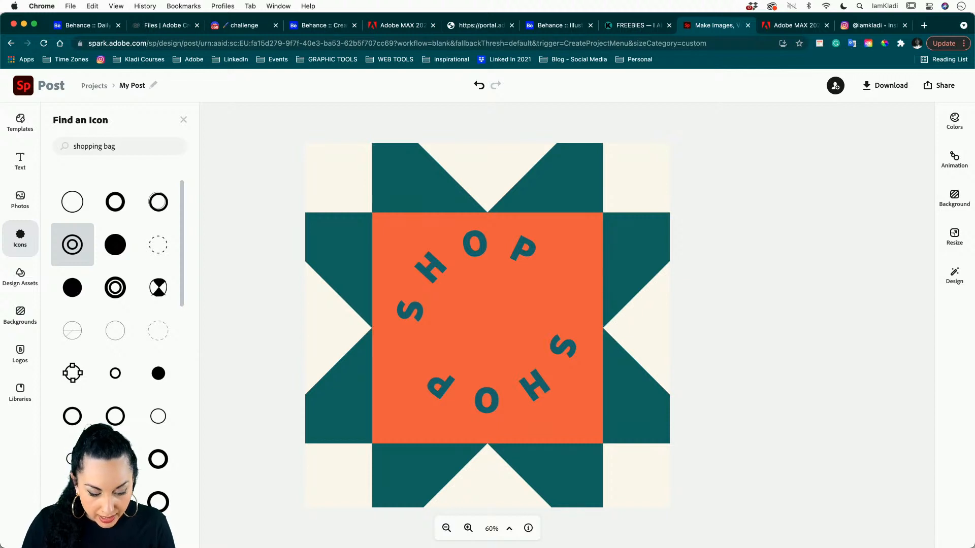
key("Return")
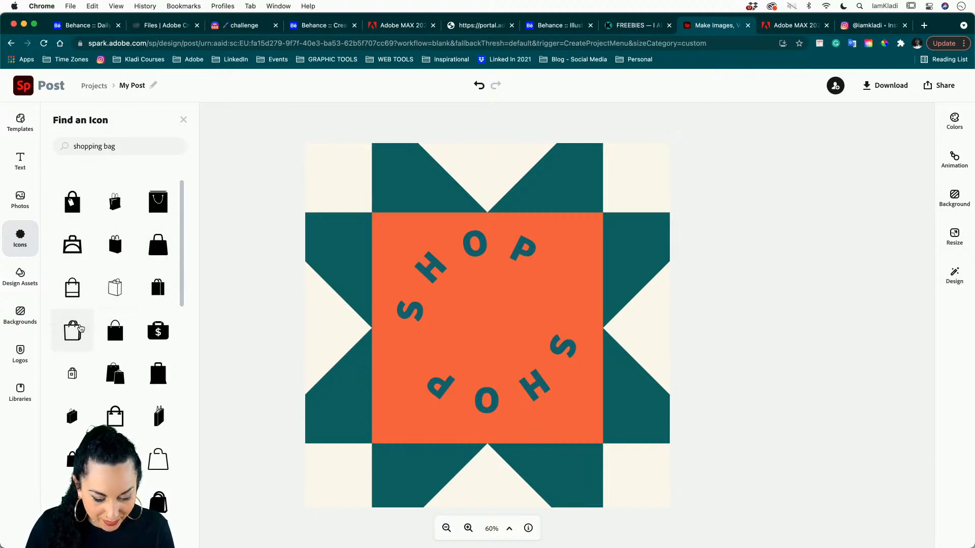
left_click(75, 329)
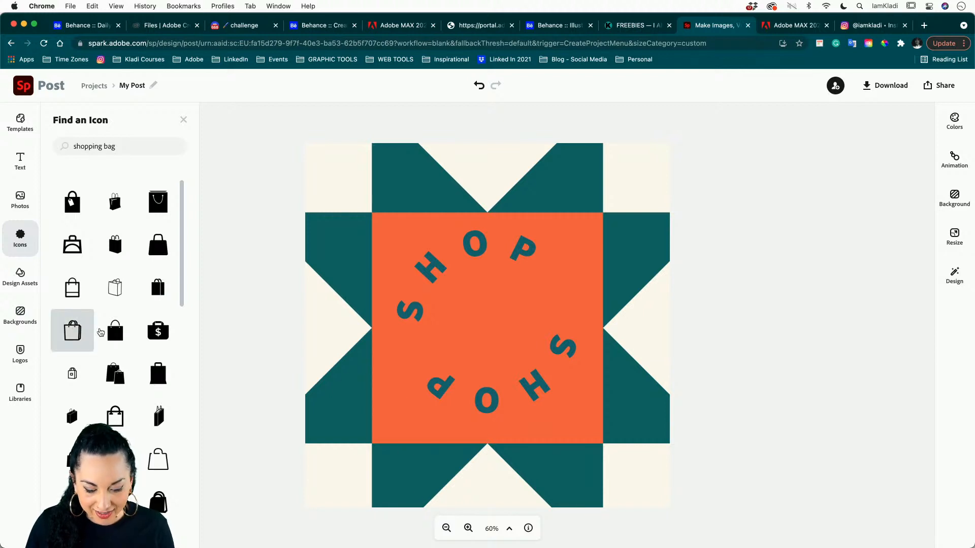
left_click_drag(339, 403, 505, 288)
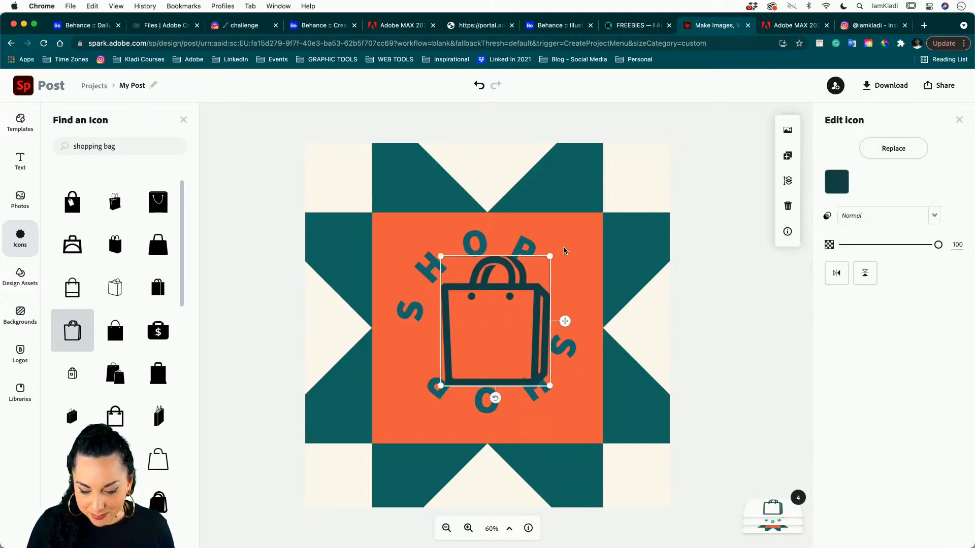
left_click_drag(550, 256, 489, 304)
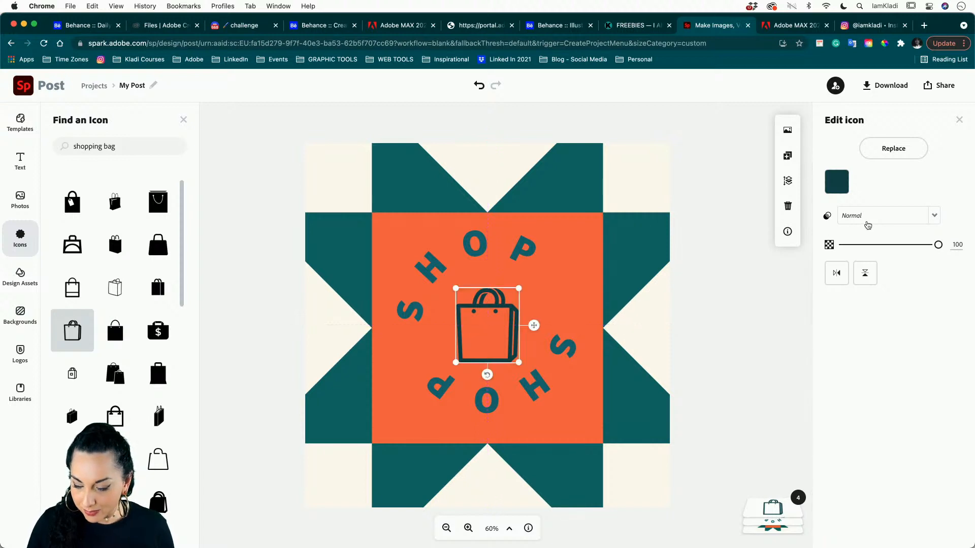
Recolour the shopping bag icon with the cream #FDF9F0 sampled from the quilt pattern's corner and move it up slightly
left_click(828, 178)
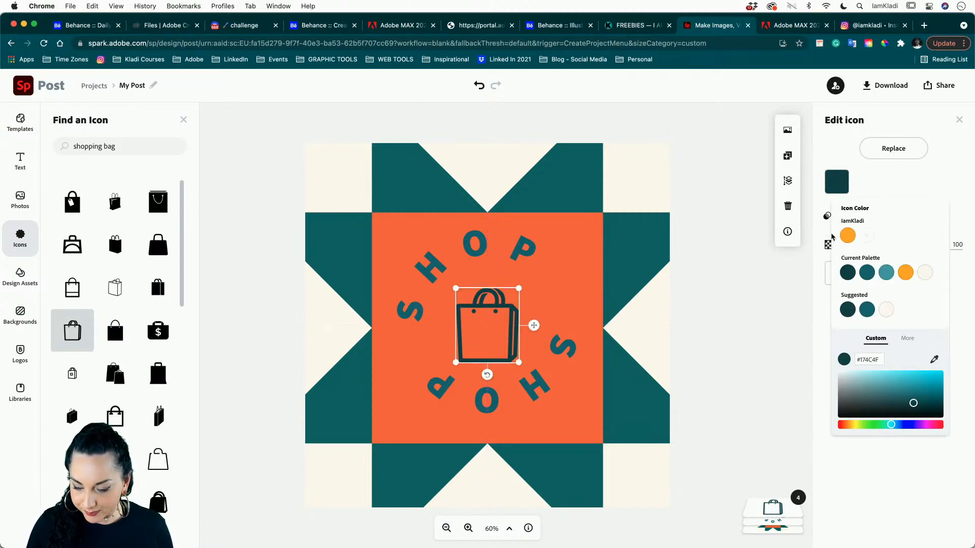
left_click(933, 359)
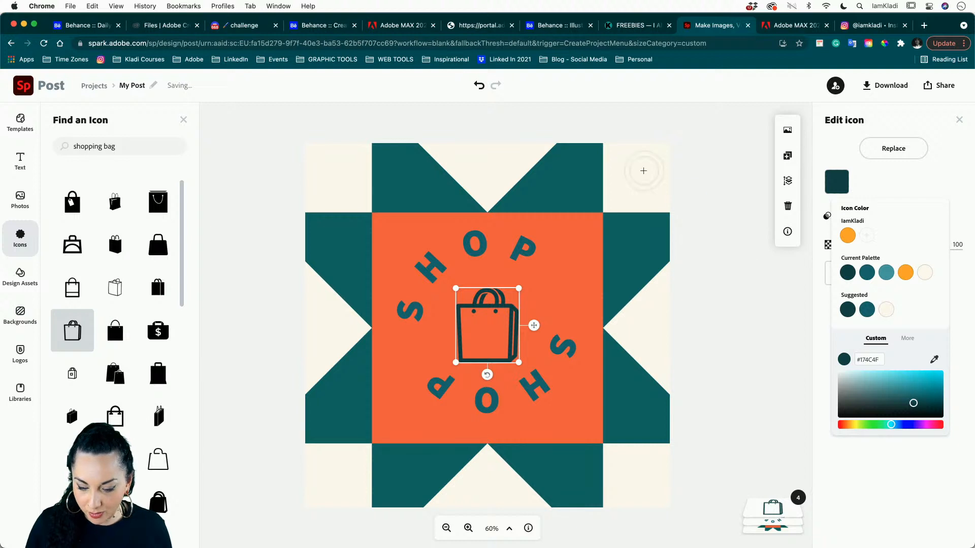
left_click(643, 171)
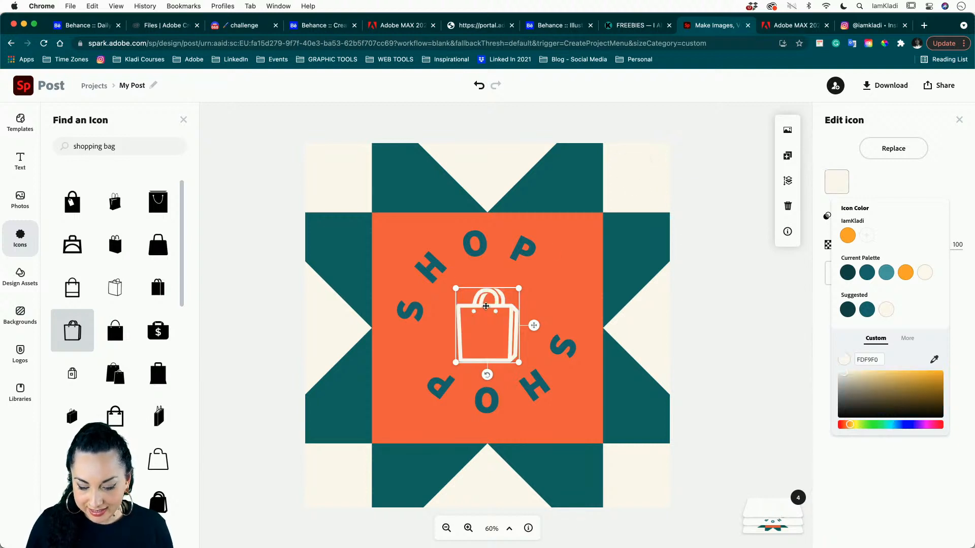
left_click_drag(486, 302, 484, 298)
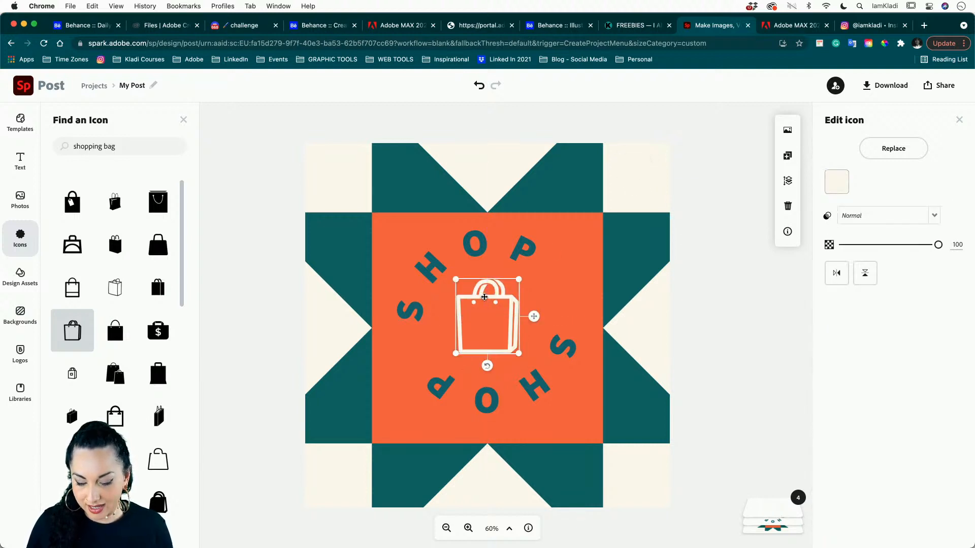
left_click(777, 348)
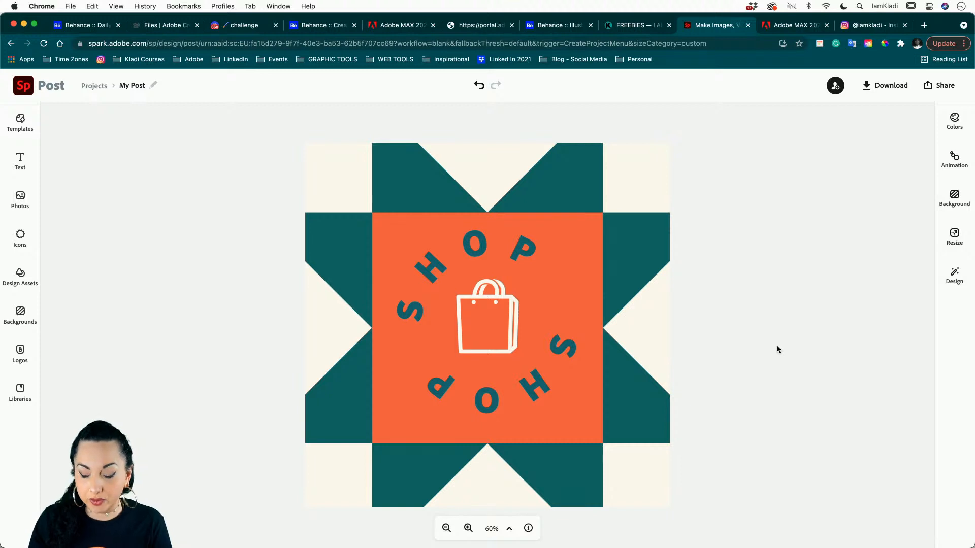
Download the design as a JPG named "Shop cover v1" to the Desktop
left_click(891, 86)
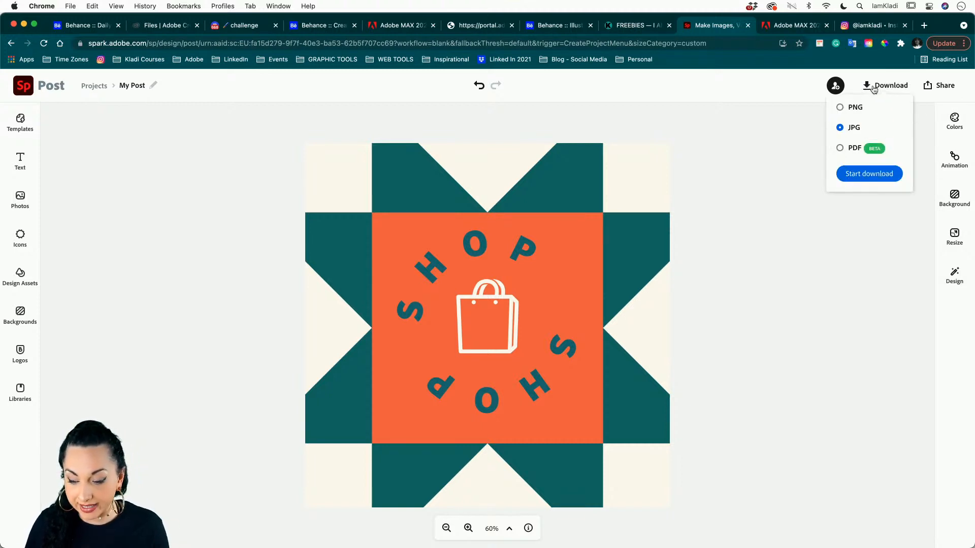
left_click(856, 174)
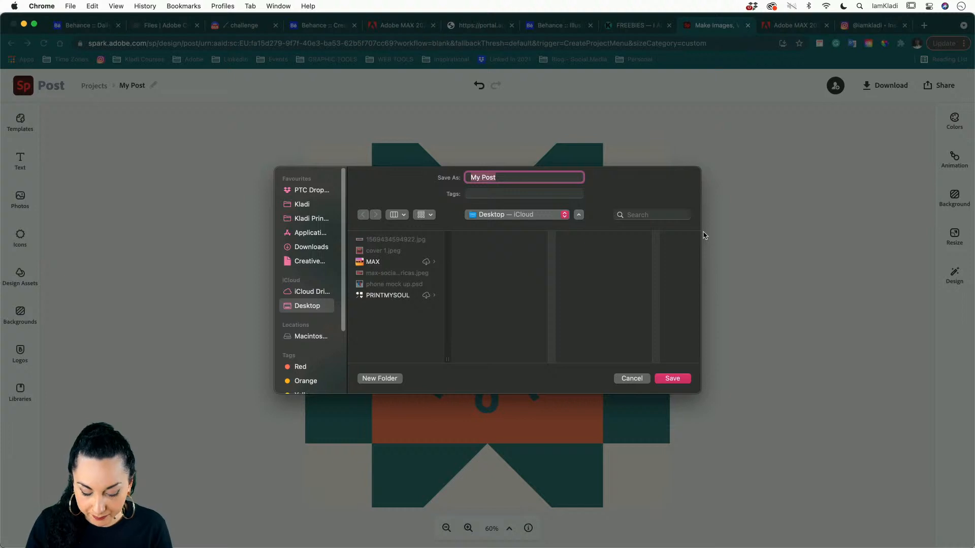
type("Shop cover versin 1")
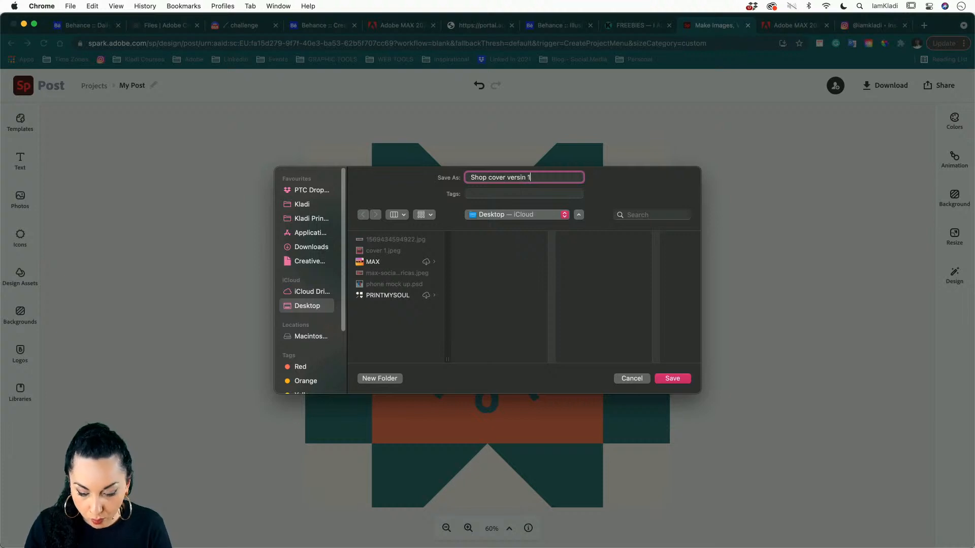
key("BackSpace")
key("BackSpace")
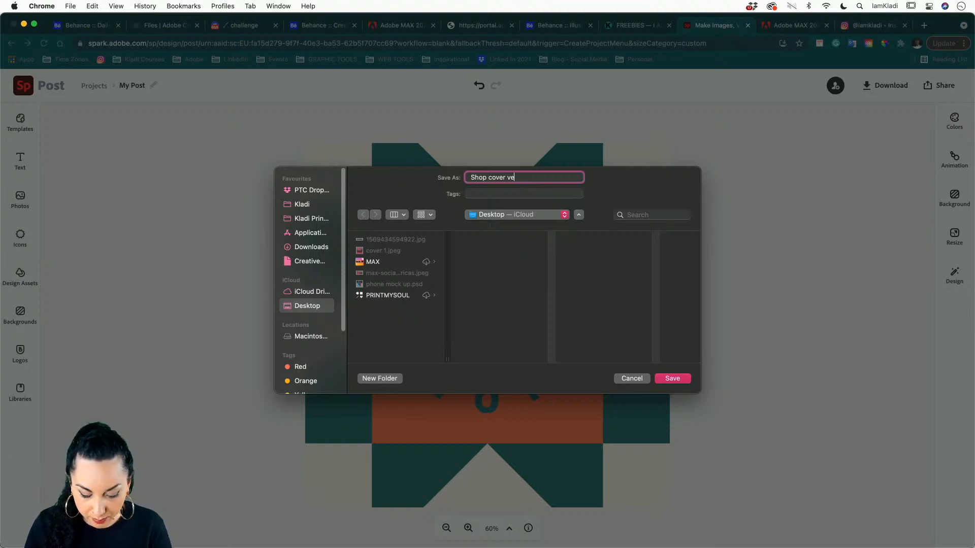
left_click(669, 381)
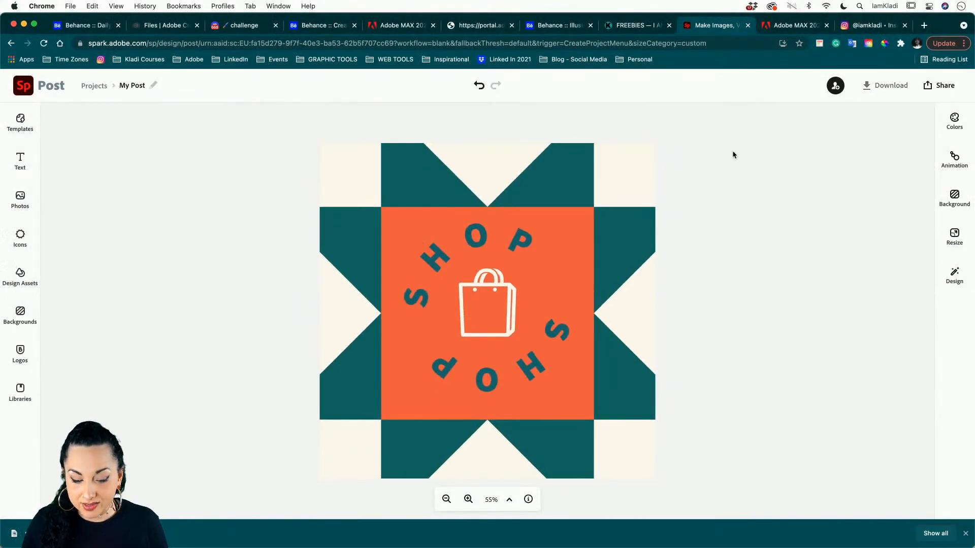
Delete the shopping bag icon and download the text-only design as a JPG named "Shop cover v2" in the MAX folder
left_click(496, 284)
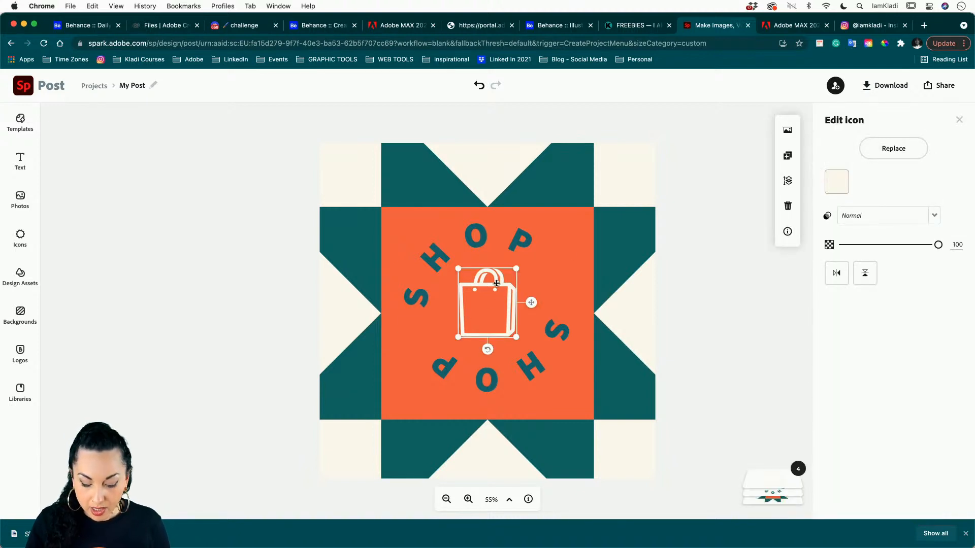
key("Delete")
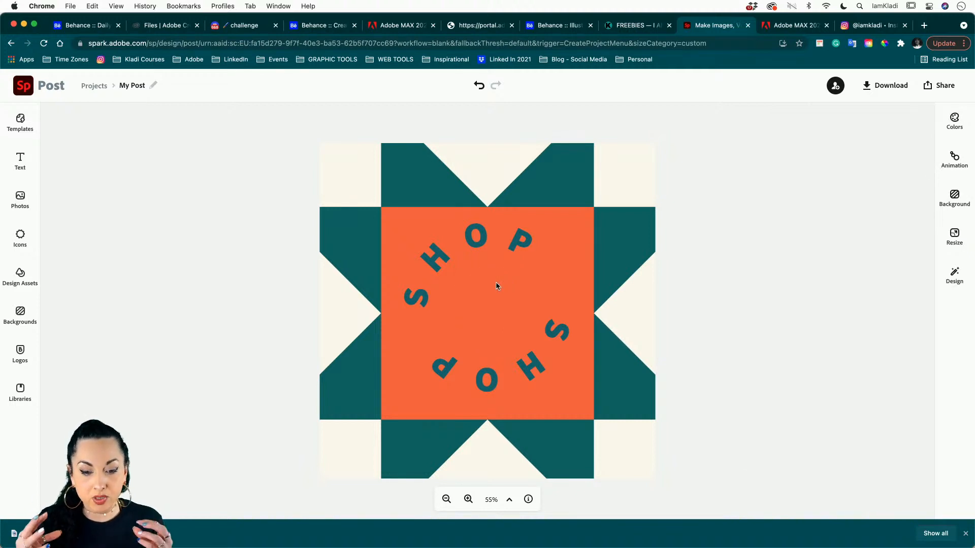
left_click(881, 86)
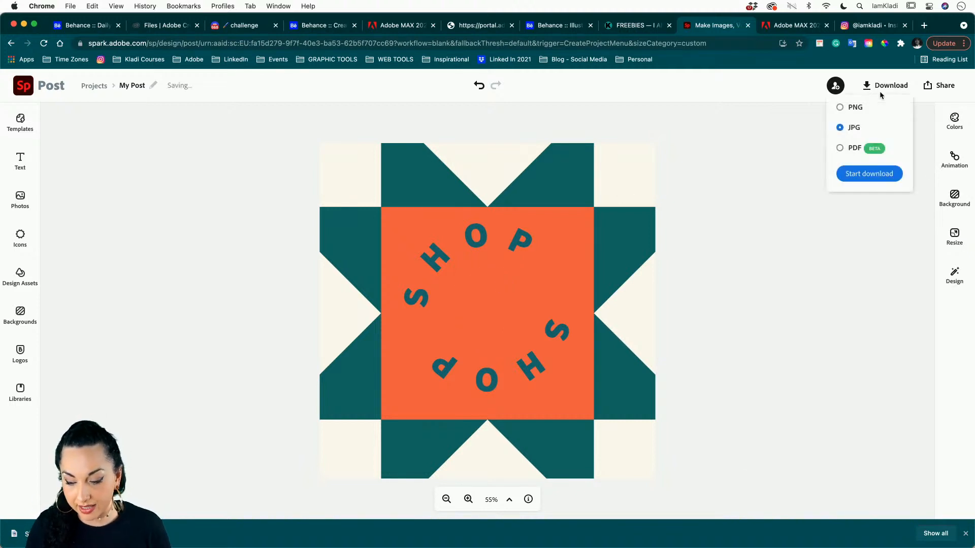
left_click(857, 175)
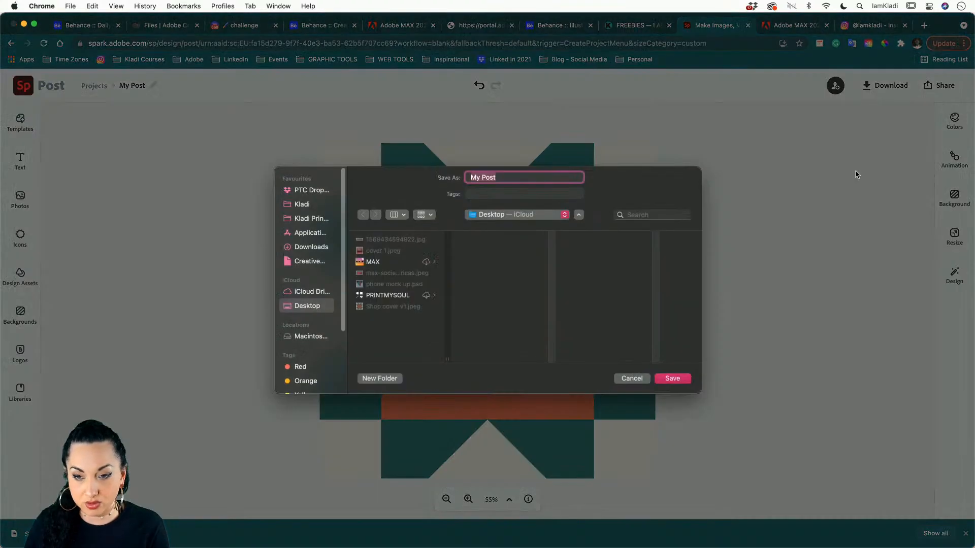
left_click(382, 308)
key("Right")
left_click(537, 177)
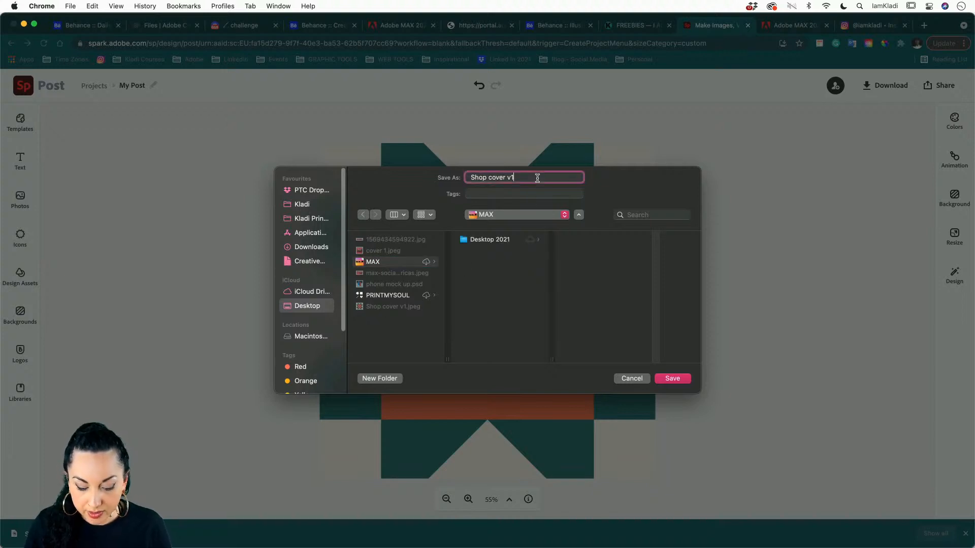
type("2")
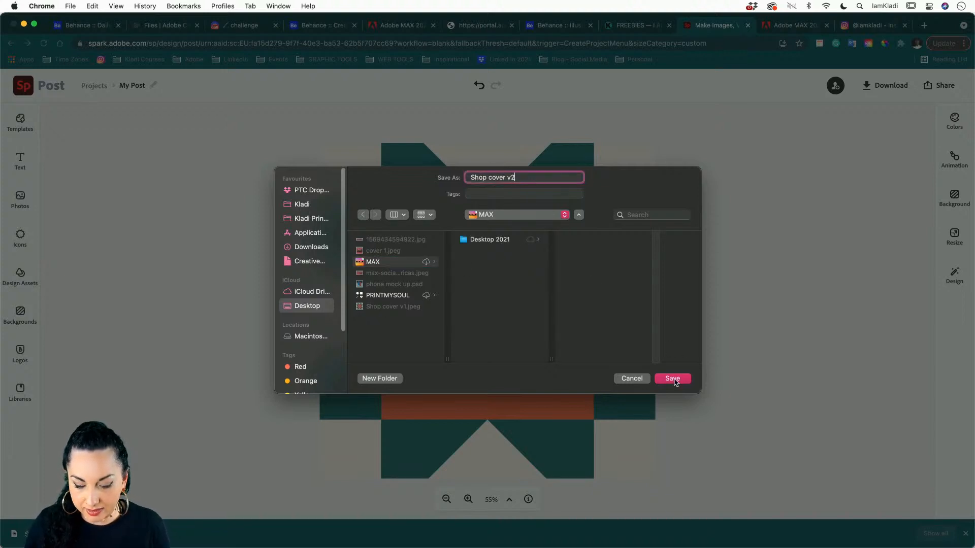
left_click(673, 379)
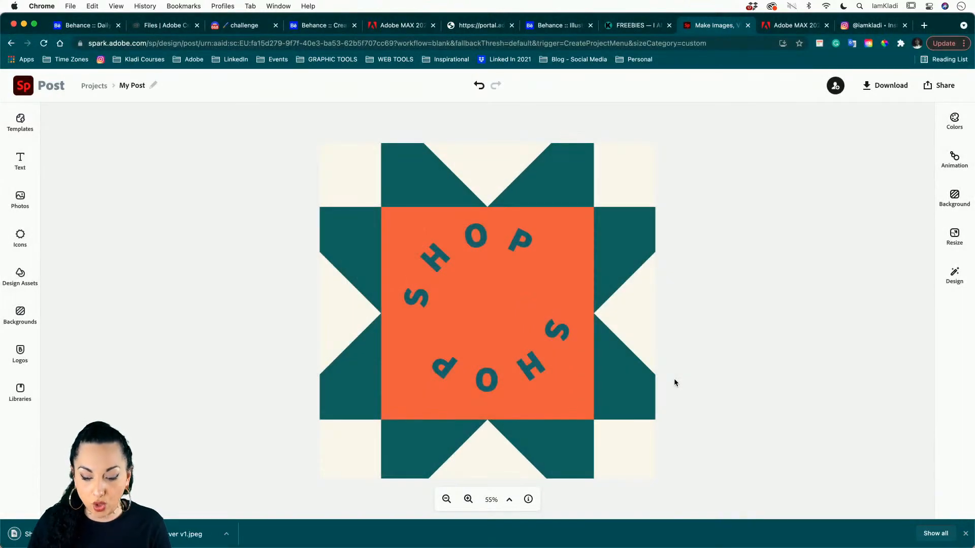
Move the circular text down slightly to centre it and download the design as a JPG named "Shop cover v2" to the Desktop
left_click_drag(560, 341, 557, 357)
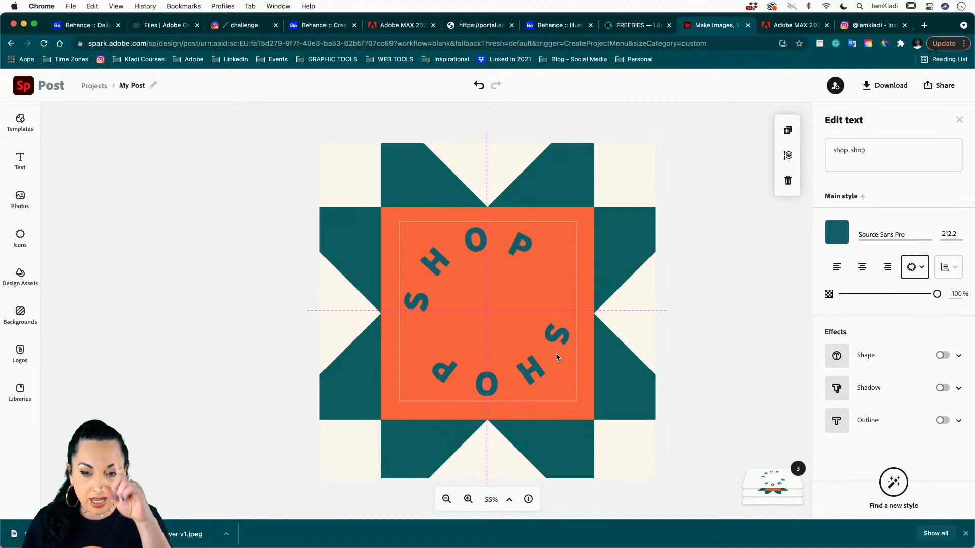
left_click_drag(557, 358, 557, 356)
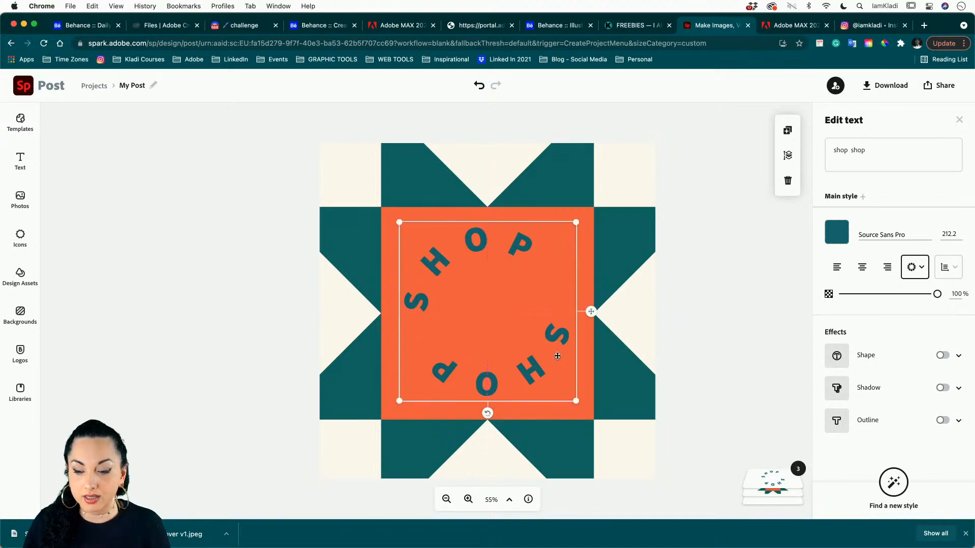
left_click(886, 85)
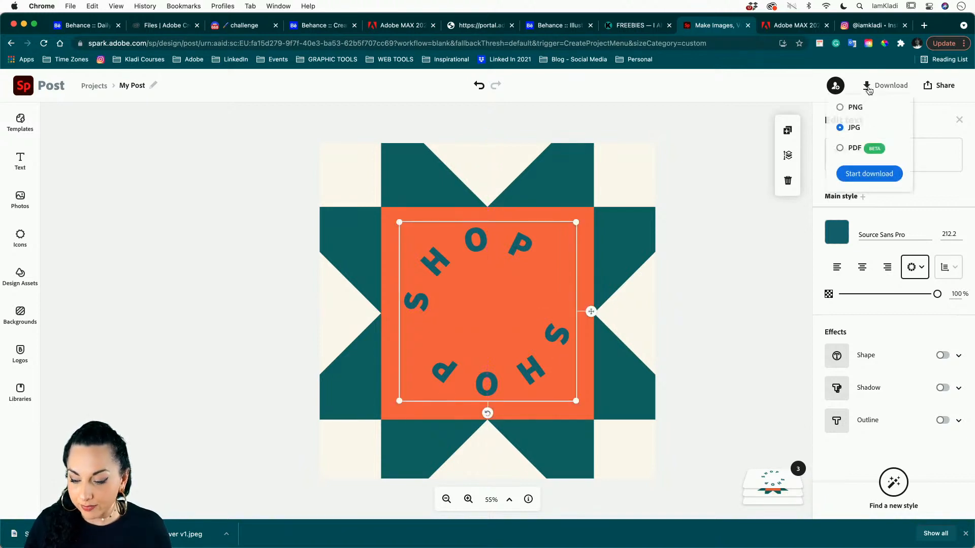
left_click(872, 175)
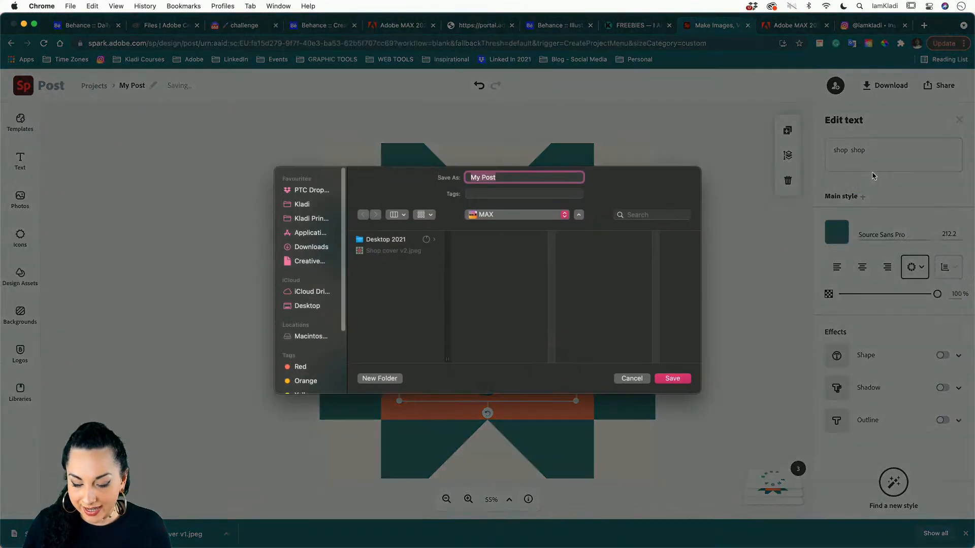
left_click(409, 251)
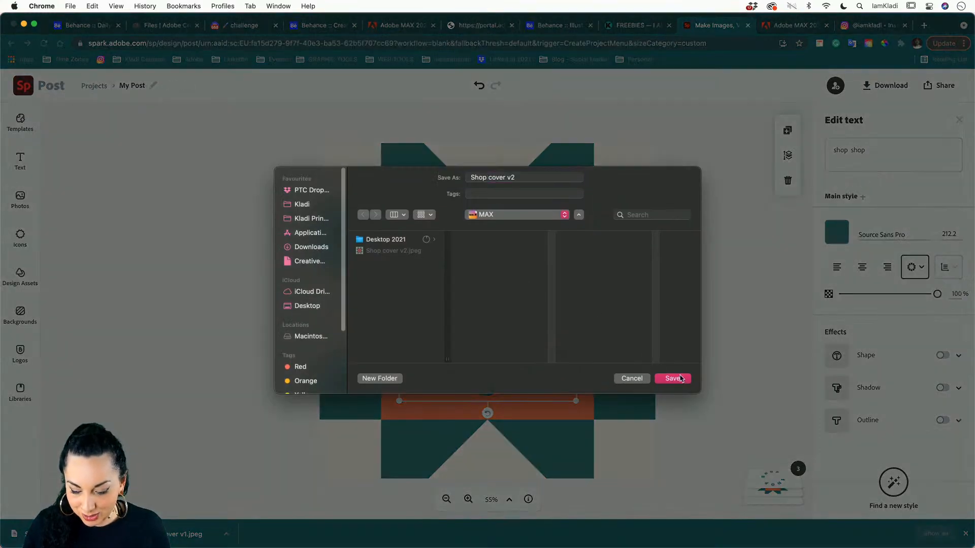
left_click(308, 307)
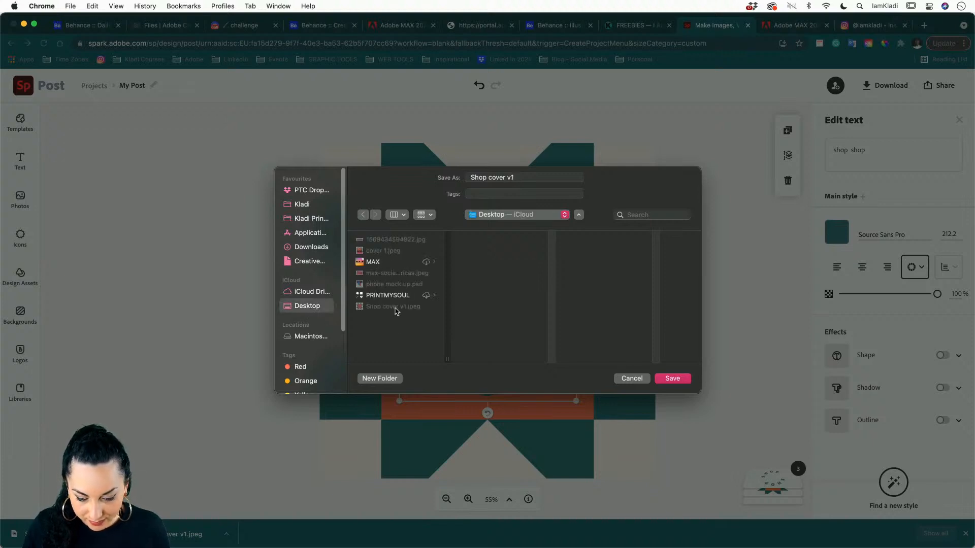
left_click(535, 177)
key("BackSpace")
type("2")
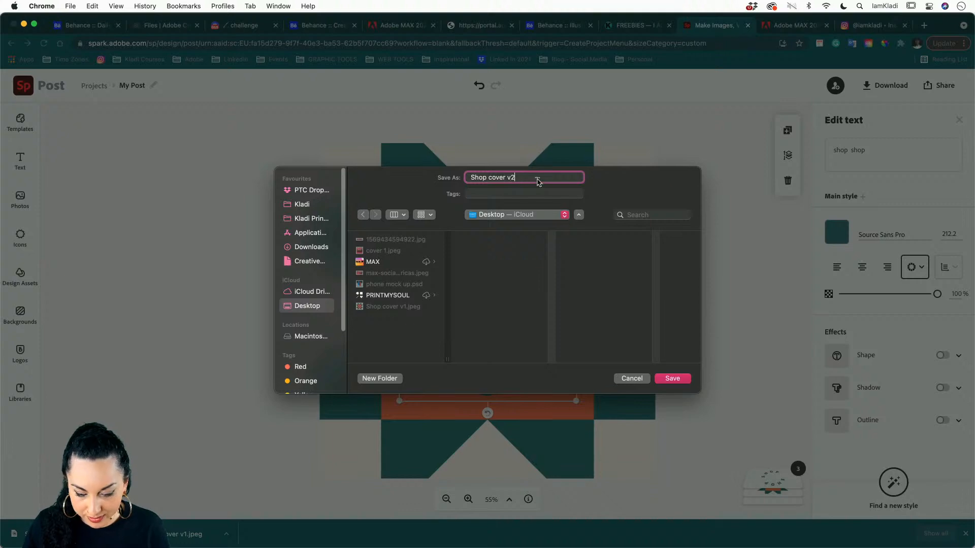
left_click(672, 378)
left_click(732, 347)
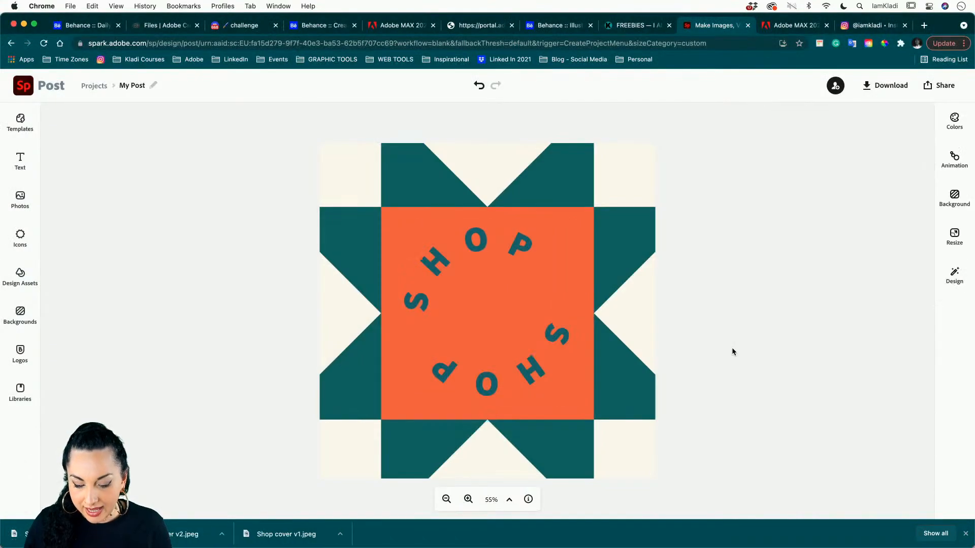
Replace the circular text with the thin-line, angled-view shopping bag icon at the centre of the orange square
left_click(545, 345)
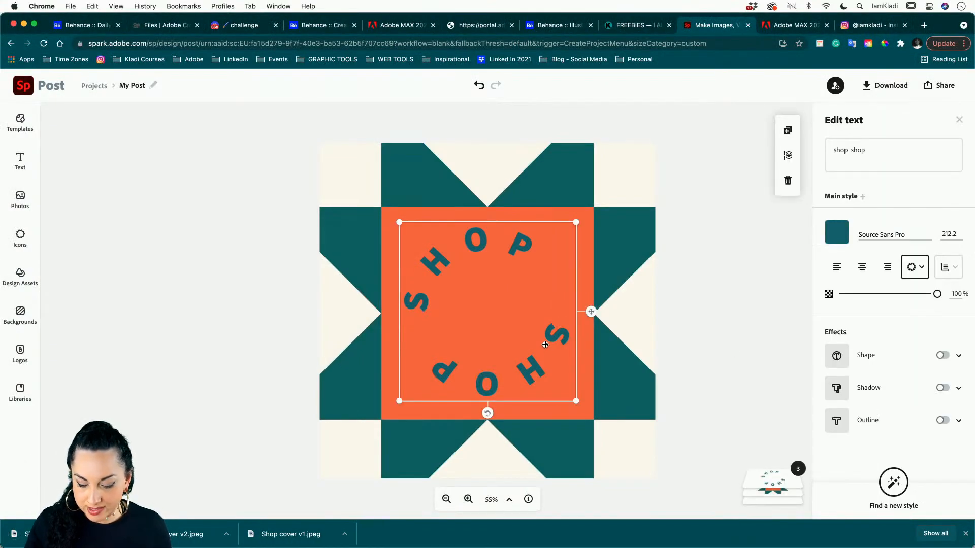
key("Delete")
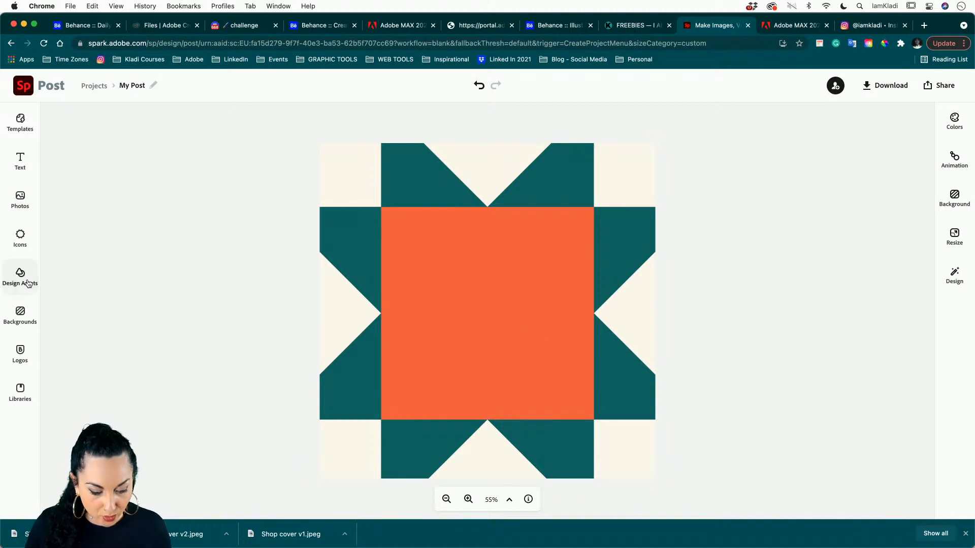
left_click(20, 236)
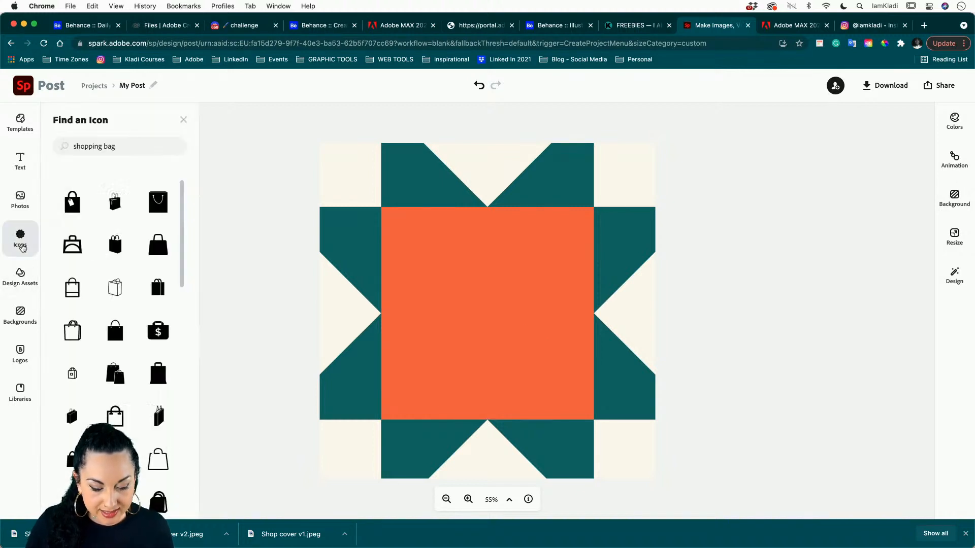
left_click(115, 287)
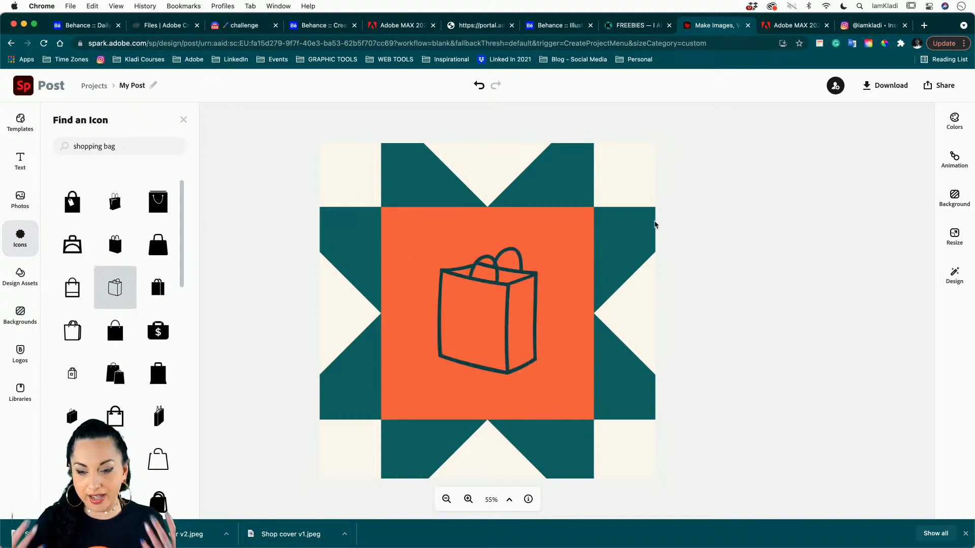
Download the shopping bag design as a JPG named "Shop cover v3" to the Desktop
left_click(871, 90)
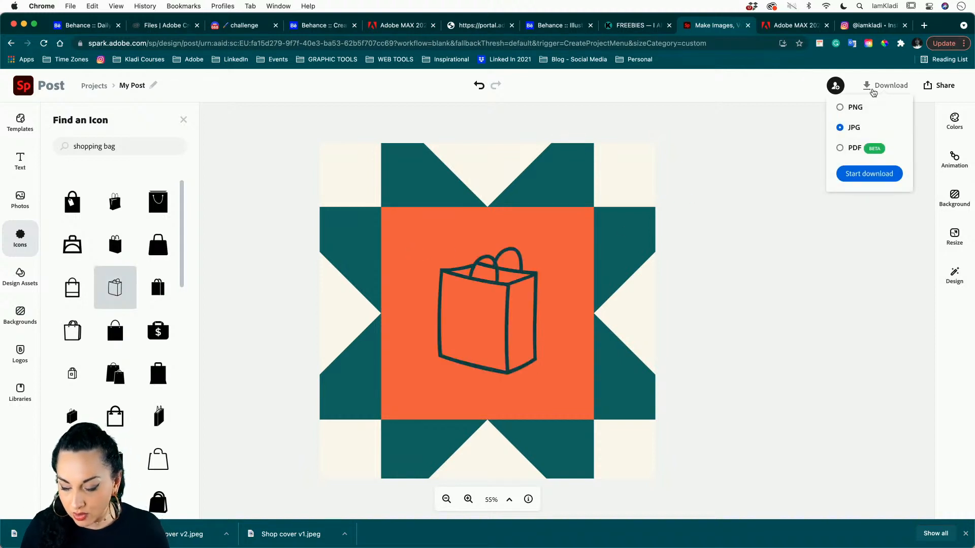
left_click(856, 175)
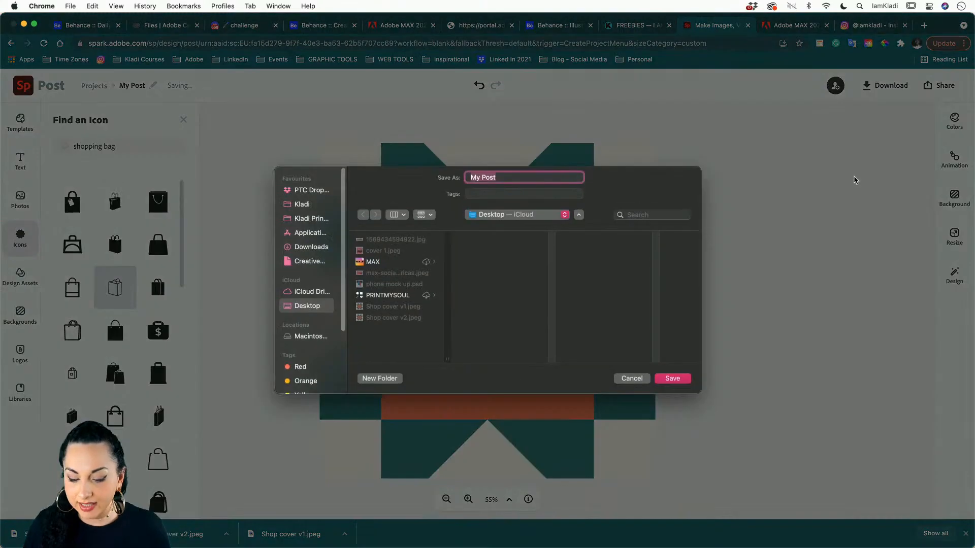
left_click(394, 317)
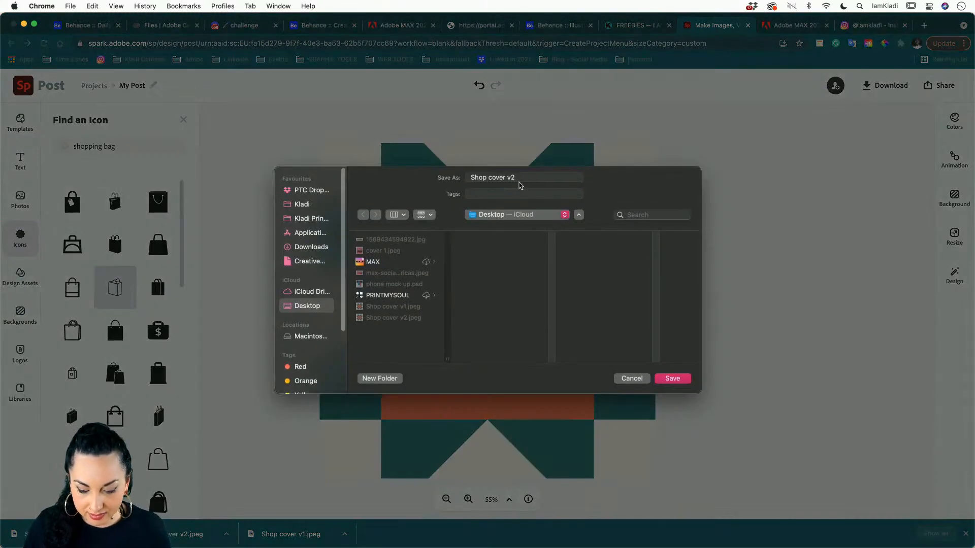
left_click(525, 178)
key("BackSpace")
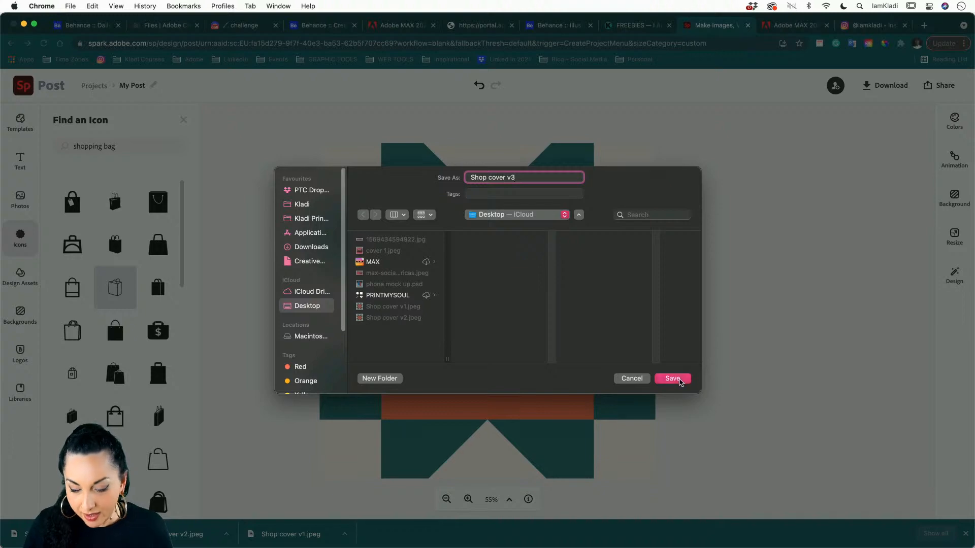
left_click(678, 379)
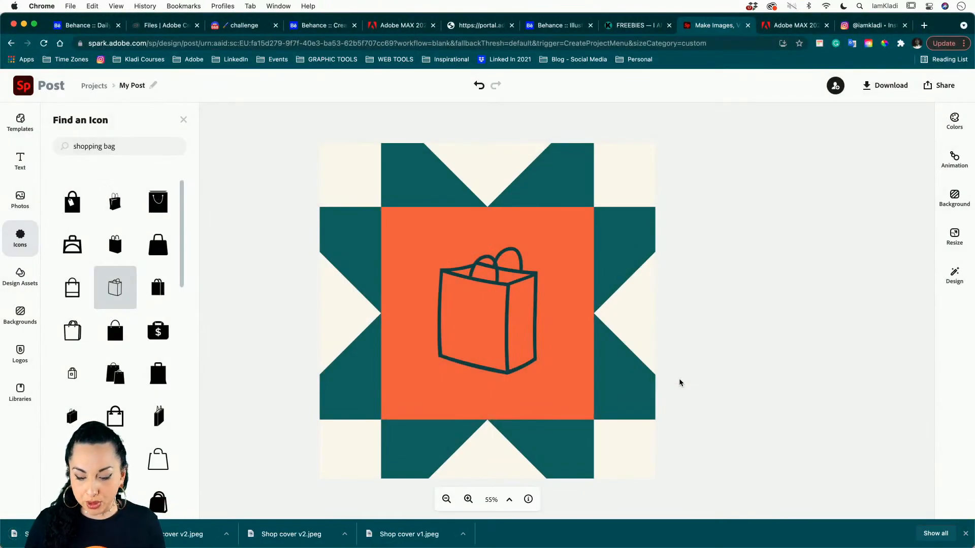
Search the icon library for "holiday" icons
left_click(641, 343)
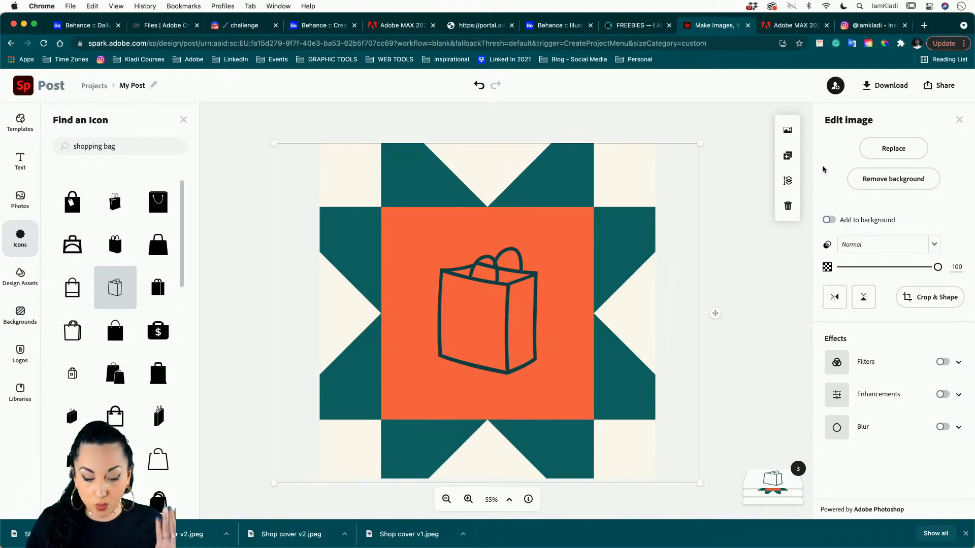
triple_click(160, 147)
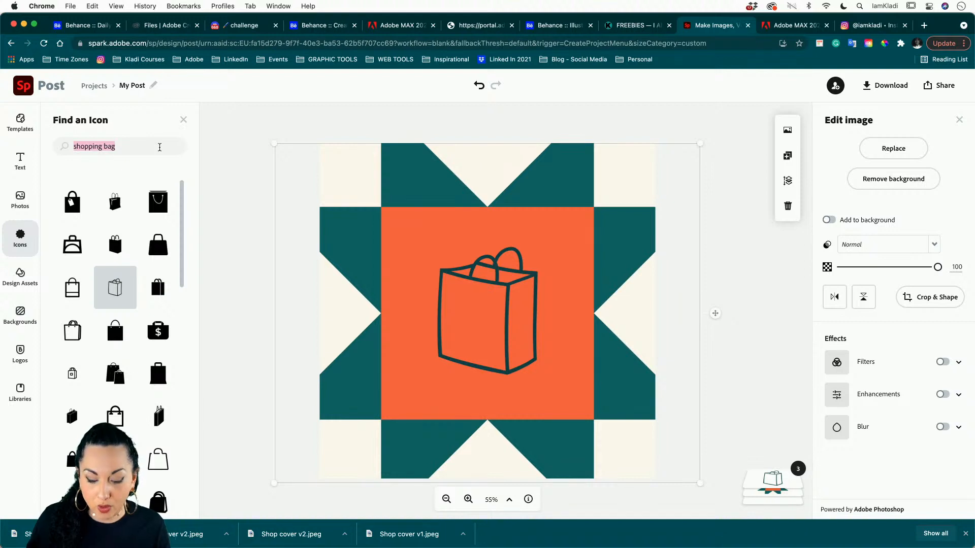
type("sun")
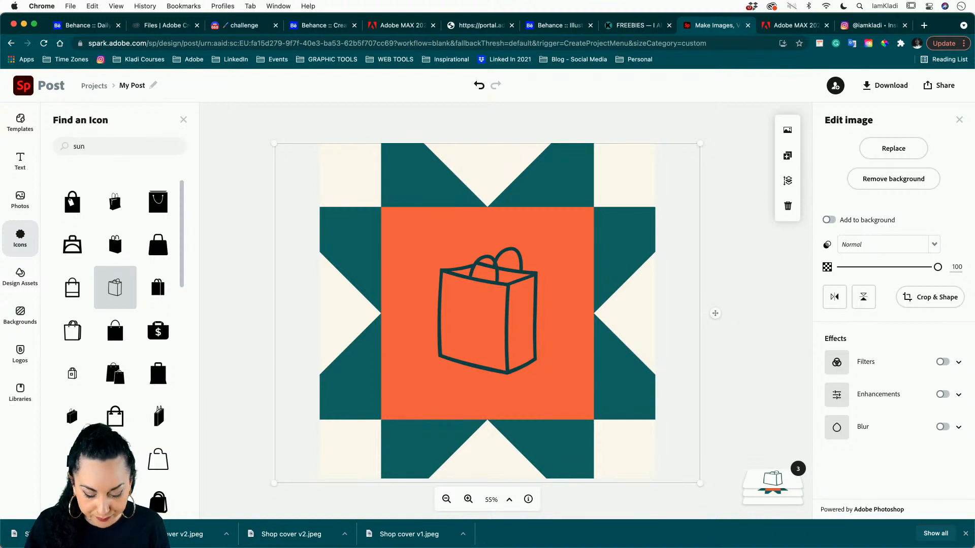
key("BackSpace")
type("hol")
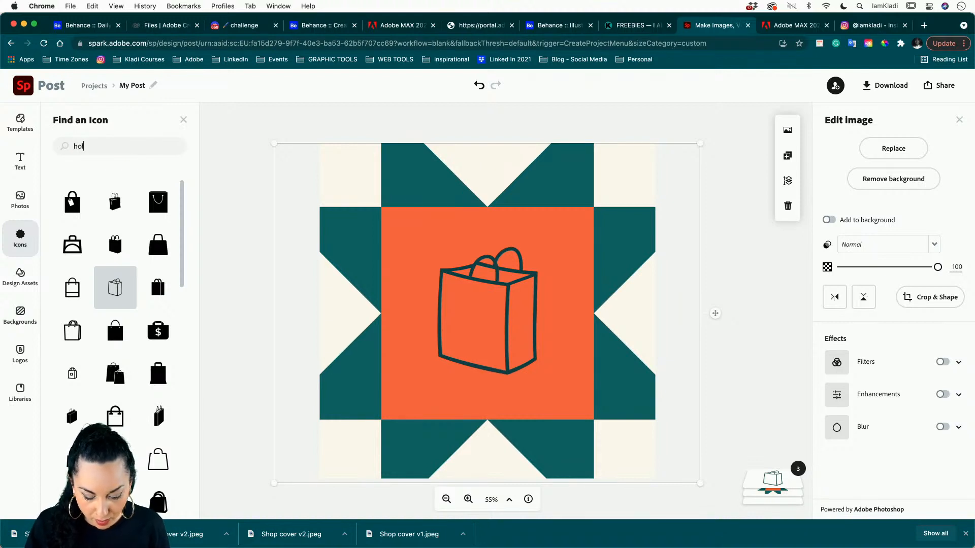
type("iday")
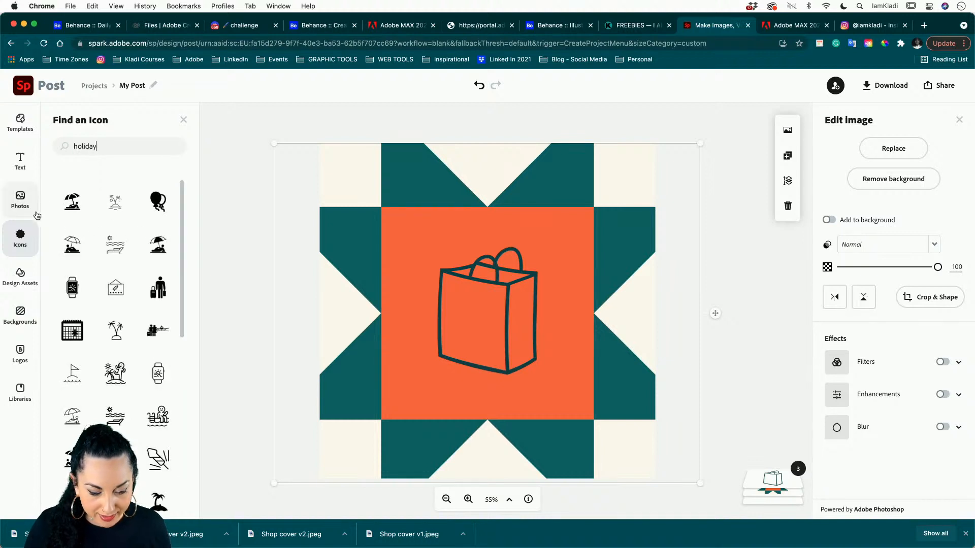
Replace the shopping bag with the thin-line palm tree island icon, centred on the orange square
left_click(123, 209)
left_click(508, 281)
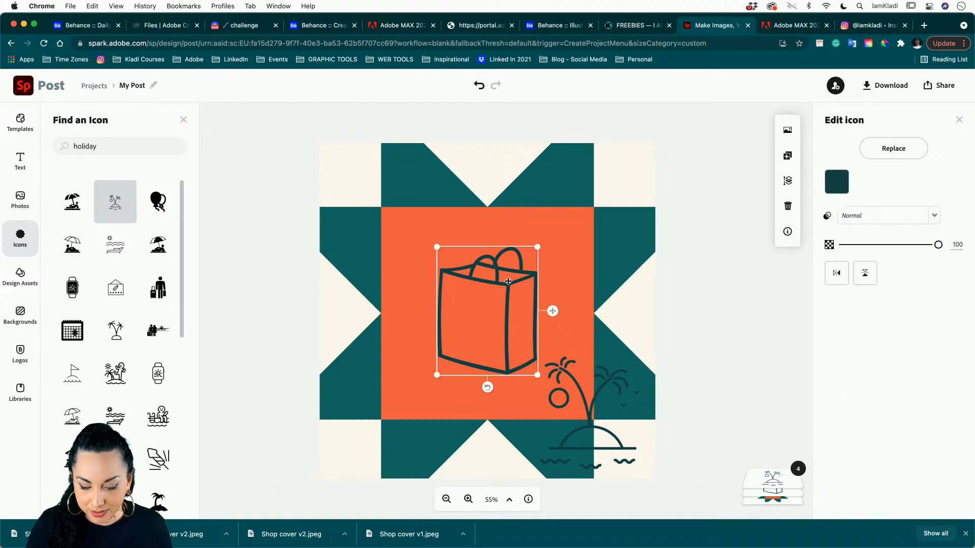
key("BackSpace")
left_click_drag(604, 387, 502, 288)
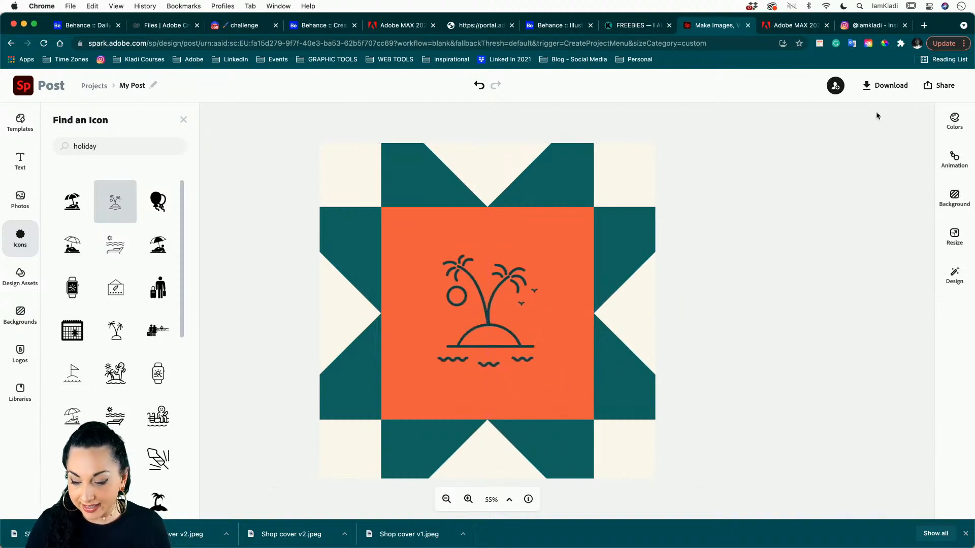
Download the palm tree island design as a JPG named "Shop cover v4" to the Desktop
left_click(886, 86)
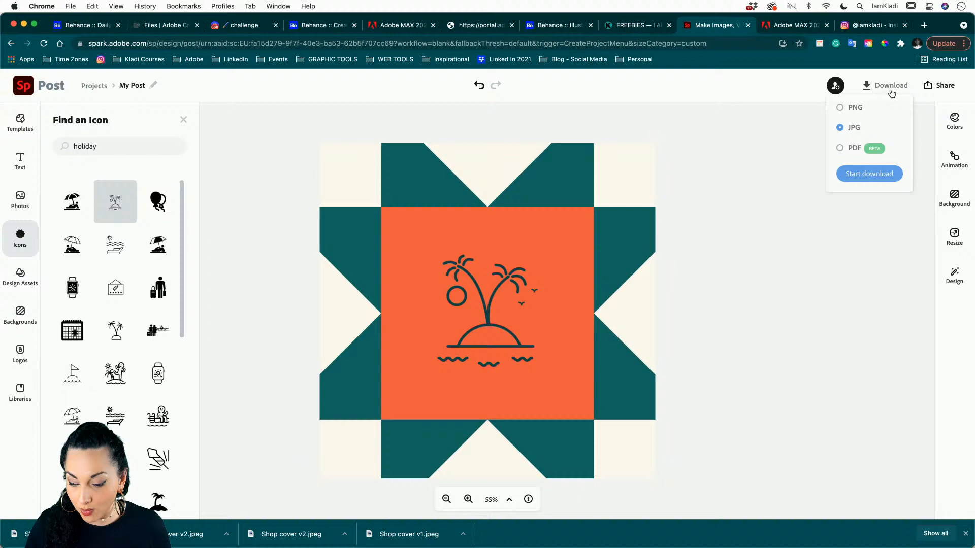
left_click(862, 175)
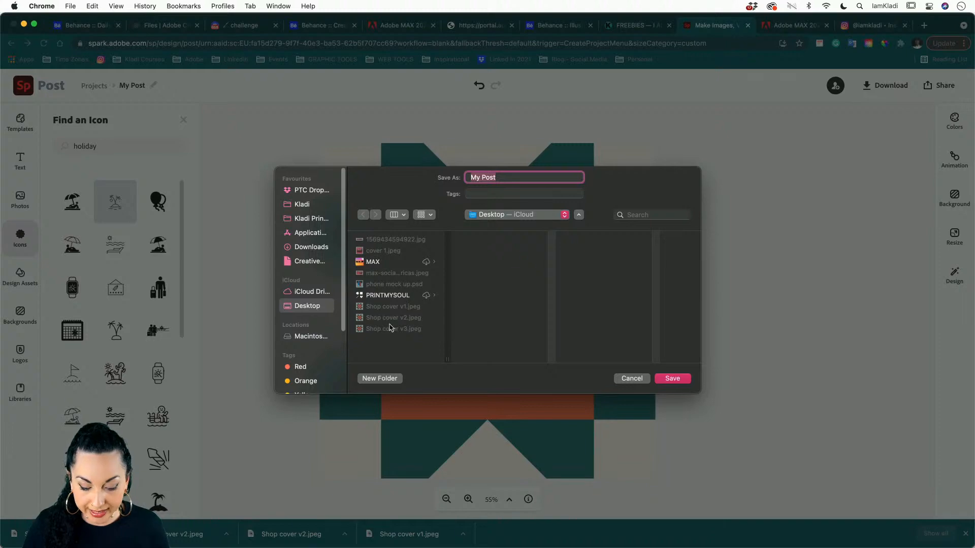
left_click(398, 316)
left_click(391, 329)
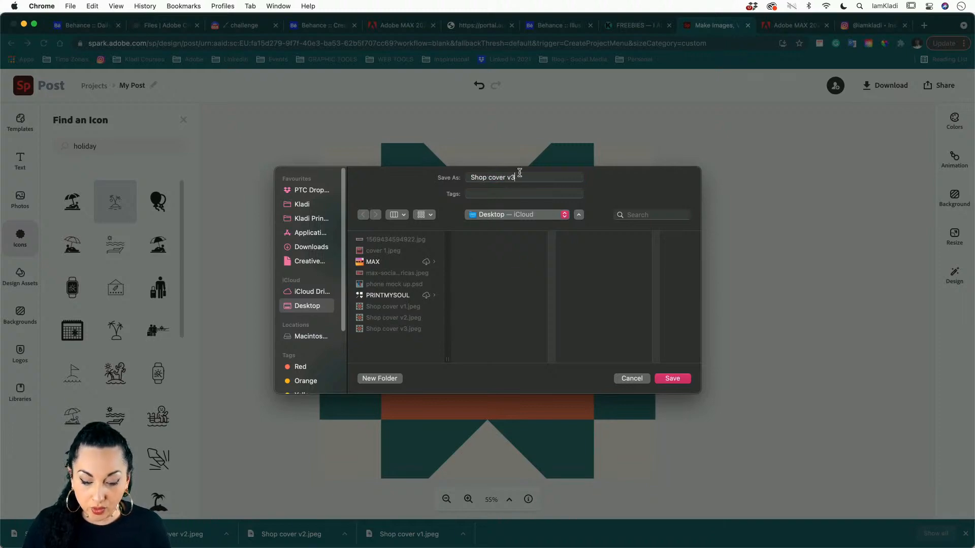
left_click(519, 175)
key("BackSpace")
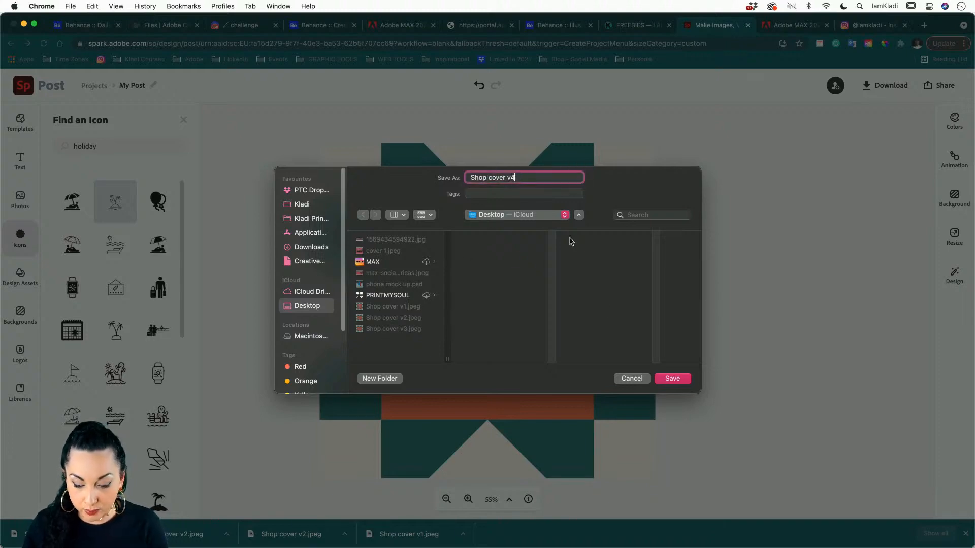
left_click(678, 378)
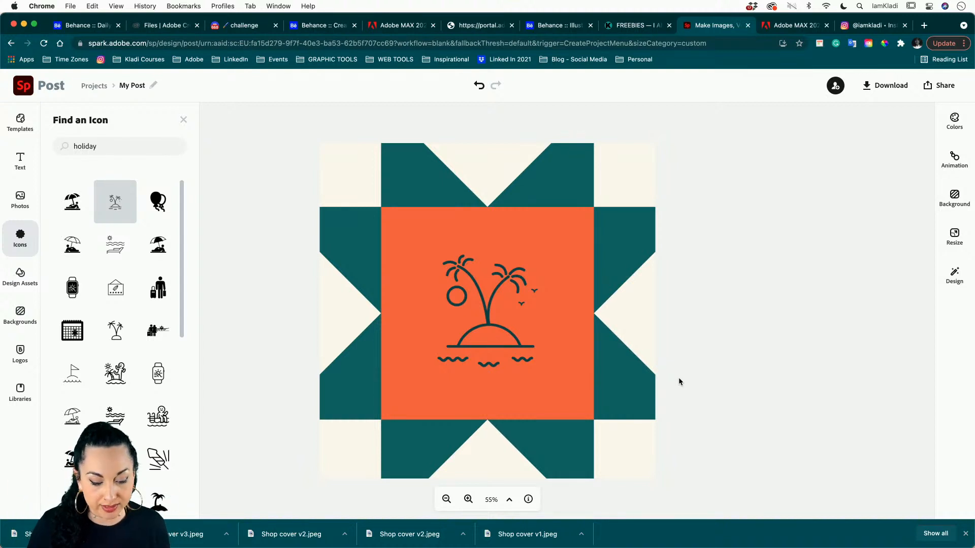
Try removing the background of the quilt-pattern image and erasing part of the cutout, and discard the edits
left_click(686, 275)
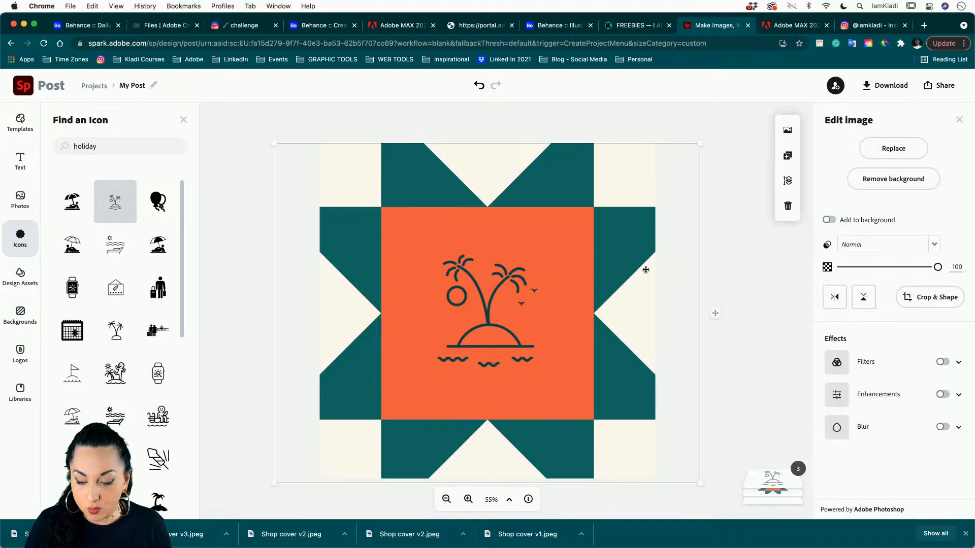
left_click(872, 178)
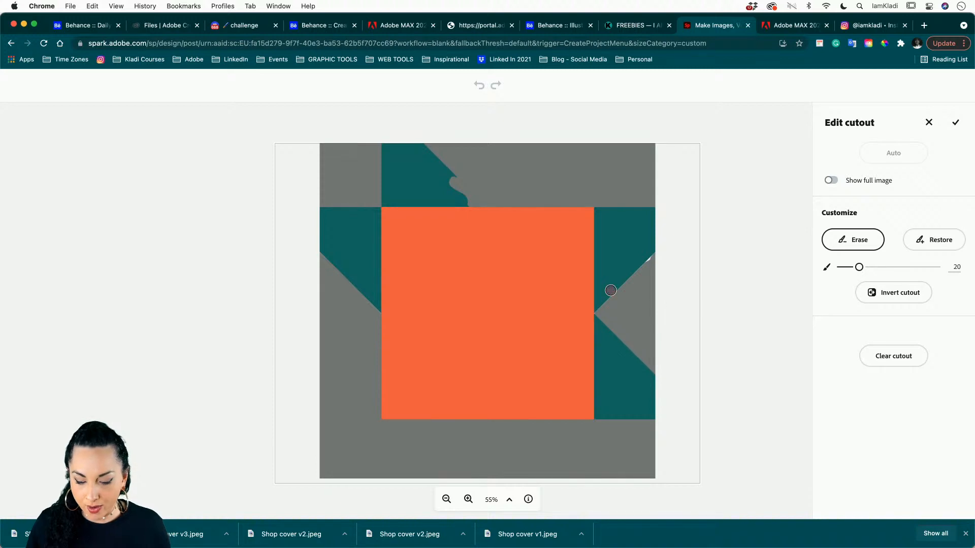
left_click(610, 291)
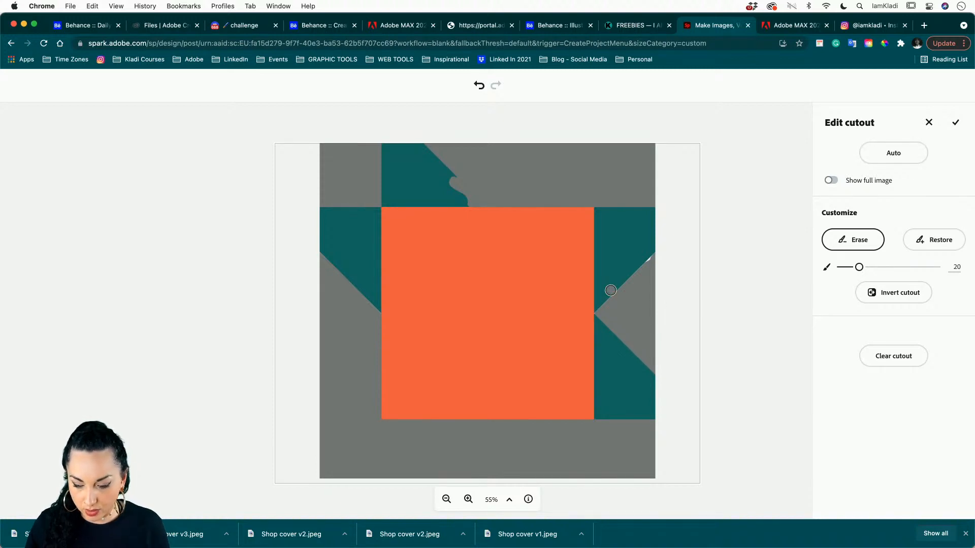
left_click(927, 121)
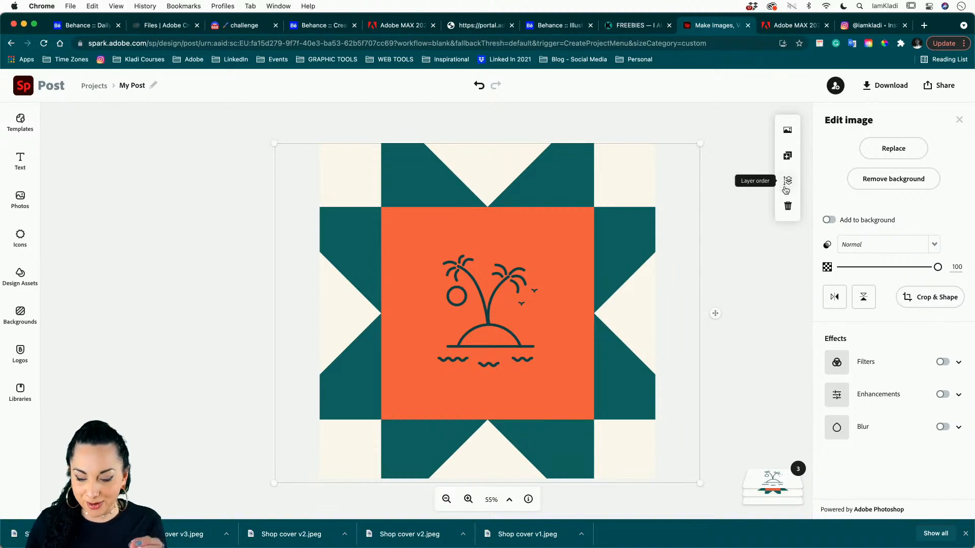
Delete the quilt-pattern image and the palm tree island icon to leave a blank canvas
key("Delete")
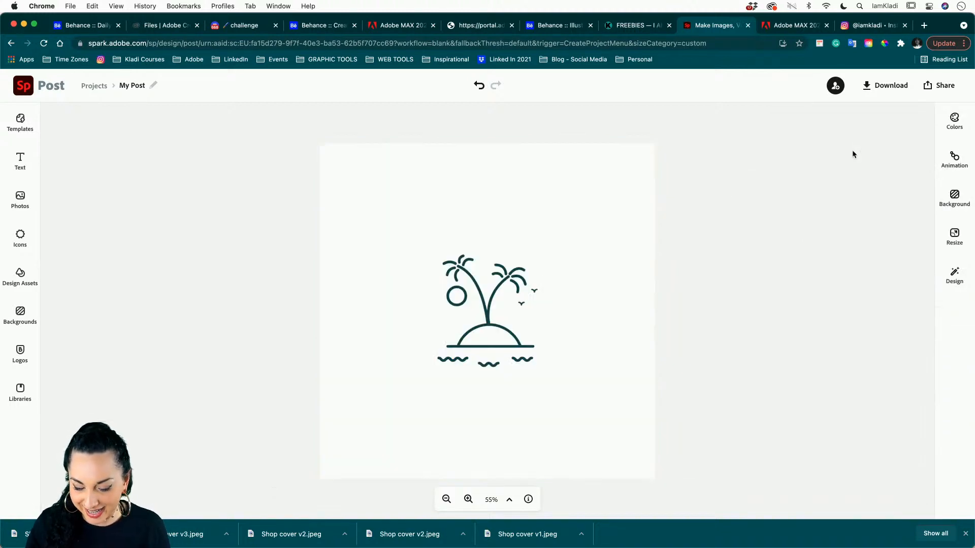
left_click(473, 293)
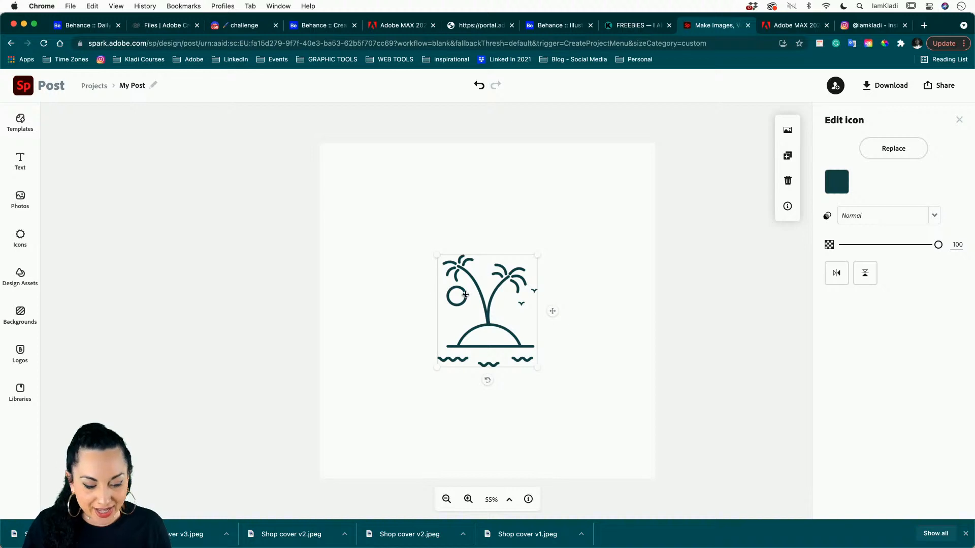
key("Delete")
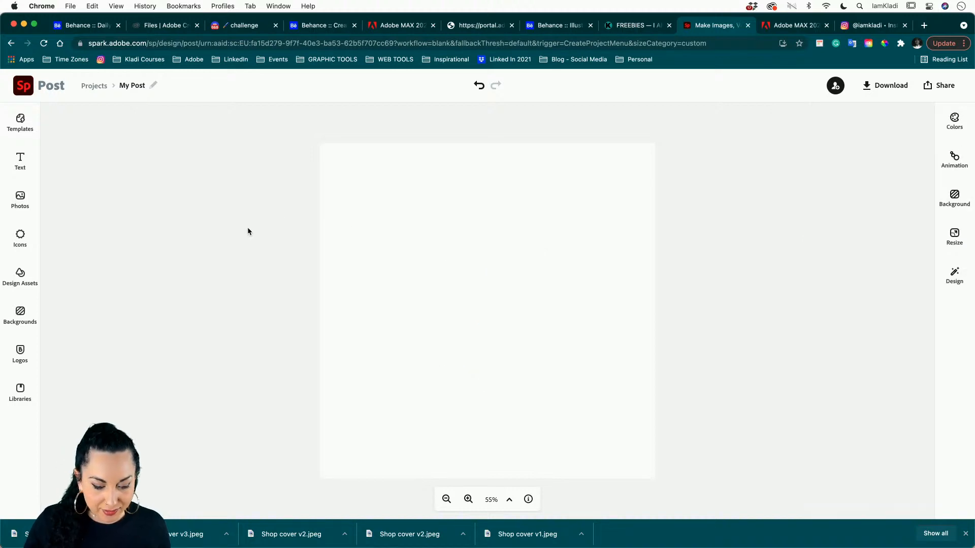
Preview the photo "cover 1.jpeg" from the Desktop and upload it onto the blank canvas
left_click(20, 201)
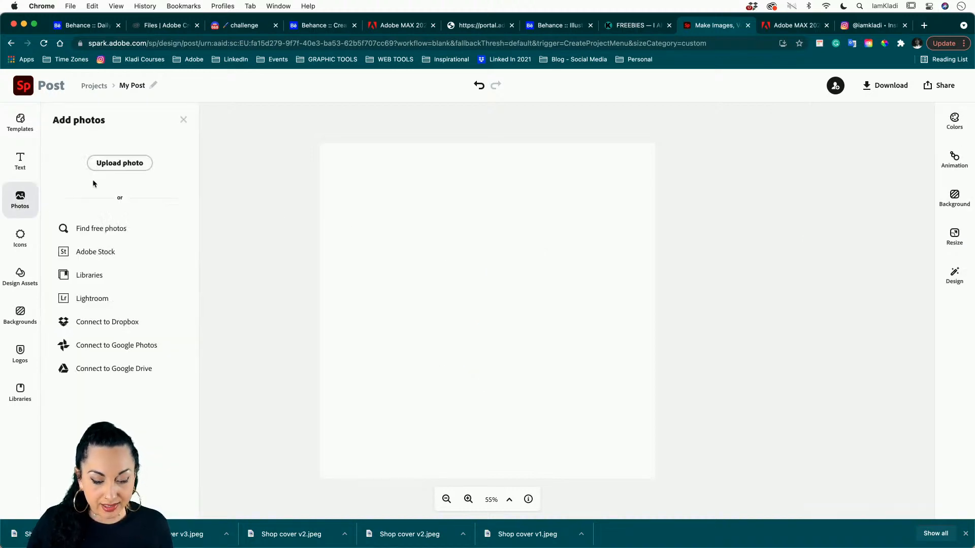
left_click(120, 163)
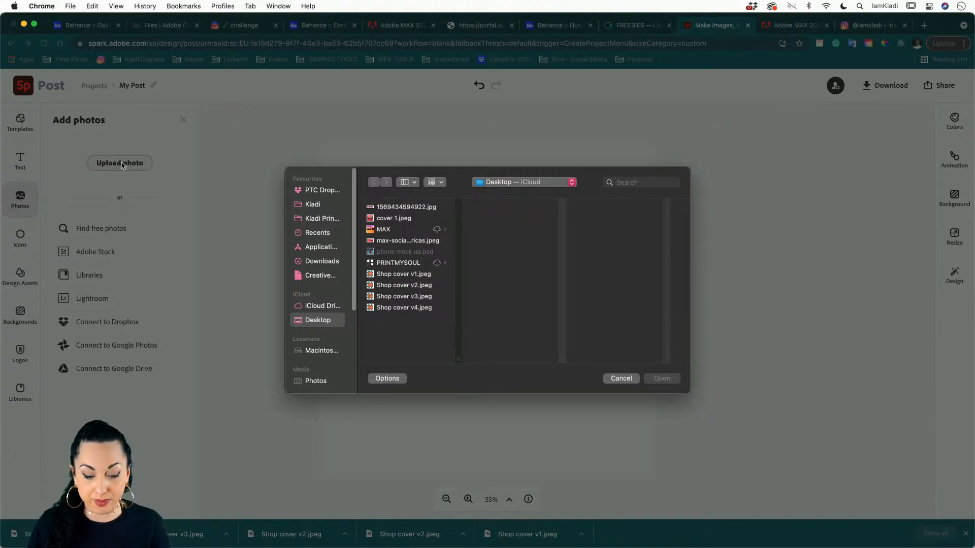
left_click(382, 218)
left_click(382, 207)
left_click(382, 219)
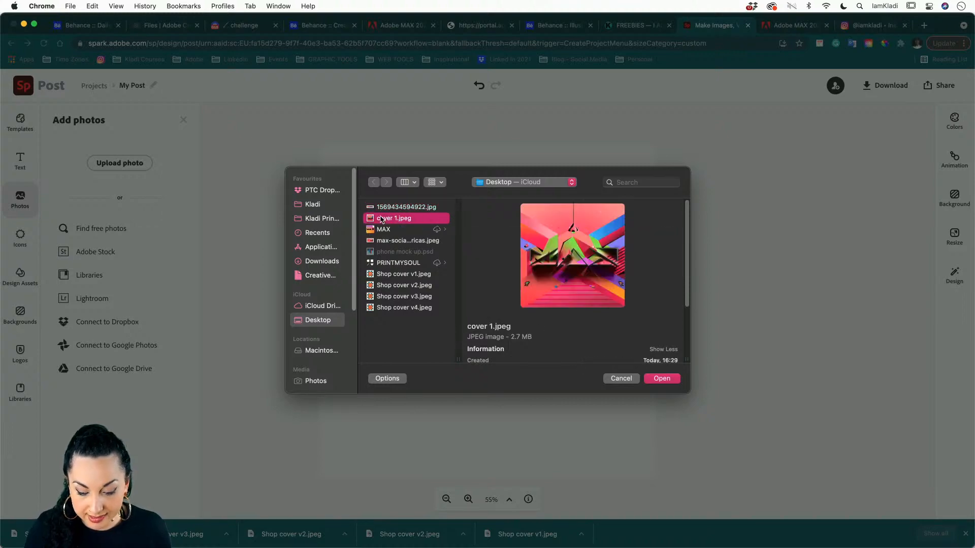
key("space")
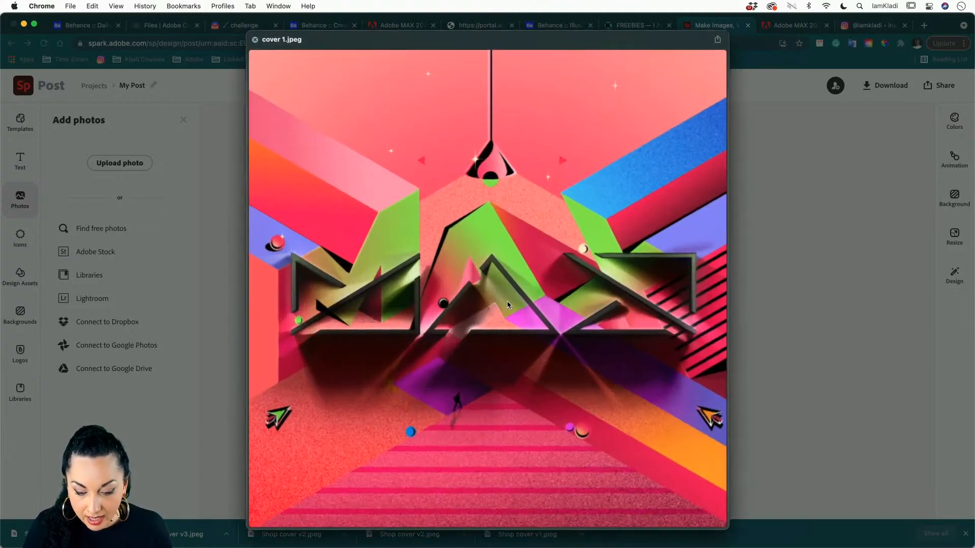
key("space")
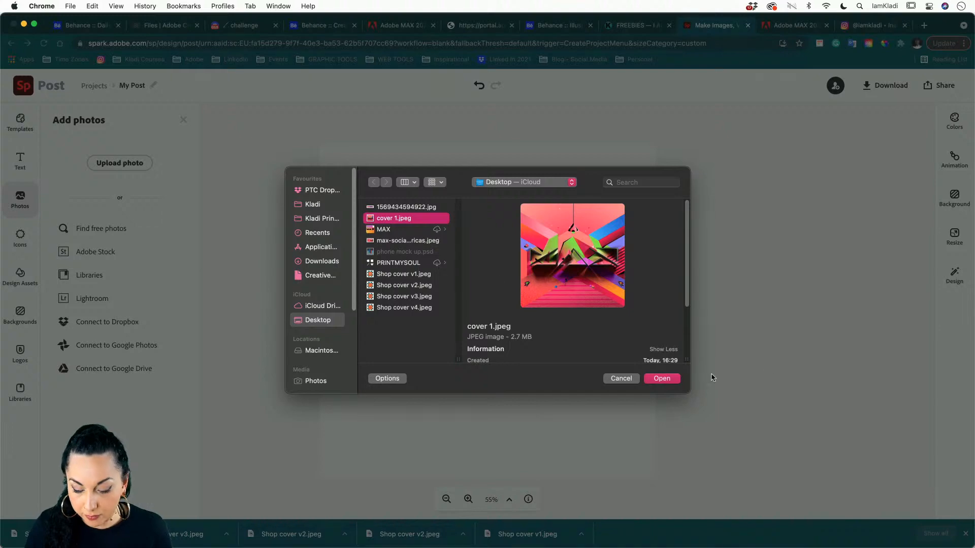
left_click(675, 378)
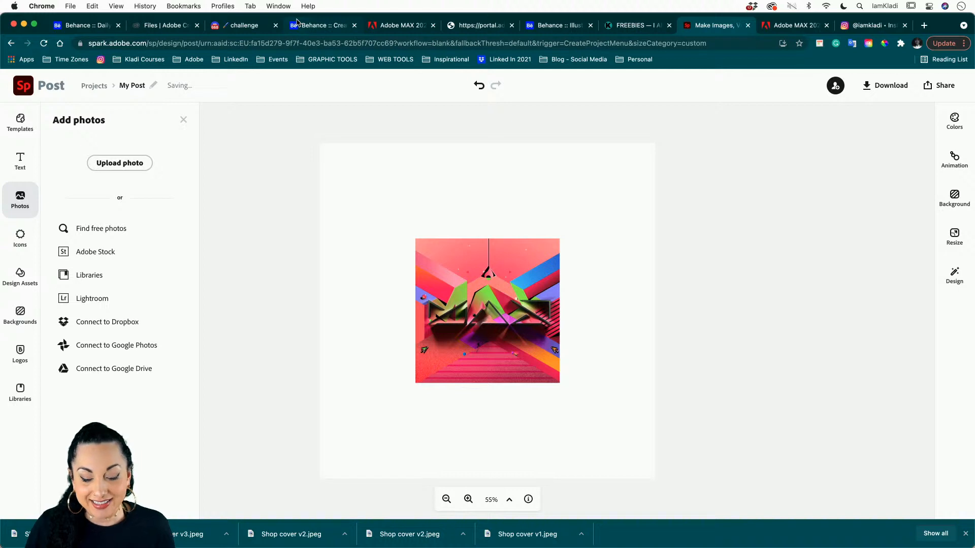
Examine the Adobe MAX website and the speaker's filtered sessions in the Adobe MAX 2021 Catalog
left_click(385, 28)
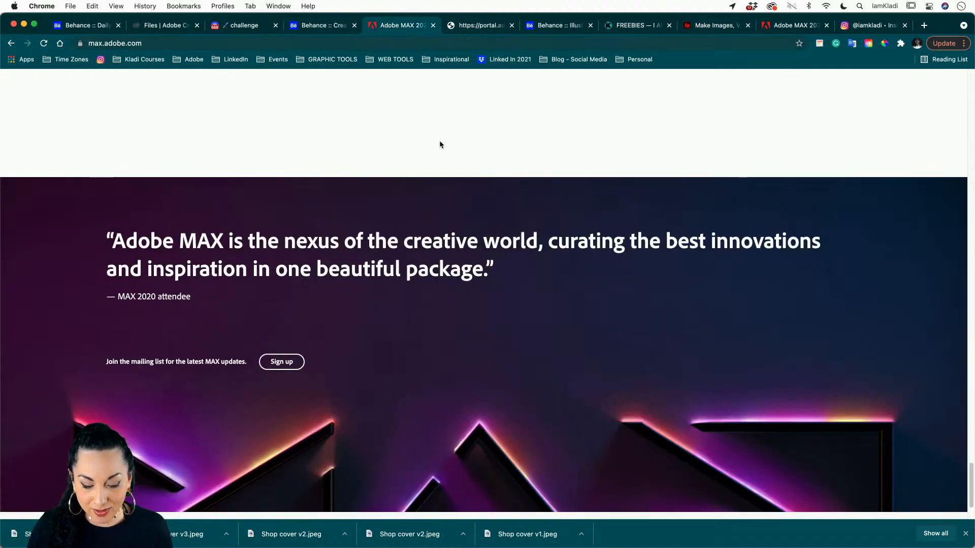
scroll(439, 144, "down", 3)
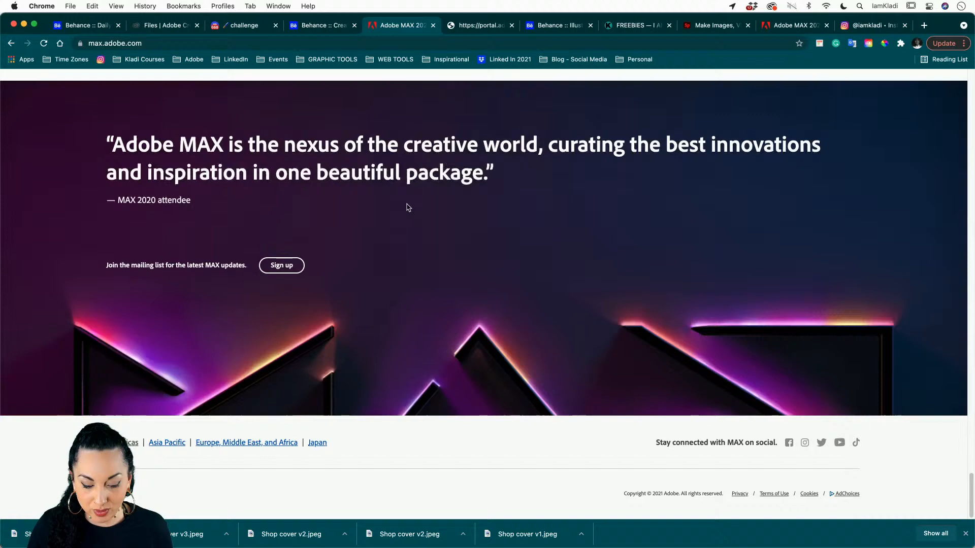
left_click(468, 28)
scroll(408, 265, "down", 5)
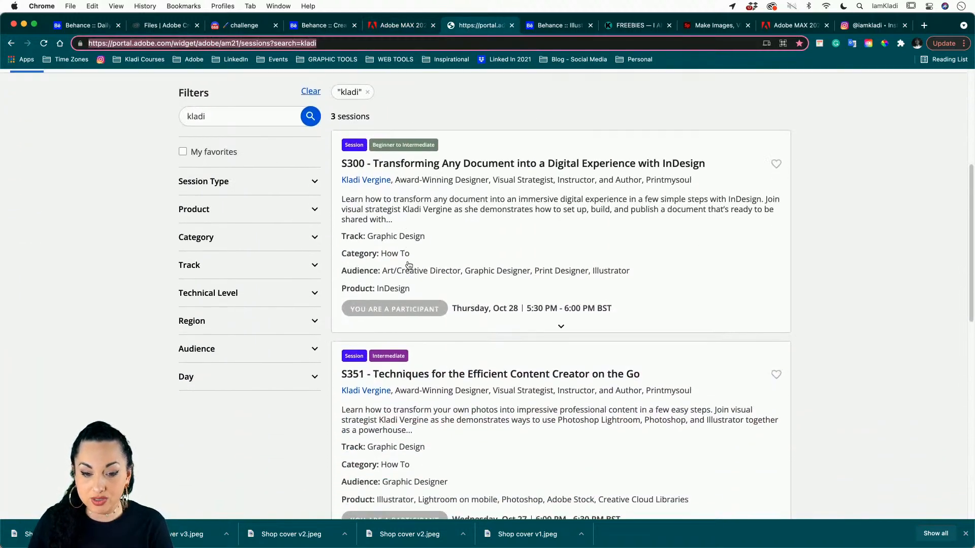
scroll(408, 265, "down", 7)
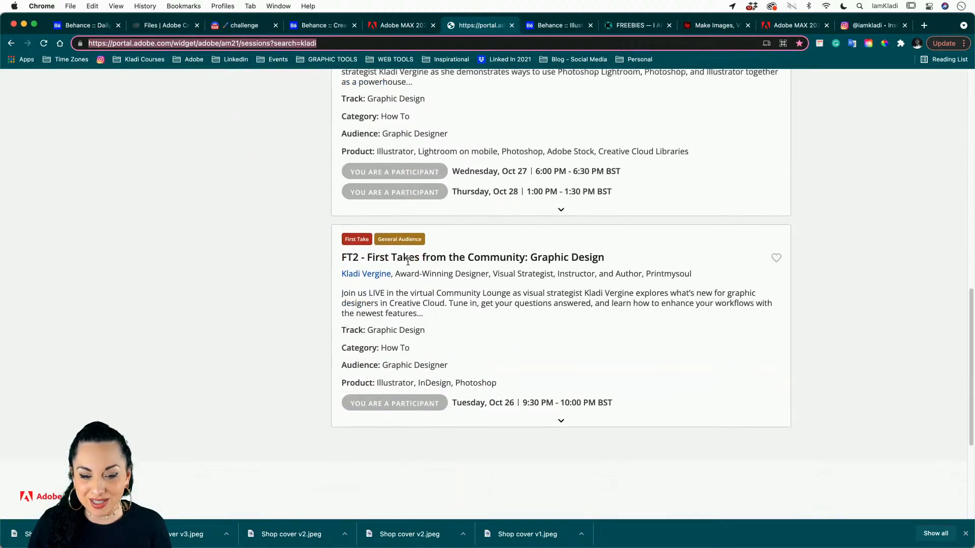
scroll(407, 261, "down", 2)
scroll(408, 262, "up", 12)
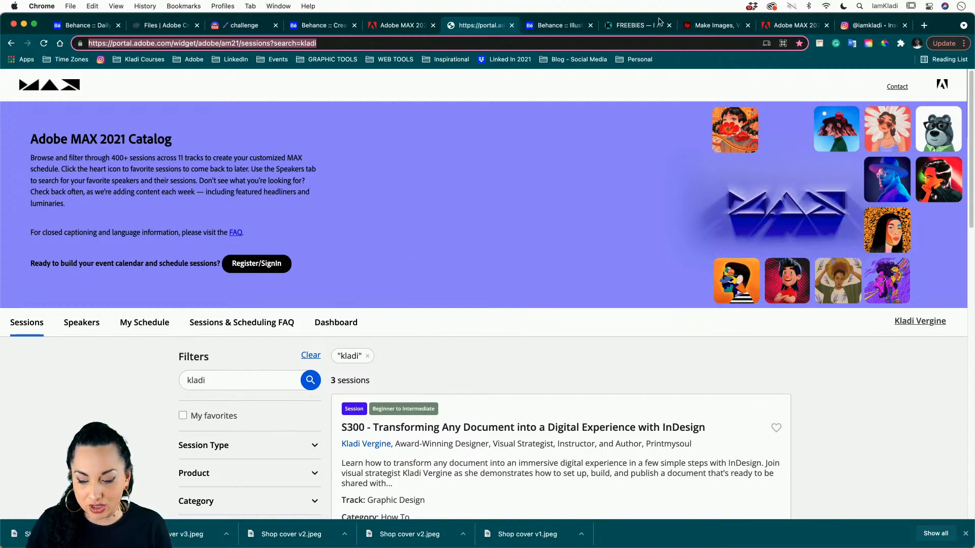
Switch back to the Spark Post project and enlarge the uploaded MAX image to cover the whole canvas
left_click(704, 28)
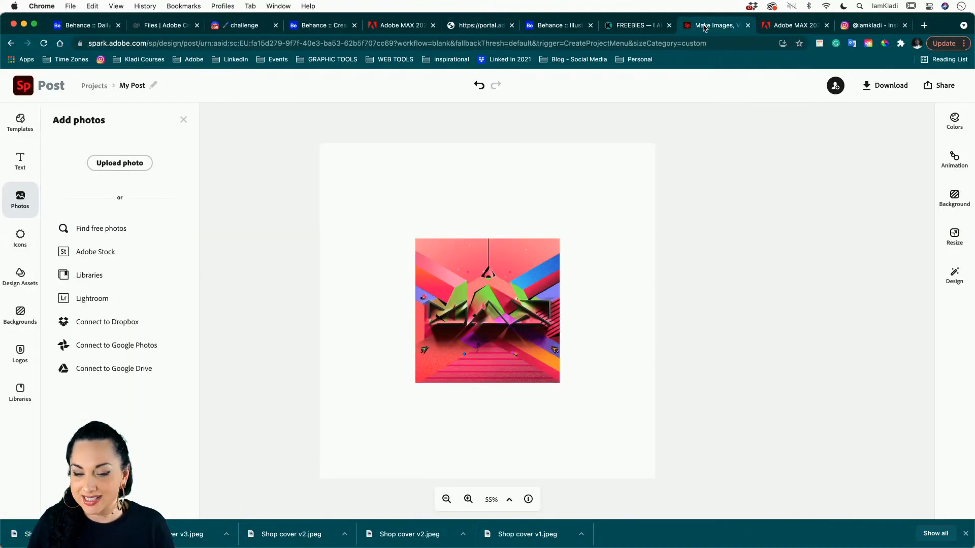
left_click(472, 313)
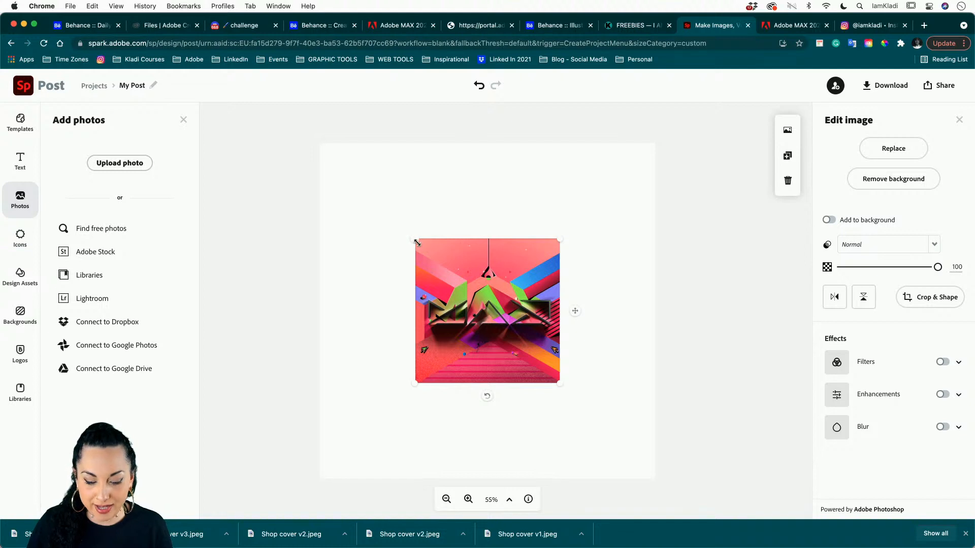
left_click_drag(416, 240, 325, 132)
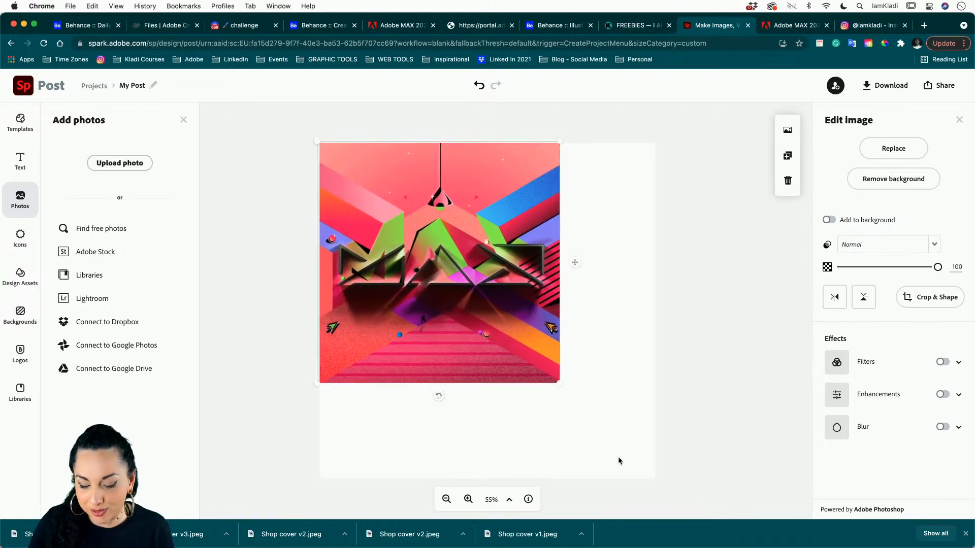
left_click_drag(559, 383, 659, 474)
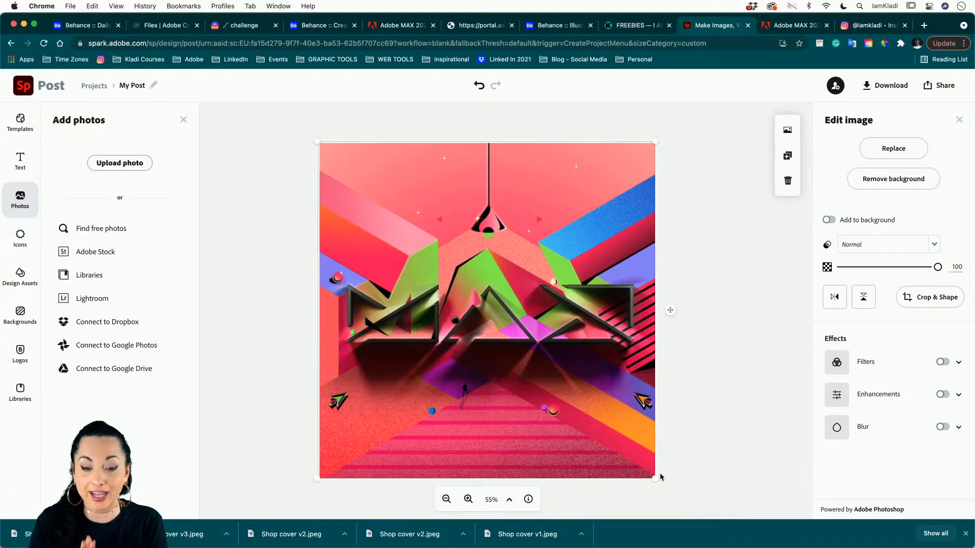
left_click(712, 435)
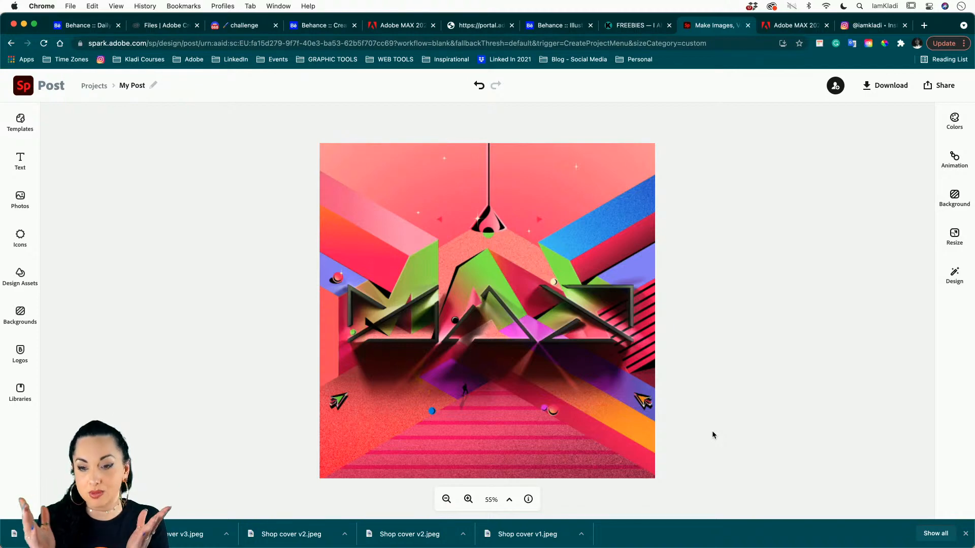
left_click(876, 88)
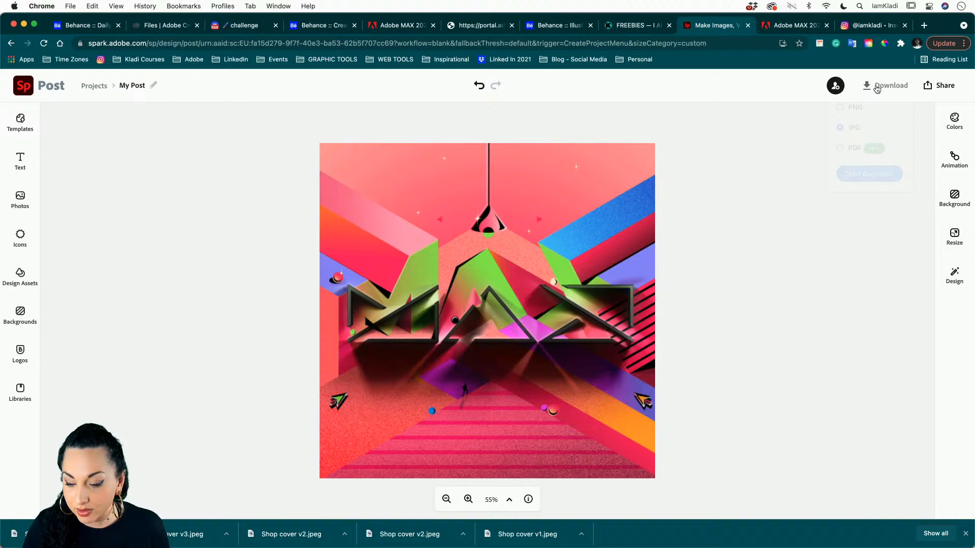
left_click(863, 177)
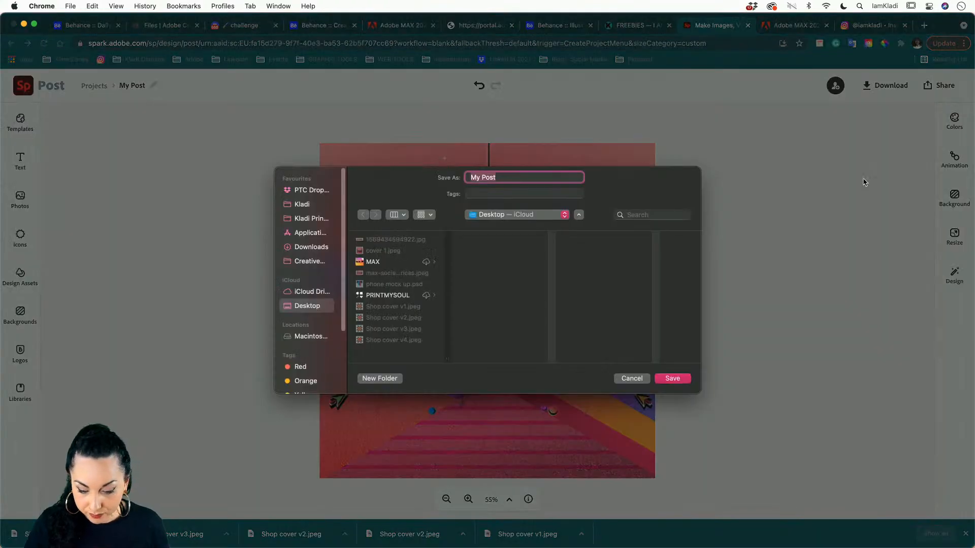
left_click(385, 251)
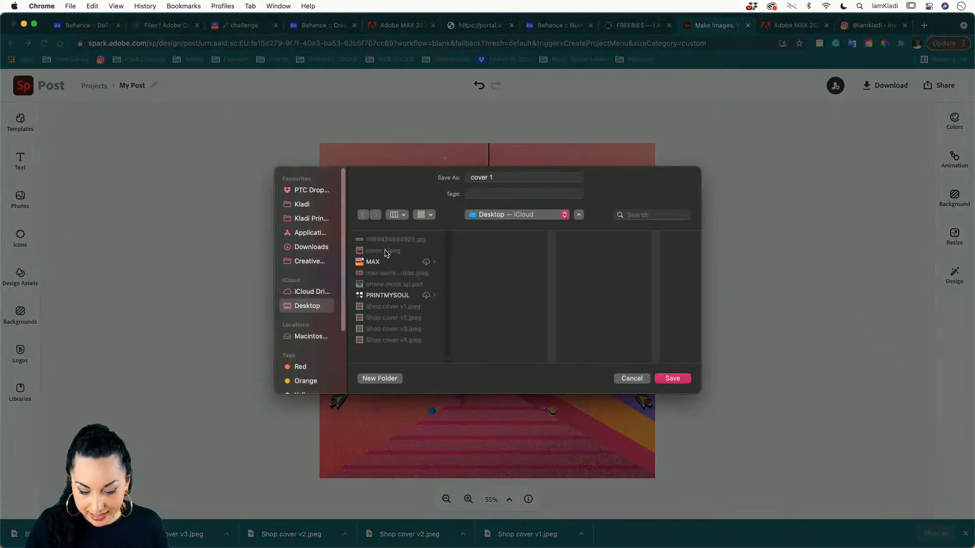
left_click(671, 380)
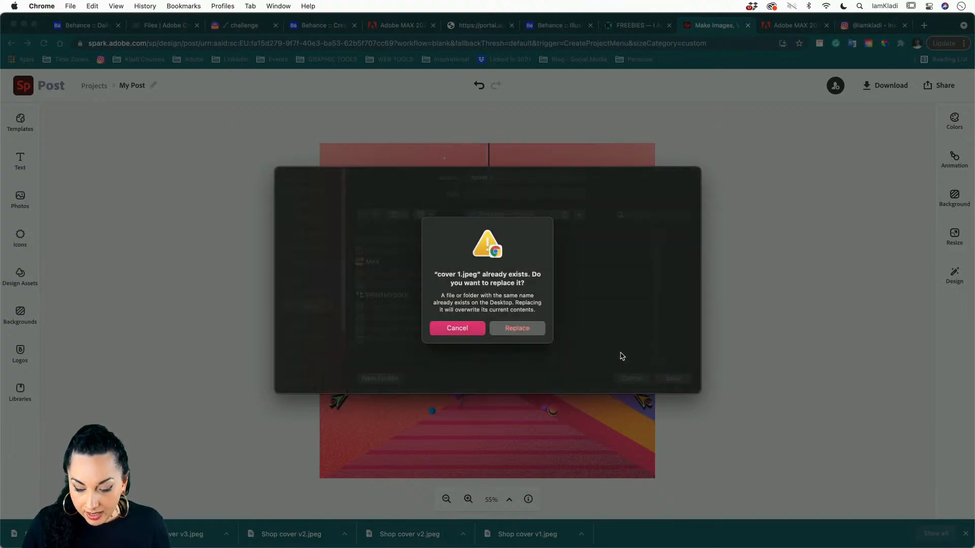
left_click(445, 327)
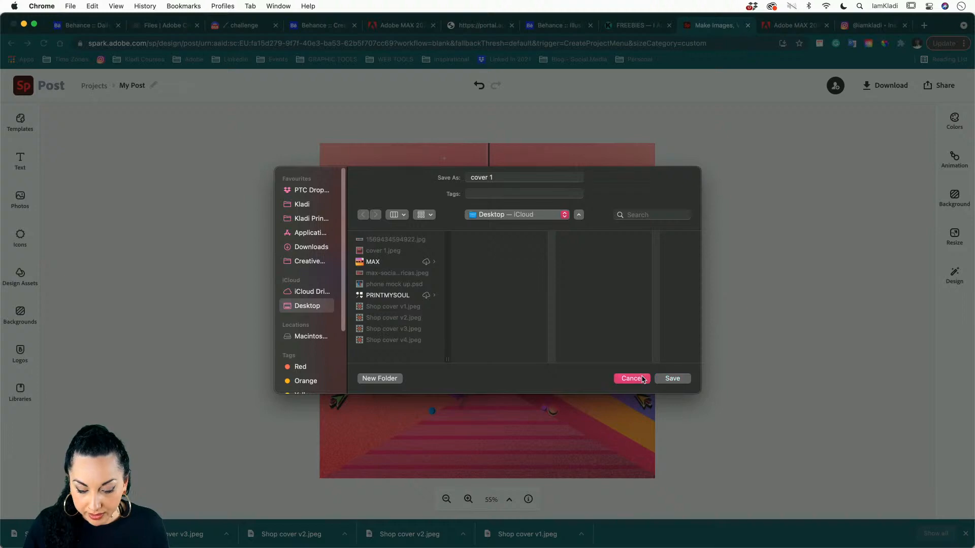
left_click(632, 379)
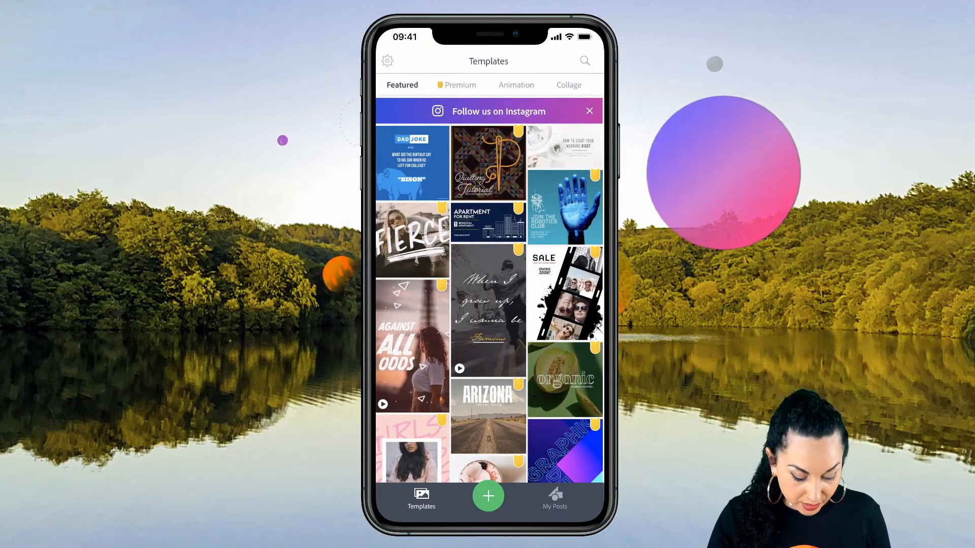
Open the MAX artwork from My Posts in the Spark Post mobile app and save its image to the phone
left_click(555, 498)
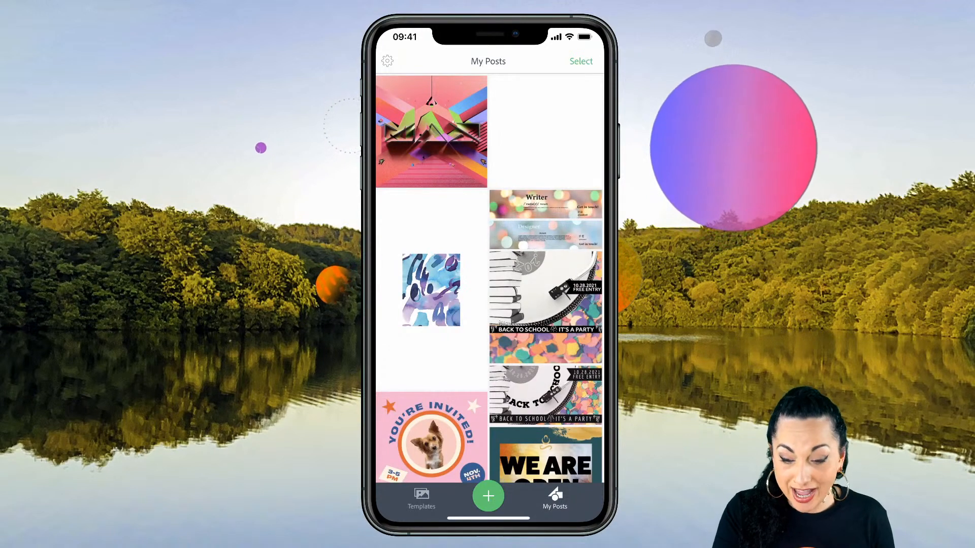
left_click(431, 131)
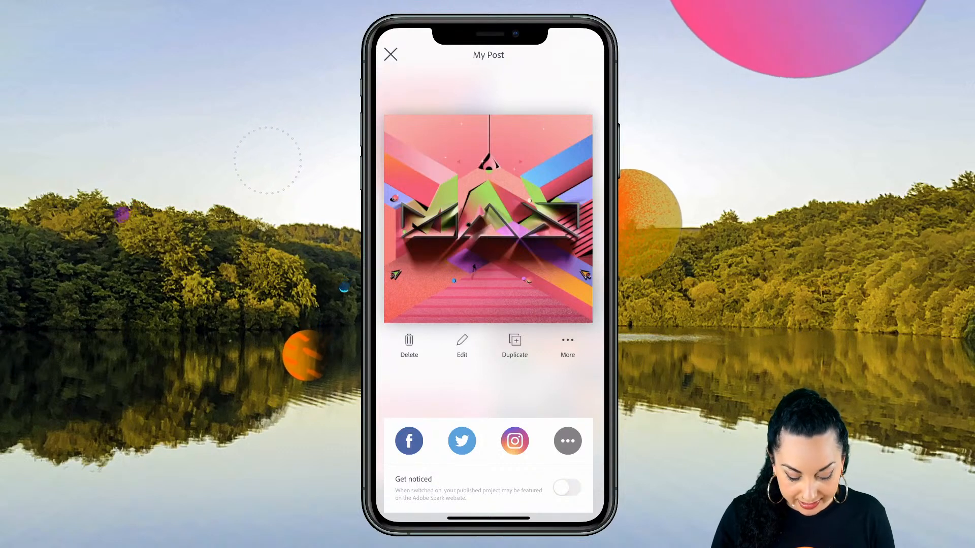
left_click(567, 440)
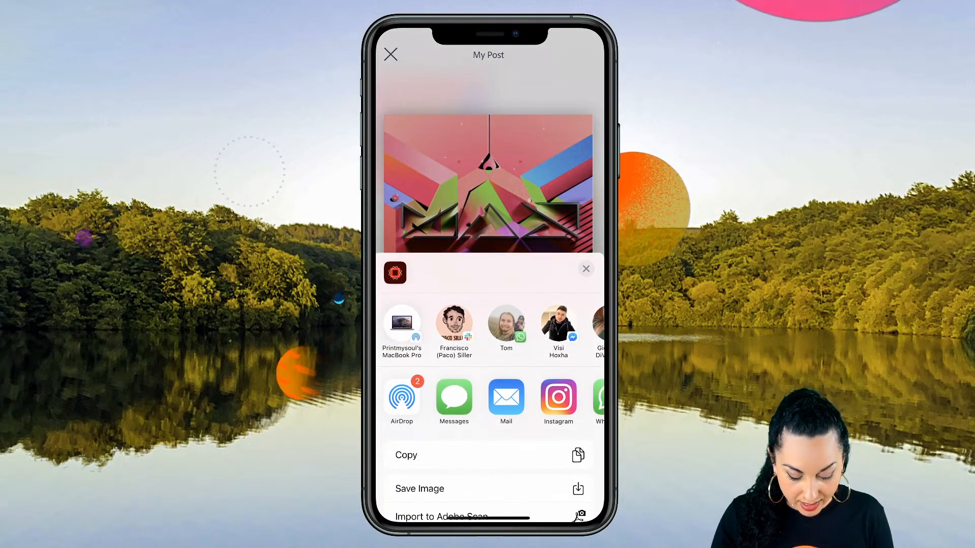
left_click(419, 488)
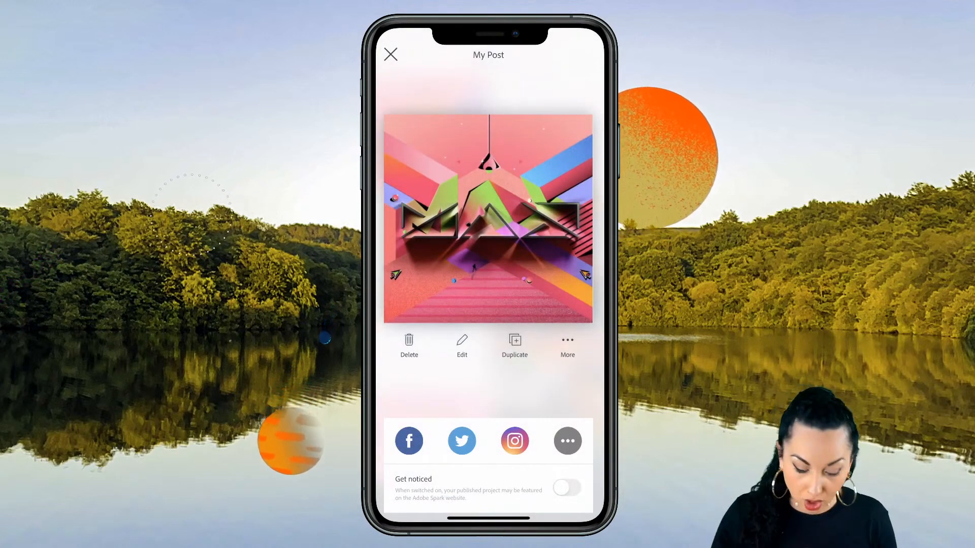
Switch to Instagram on the phone and start a new story highlight from the profile page
left_click_drag(488, 517, 488, 376)
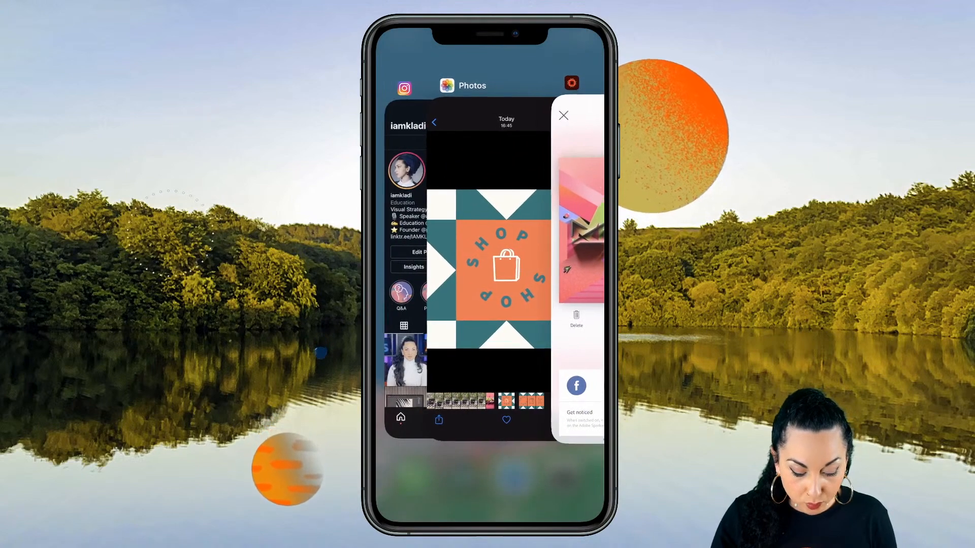
left_click(405, 264)
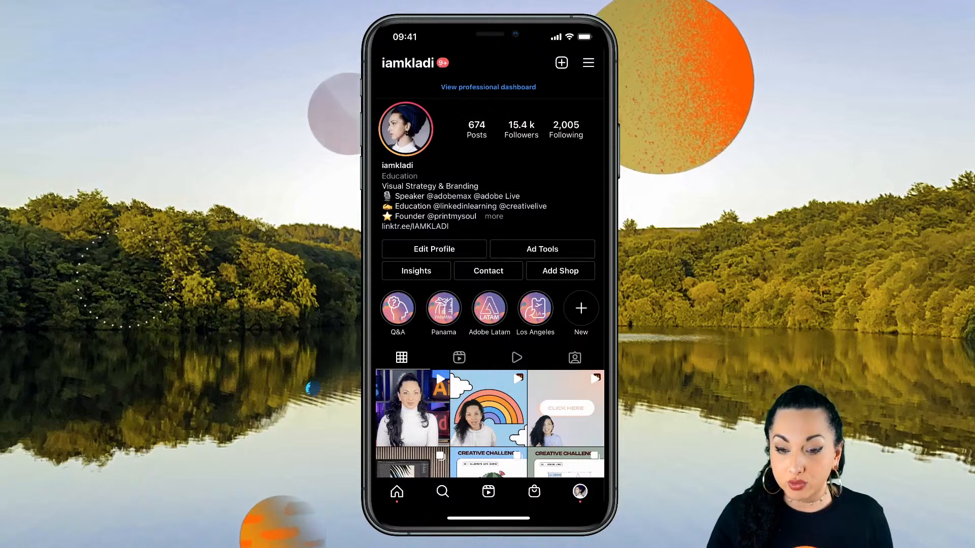
mouse_move(457, 308)
left_mouse_down()
mouse_move(510, 308)
mouse_move(447, 308)
left_mouse_up()
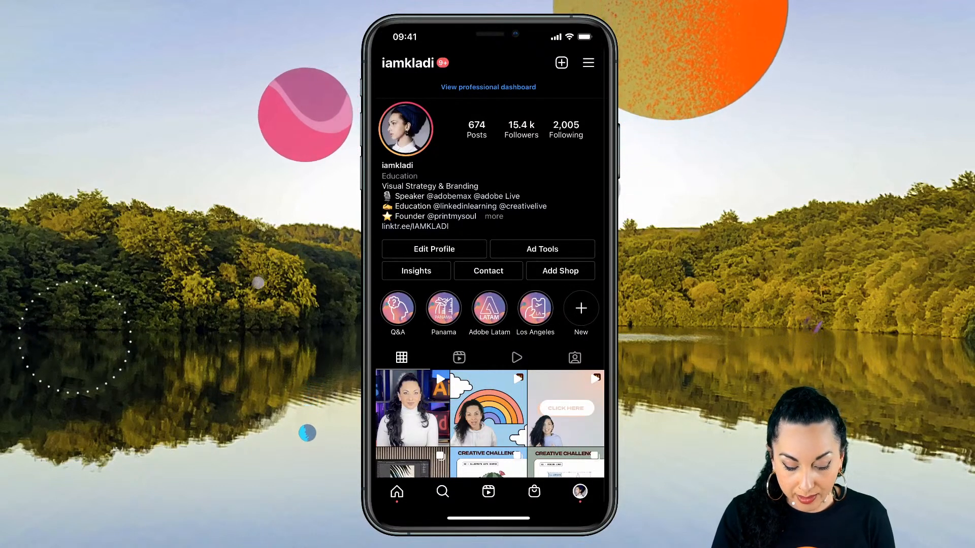
left_click(581, 308)
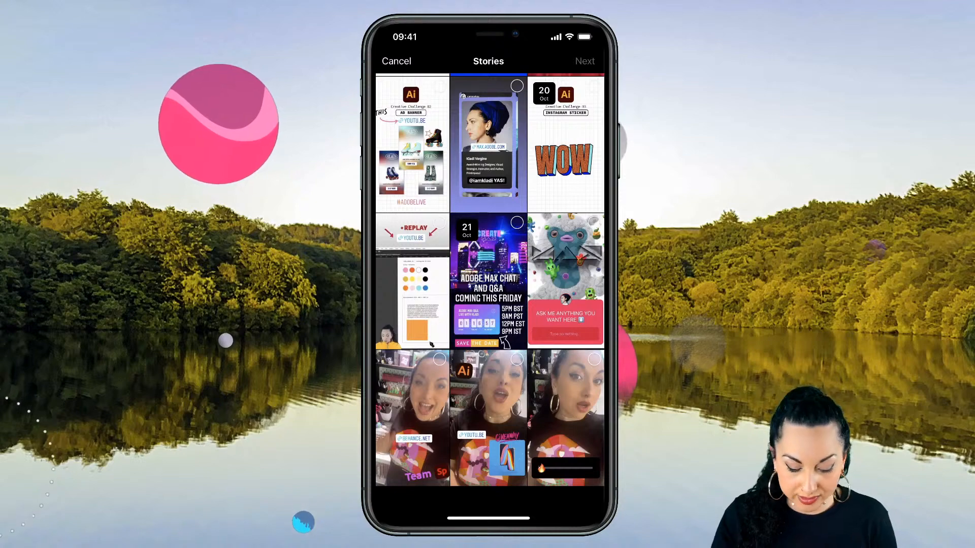
Select the first four archived stories from 15 Oct for the new highlight
scroll(490, 299, "up", 5)
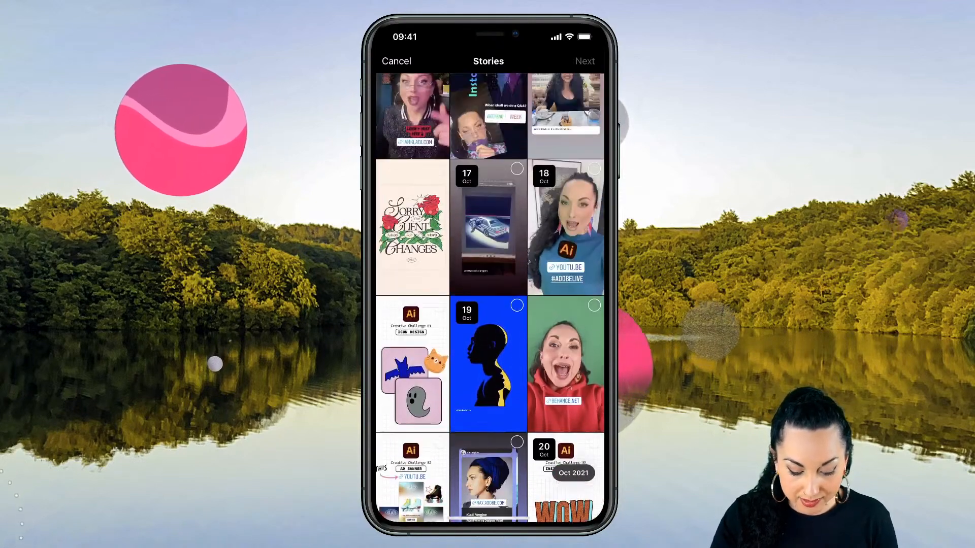
scroll(489, 299, "up", 5)
left_click(412, 210)
left_click(489, 210)
left_click(566, 211)
left_click(412, 348)
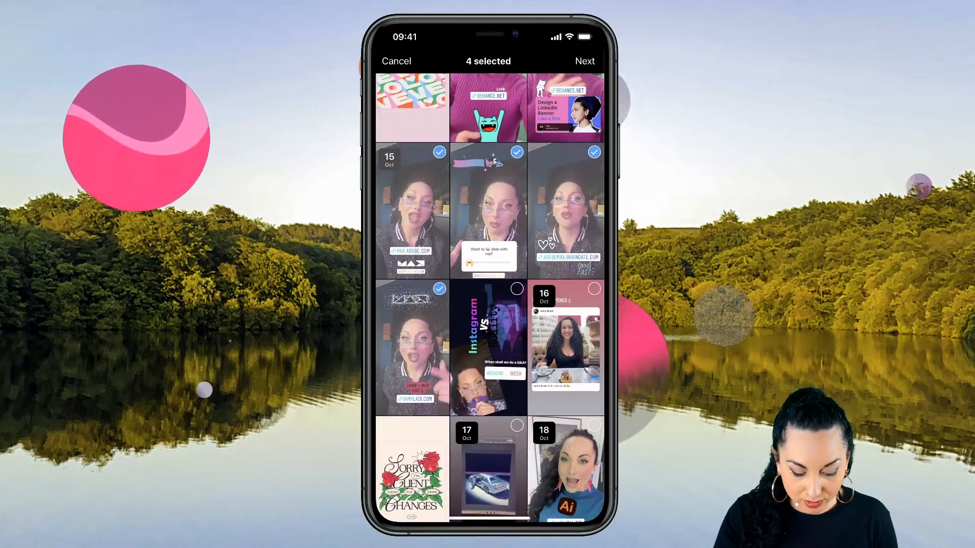
scroll(490, 299, "up", 2)
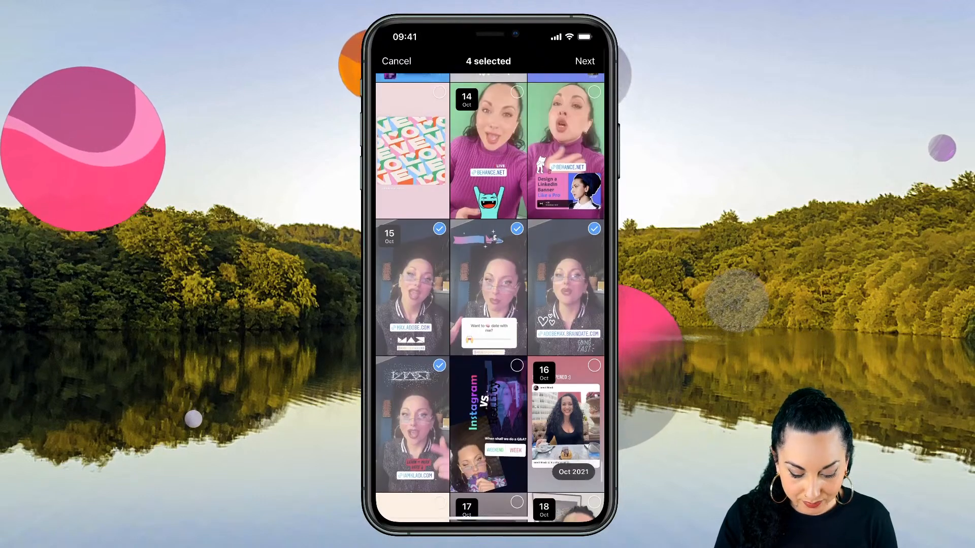
Proceed to the highlight's title page and open the photo library for choosing a custom cover
left_click(585, 61)
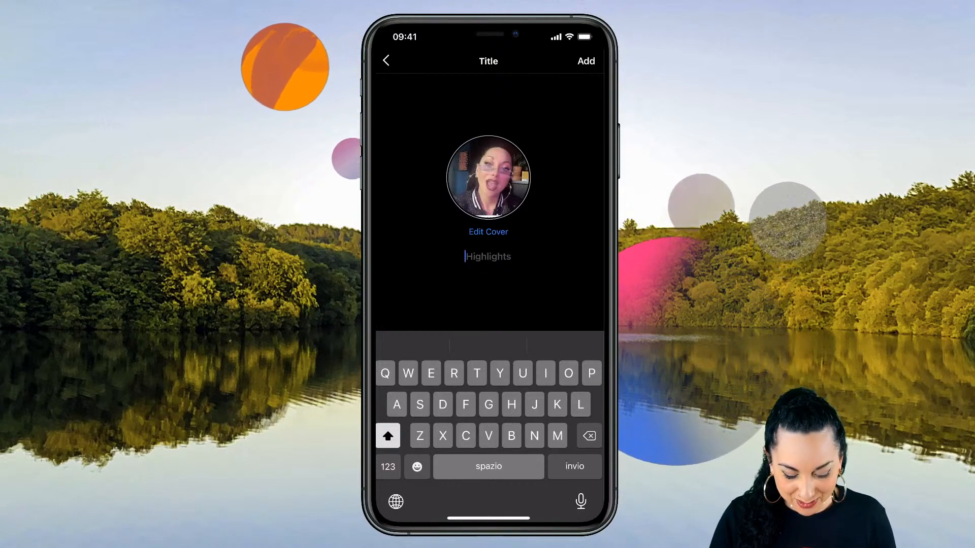
left_click(488, 232)
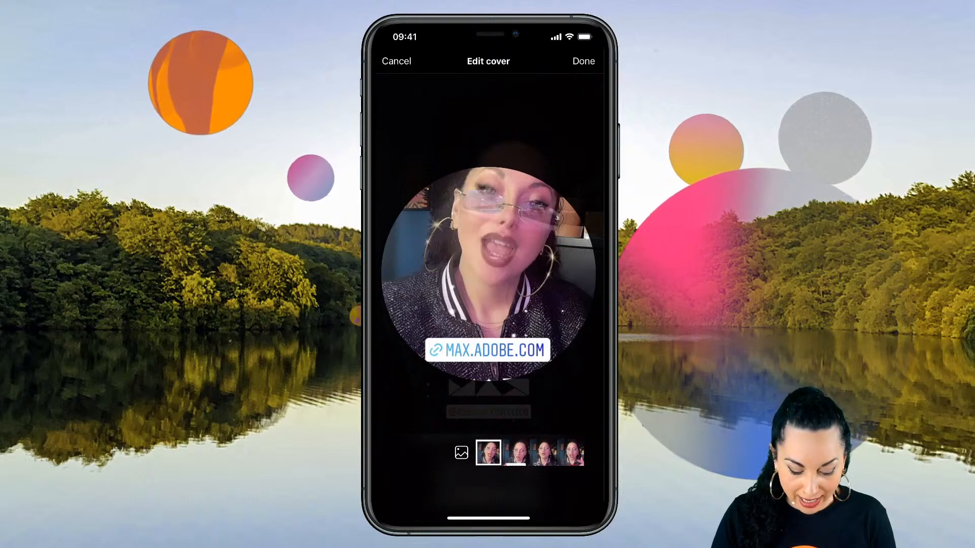
left_click(461, 453)
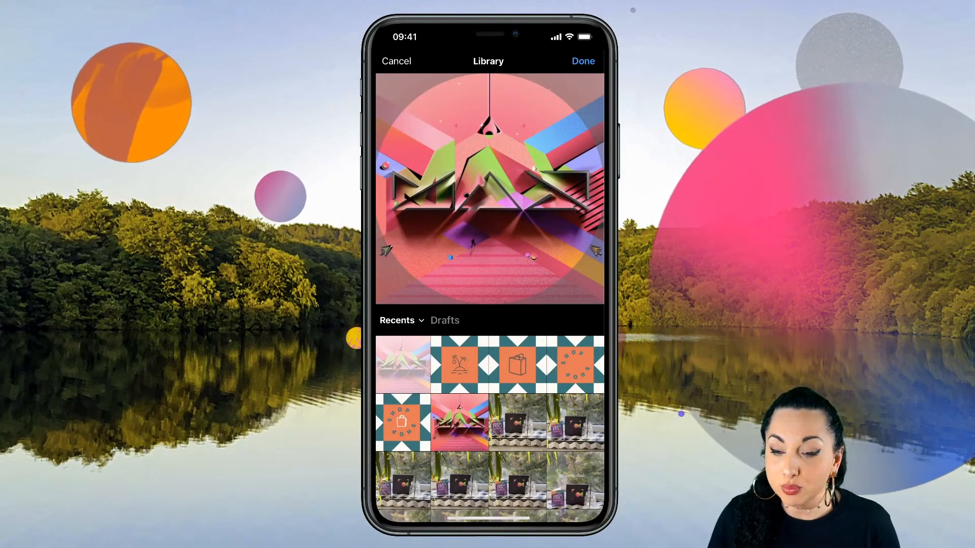
Try the palm island, bag and circular SHOP quilt images as the highlight cover, and adjust the SHOP image's framing in the circle
left_click(459, 365)
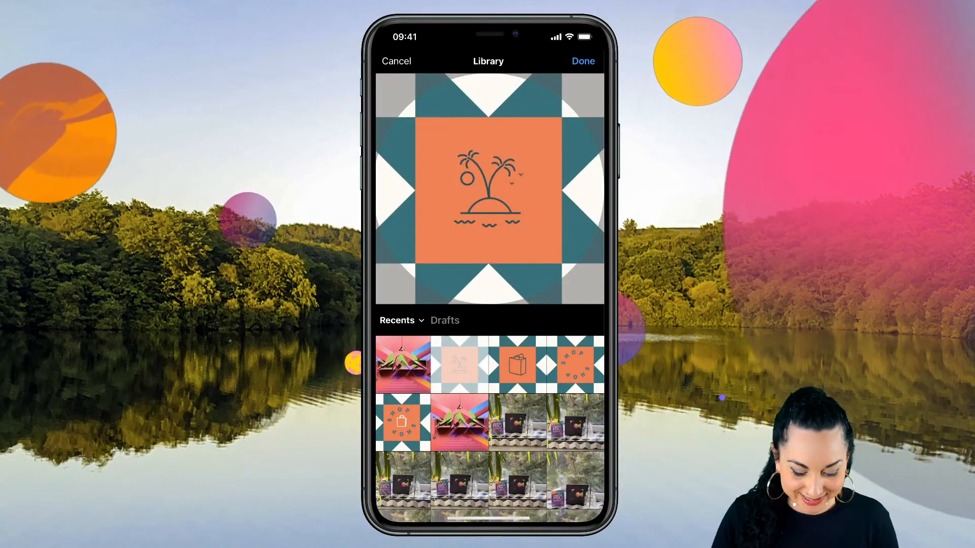
left_click(517, 365)
left_click(575, 365)
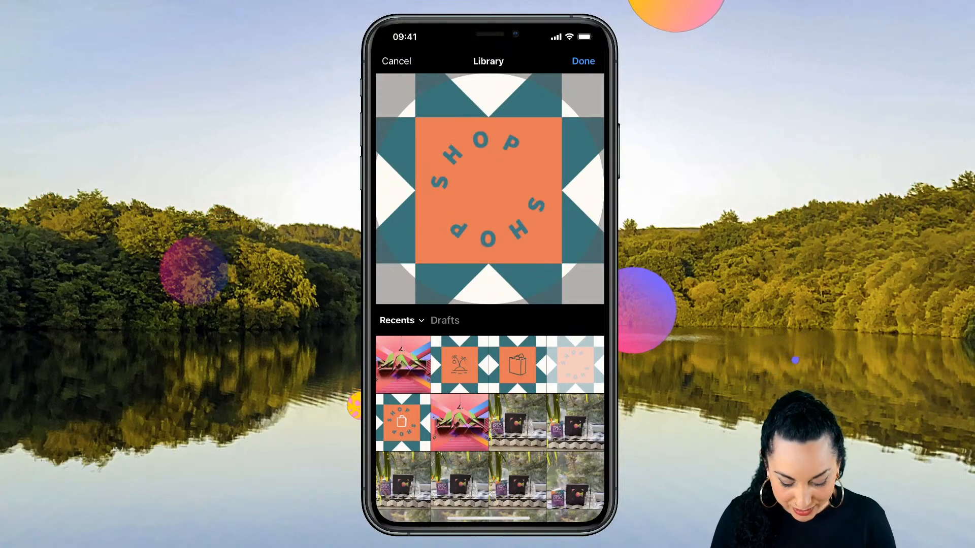
left_click(582, 61)
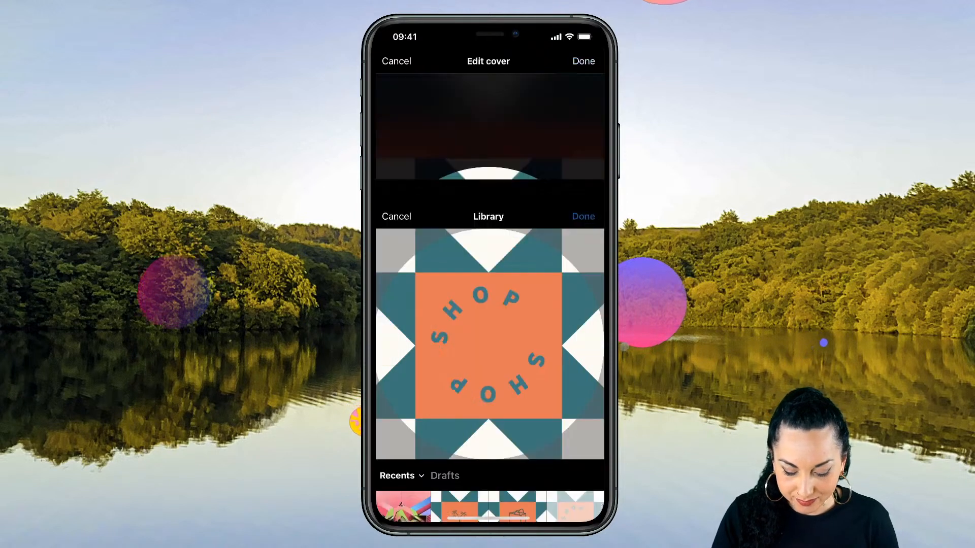
scroll(488, 274, "down", 3)
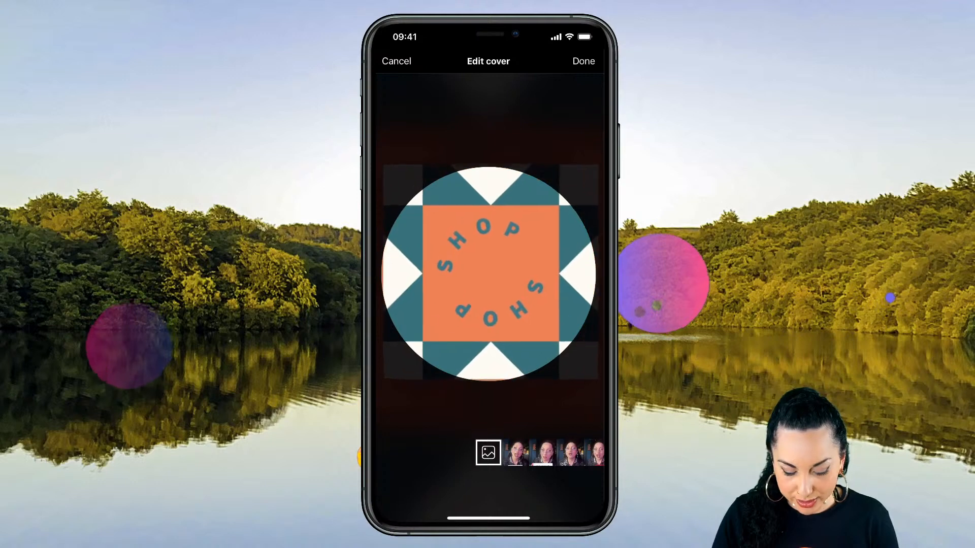
scroll(489, 274, "up", 2)
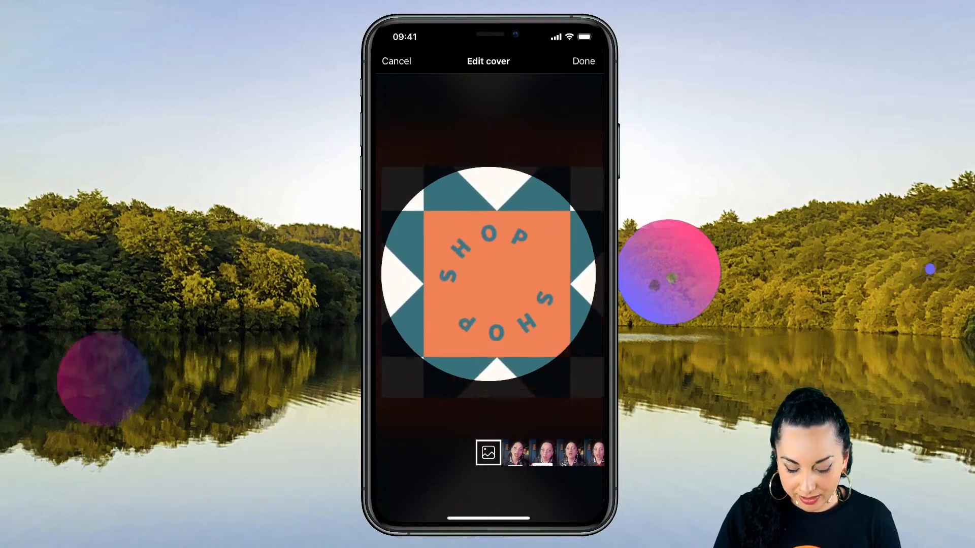
mouse_move(489, 274)
left_mouse_down()
mouse_move(476, 274)
mouse_move(490, 283)
mouse_move(490, 273)
left_mouse_up()
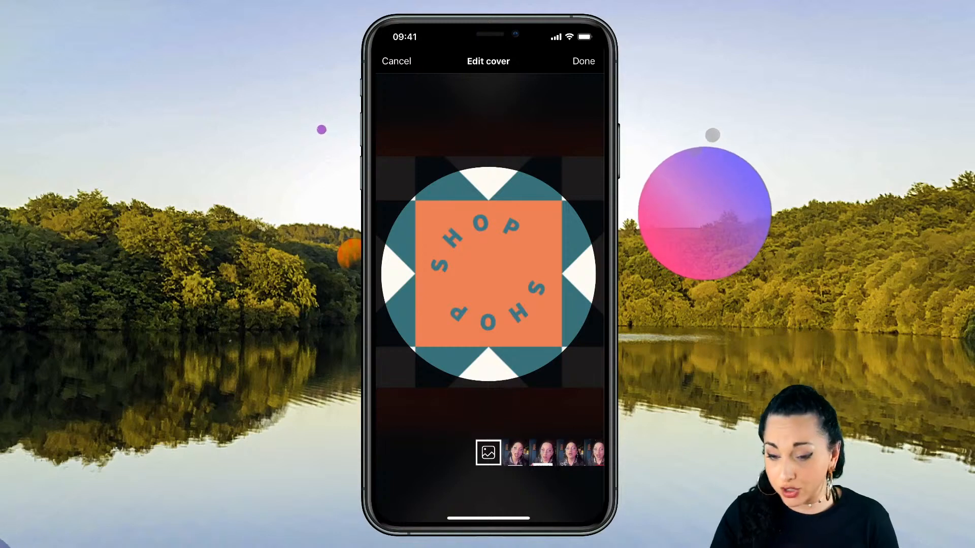
Replace the highlight's cover image with the pink MAX artwork from the photo library
left_click(488, 453)
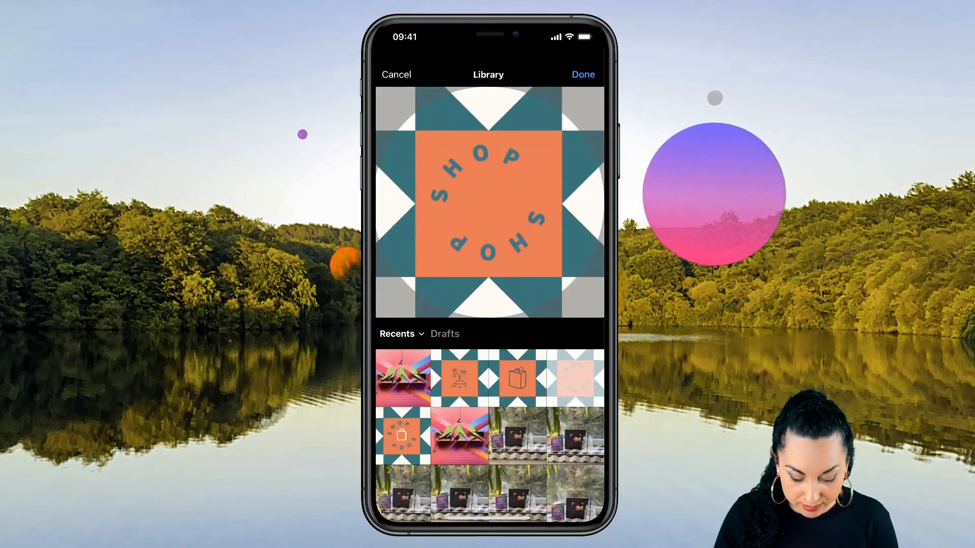
left_click(402, 365)
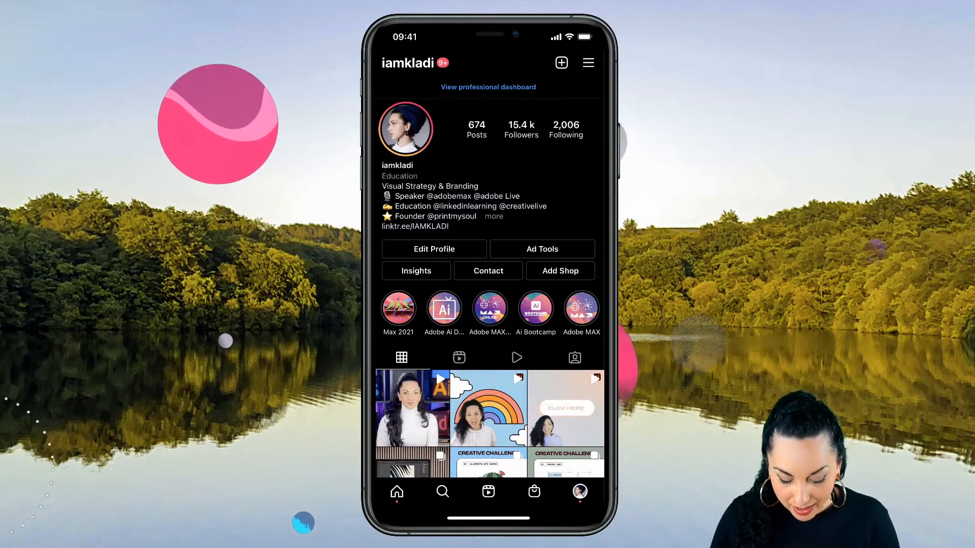
Switch back to the Spark Post mobile app and close the MAX post to return to My Posts
left_click_drag(488, 517, 488, 376)
left_click_drag(436, 305, 549, 305)
left_click(489, 274)
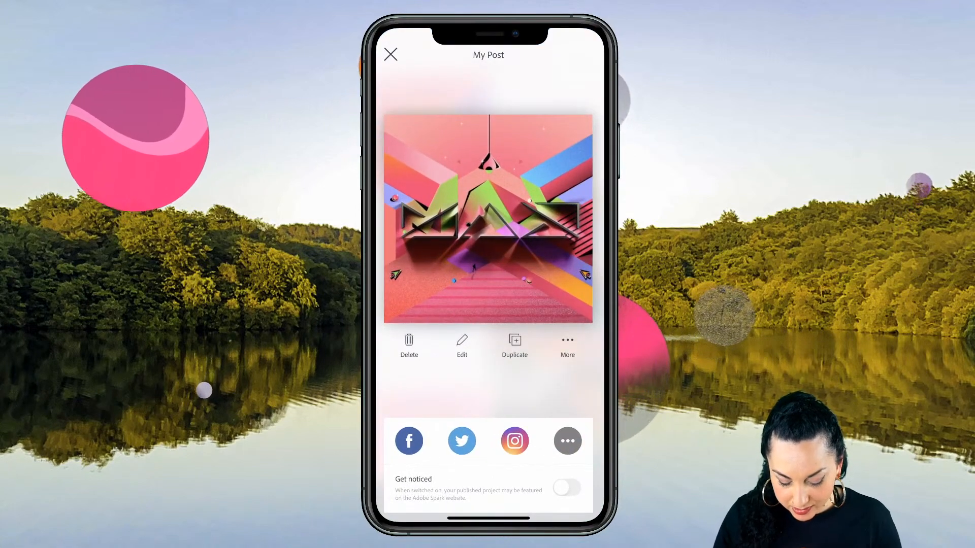
left_click(391, 54)
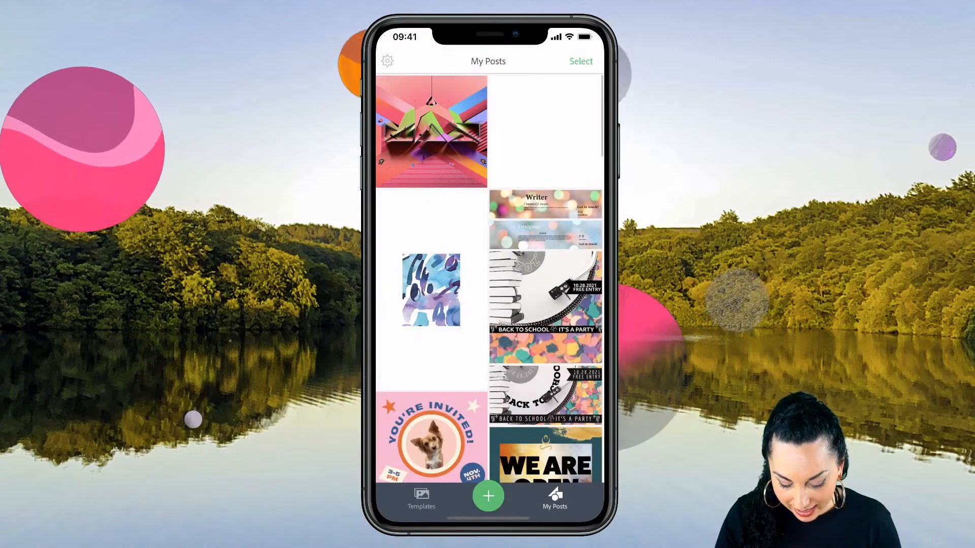
left_click(489, 496)
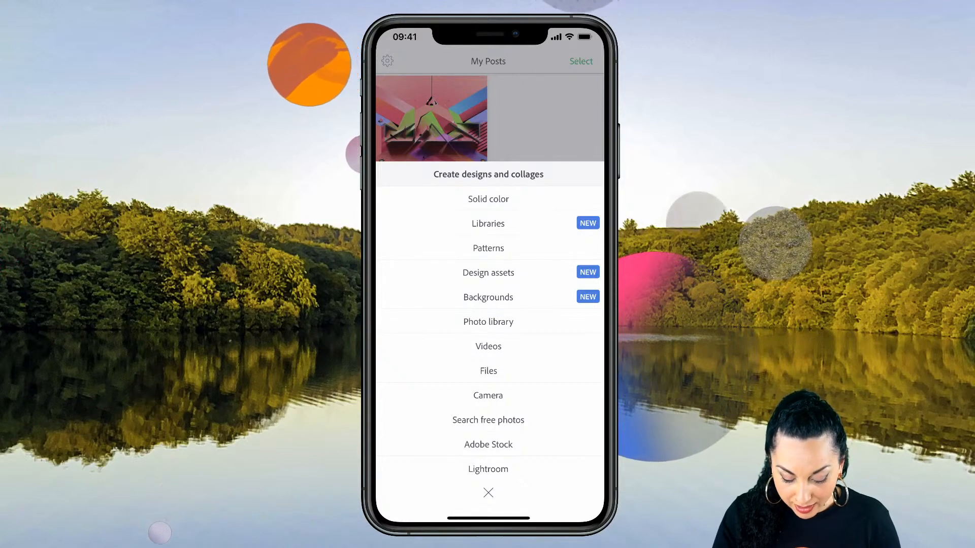
left_click(488, 199)
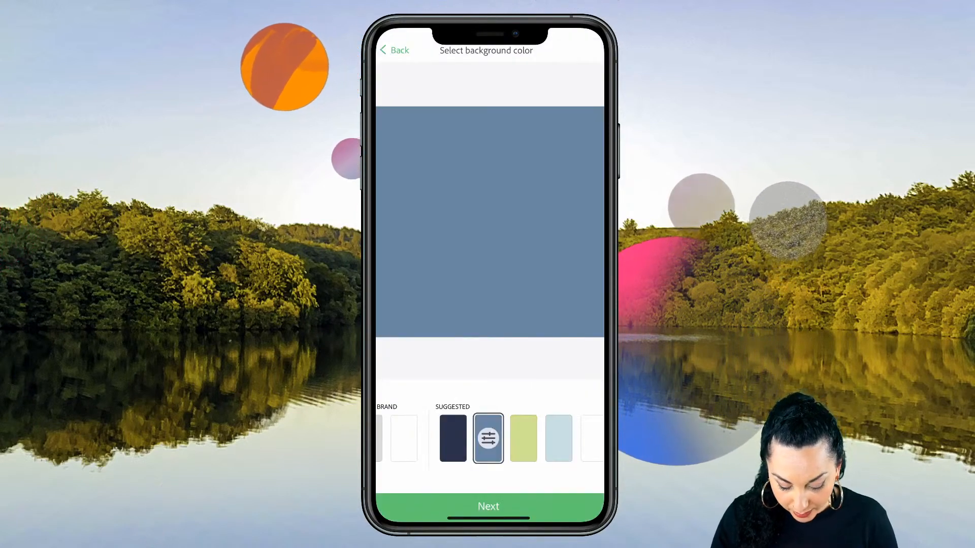
left_click(395, 51)
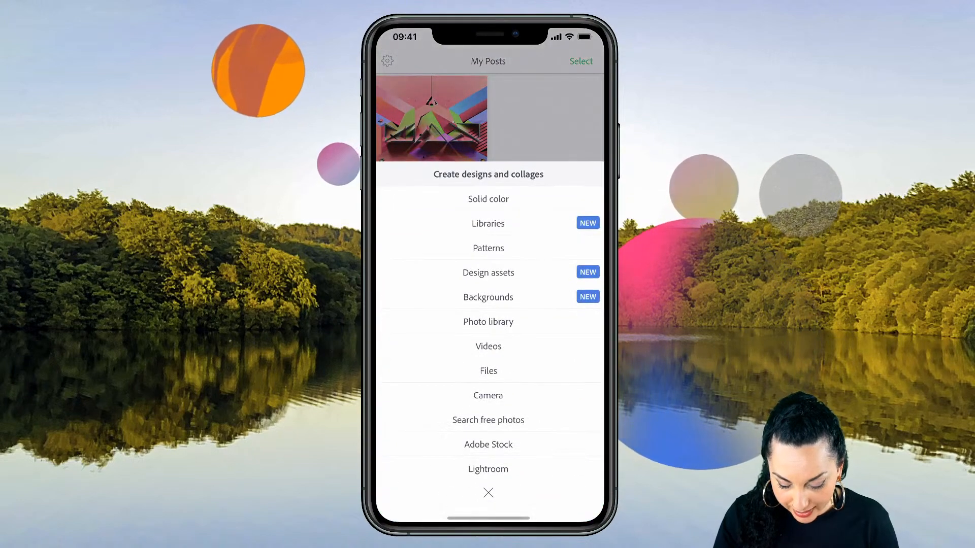
left_click(488, 492)
Open the pink MAX post for editing and apply the first Decorative color palette to it
left_click(431, 132)
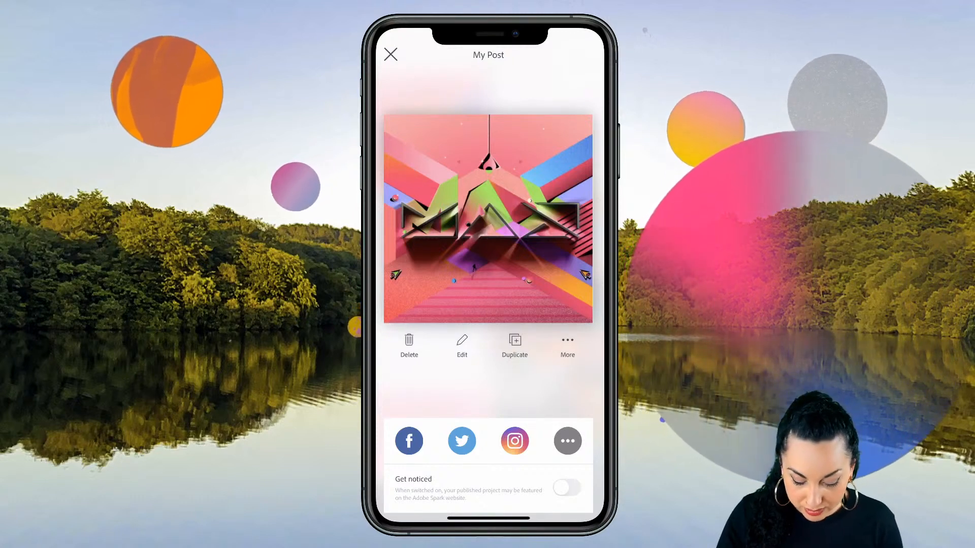
left_click(462, 346)
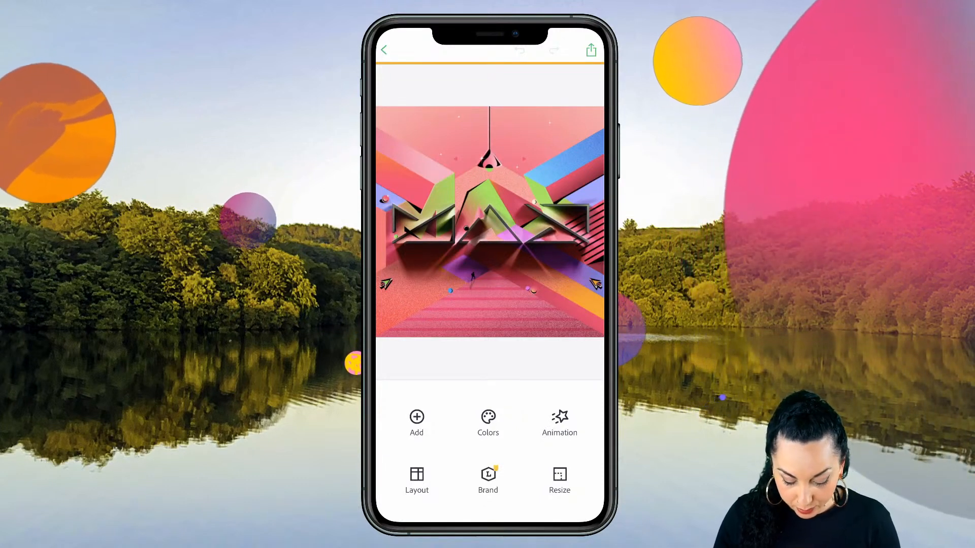
left_click(487, 422)
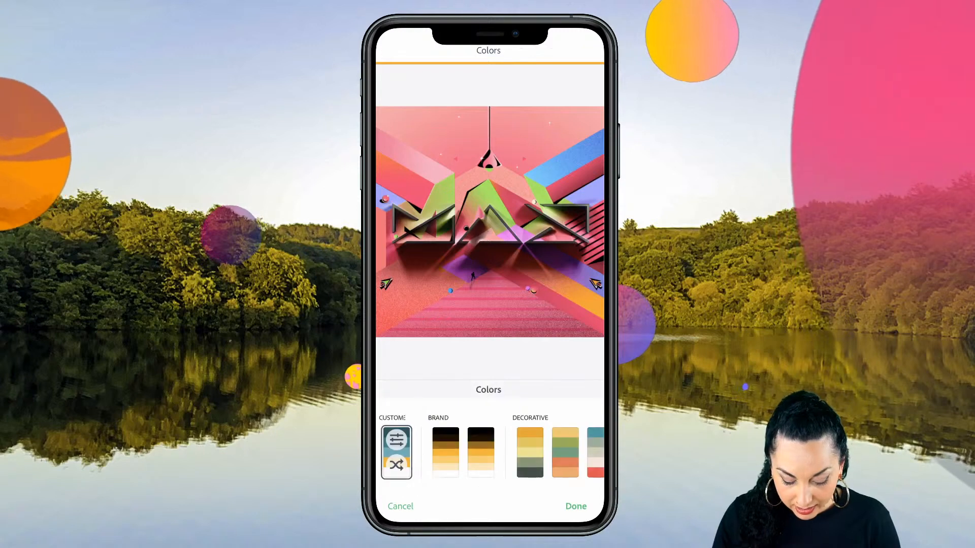
left_click(530, 452)
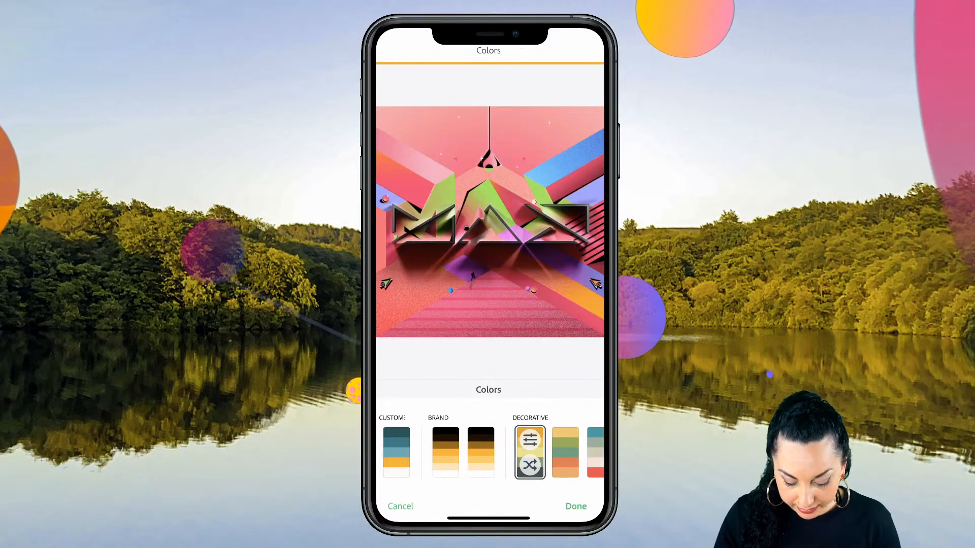
left_click(576, 506)
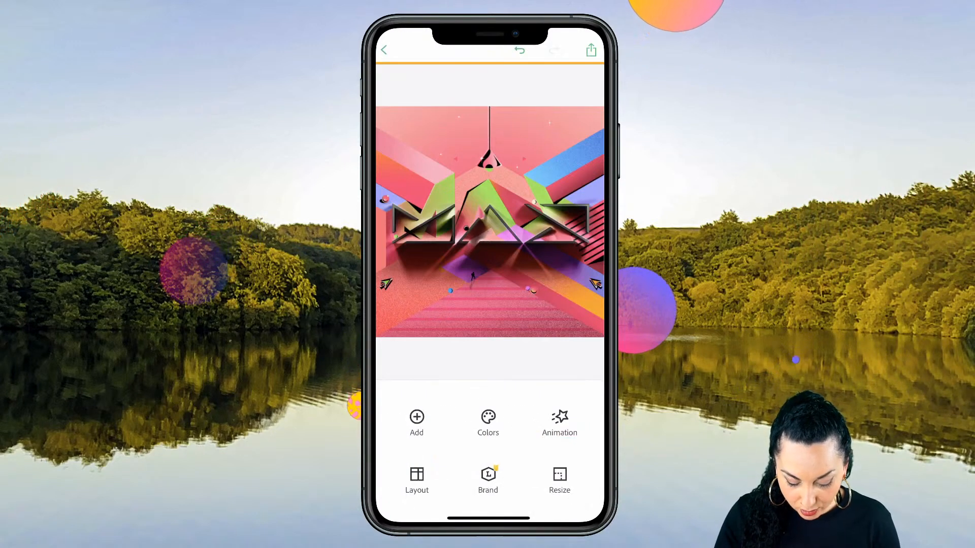
Replace the MAX artwork with the orange-and-teal star background from the Geometric collection
left_click(416, 423)
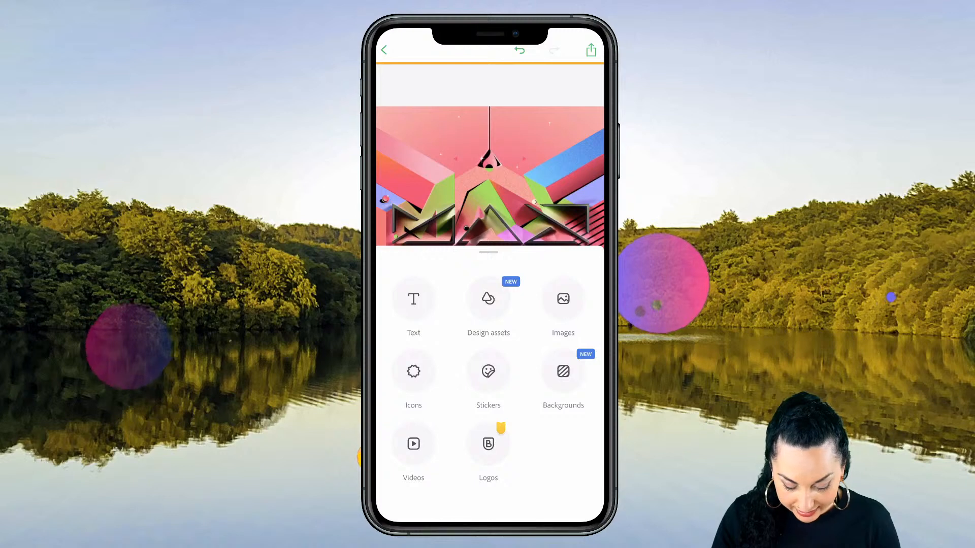
left_click(489, 444)
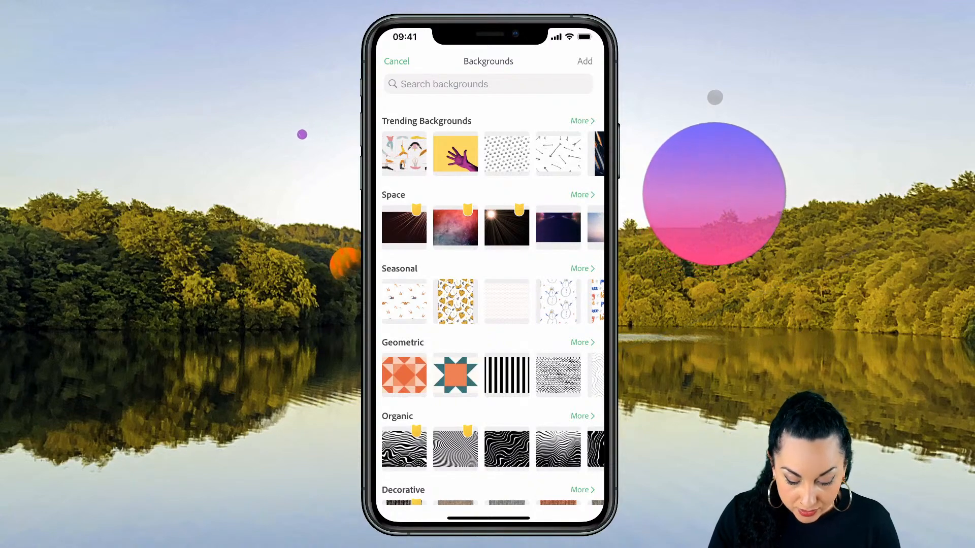
scroll(492, 304, "down", 7)
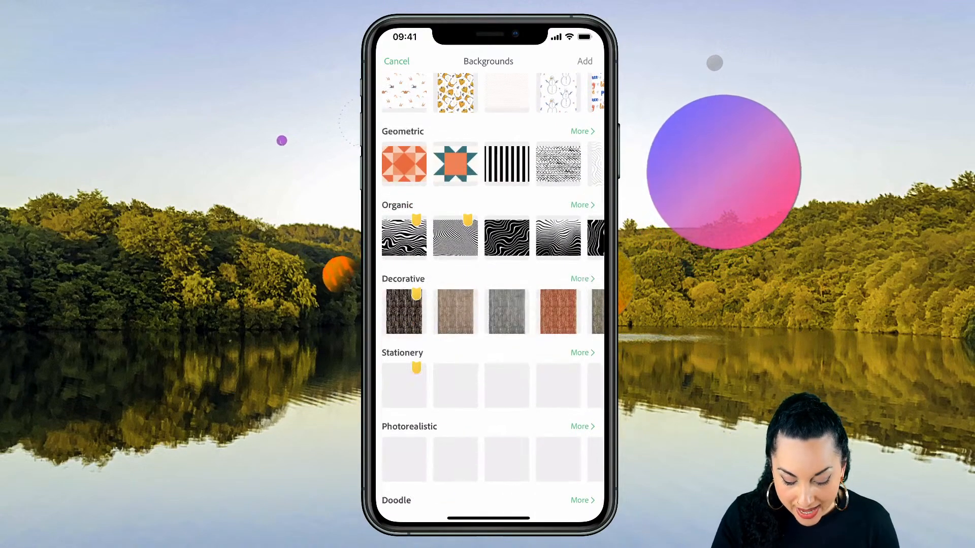
scroll(490, 295, "up", 8)
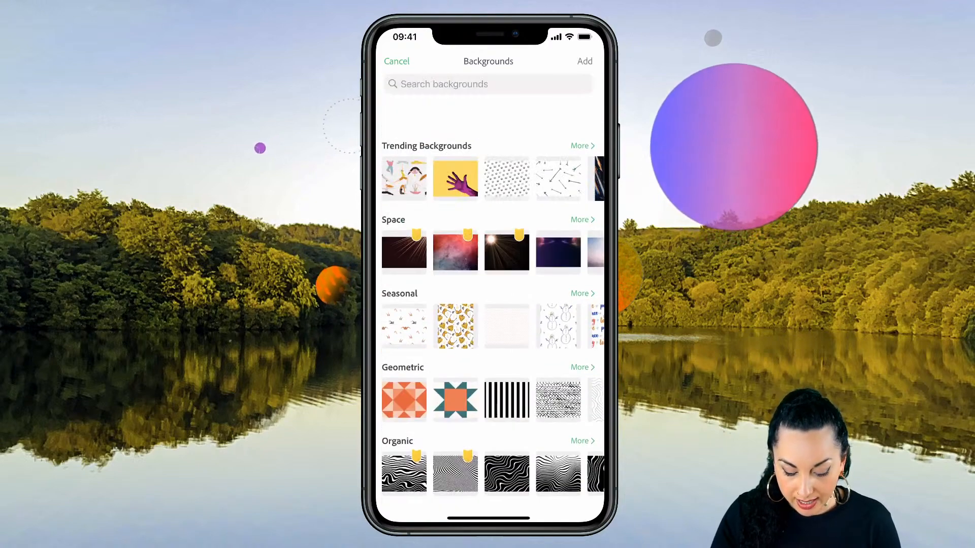
scroll(490, 294, "down", 2)
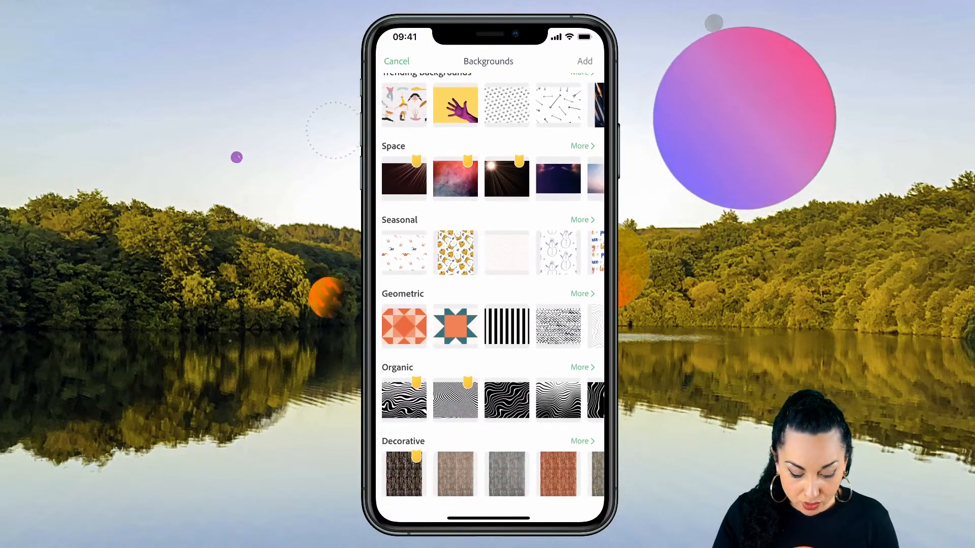
left_click(455, 326)
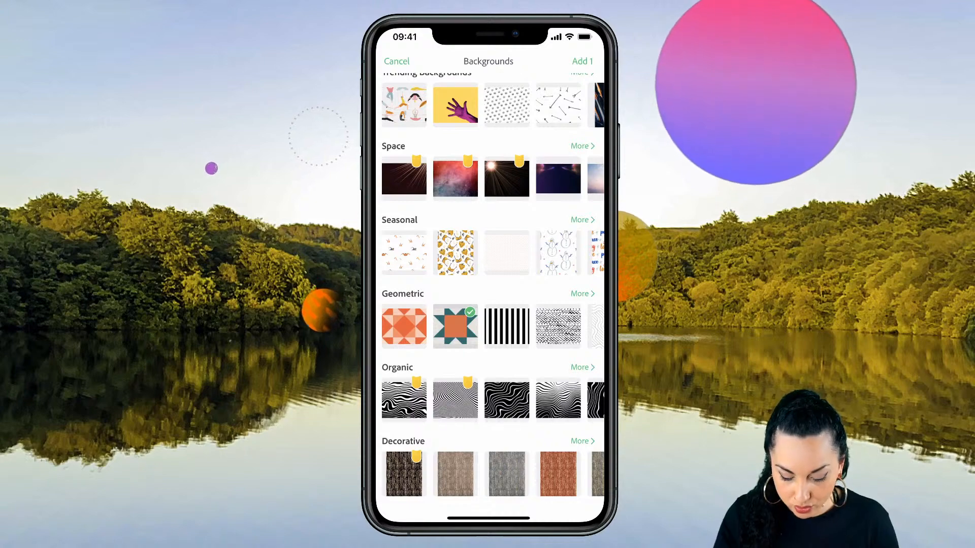
left_click(581, 61)
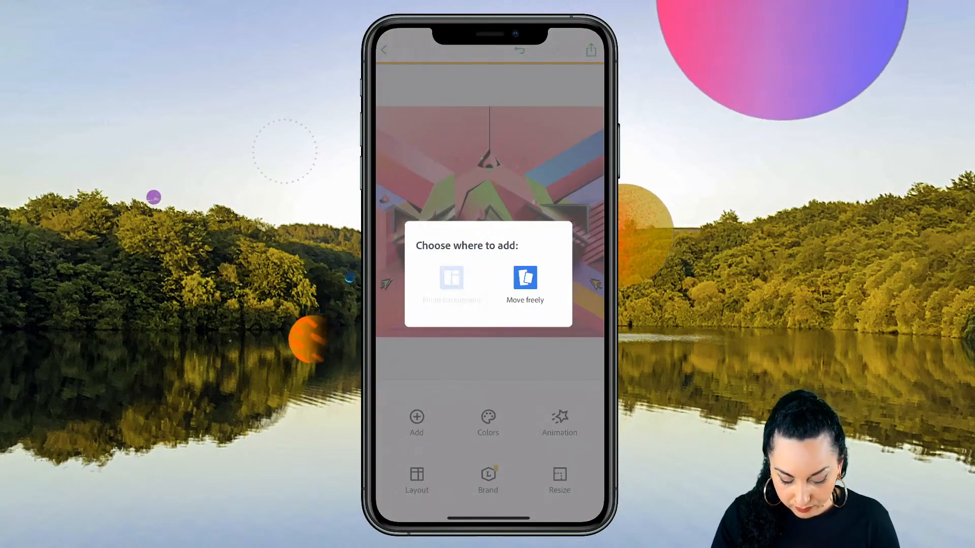
left_click(452, 279)
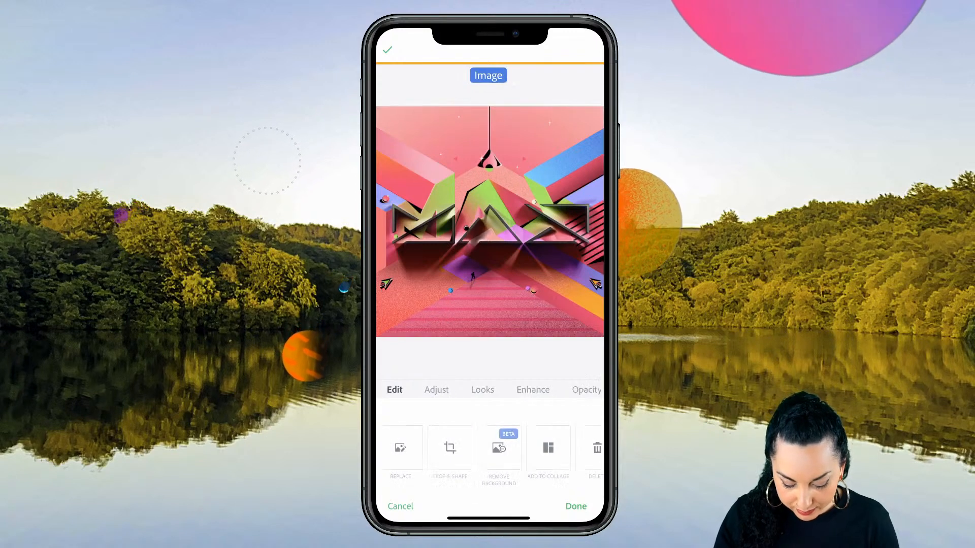
left_click(595, 448)
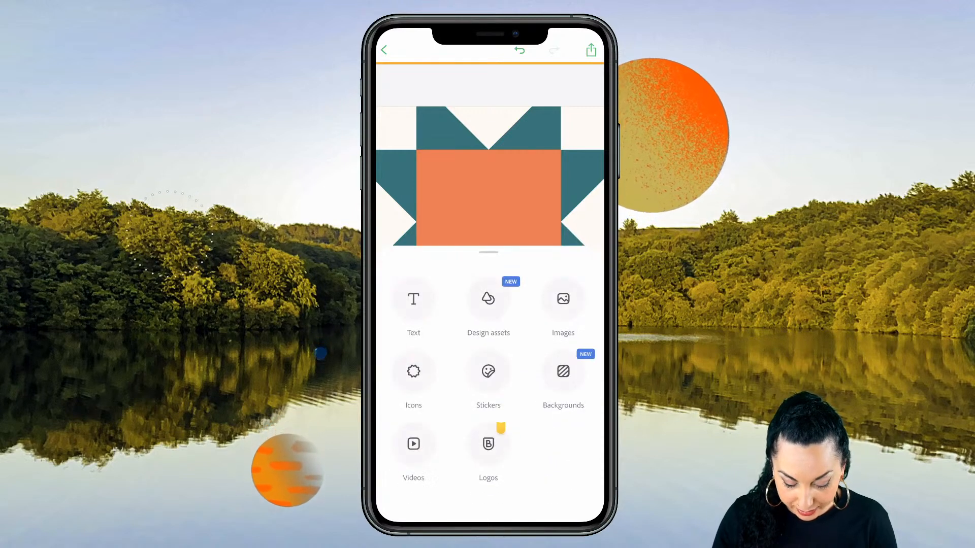
Search the free icon library for "Shop" to find an icon to add to the star design
left_click(413, 371)
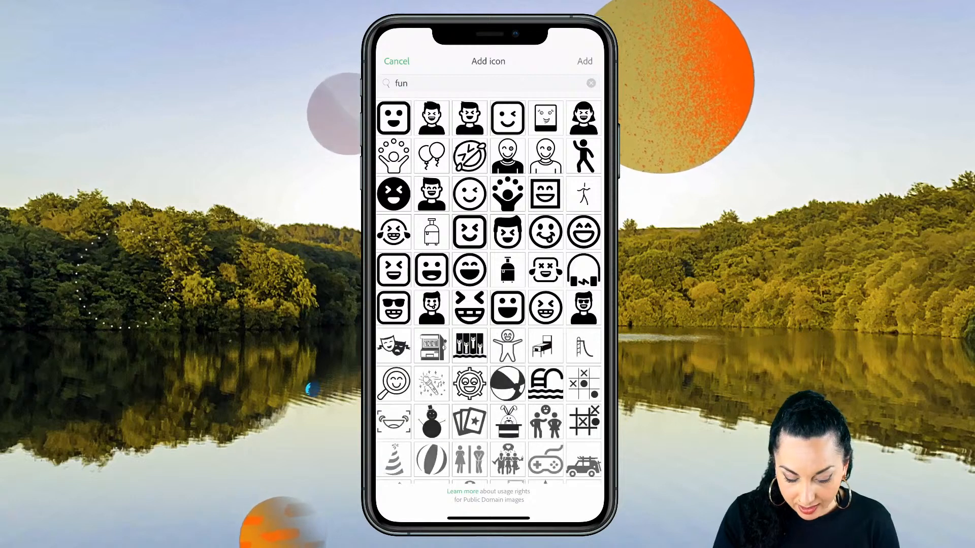
left_click(488, 83)
left_click(591, 83)
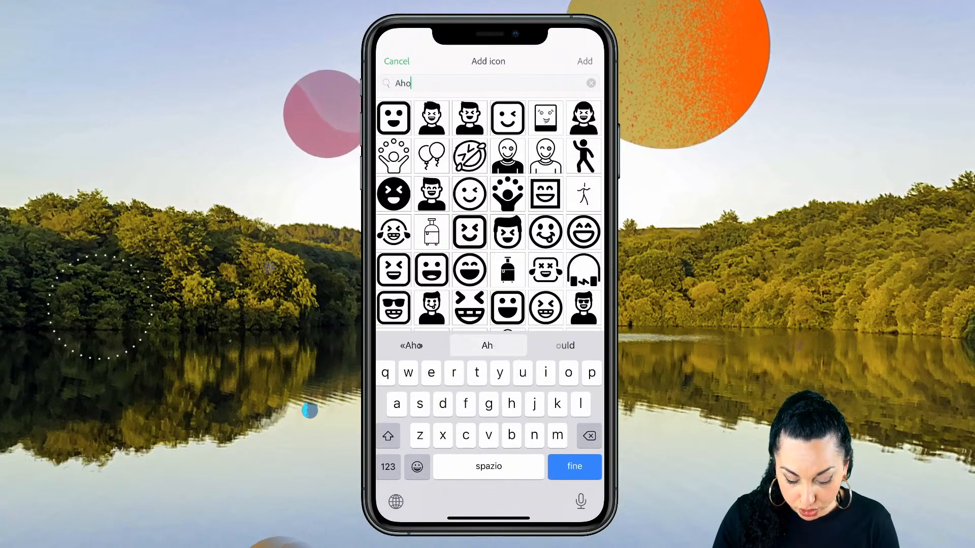
type("Ahop")
key("BackSpace")
key("BackSpace")
key("BackSpace")
key("BackSpace")
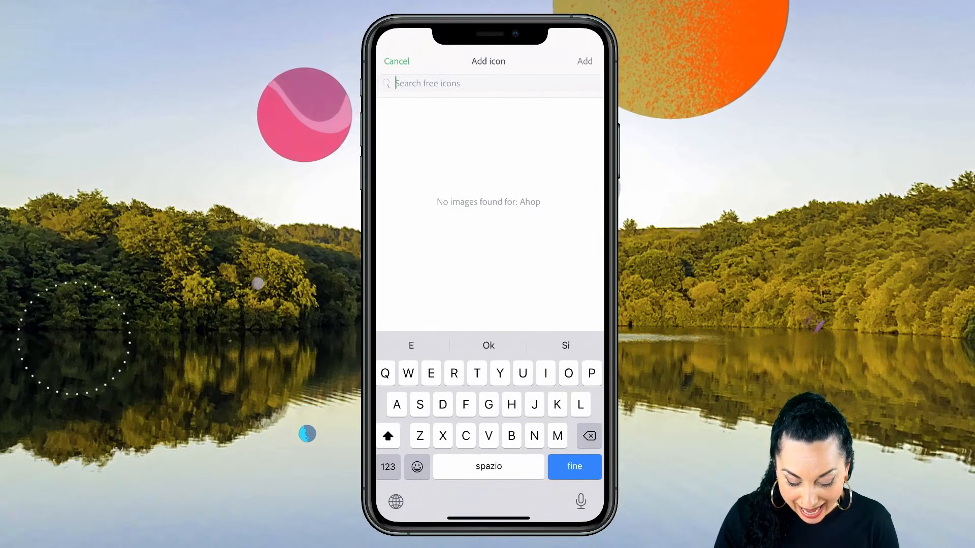
type("Shoo")
left_click(574, 467)
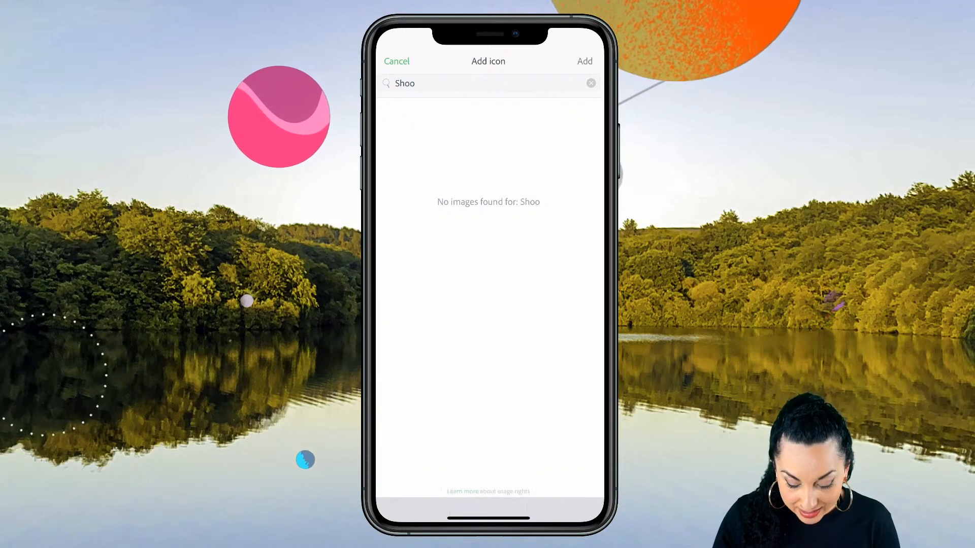
left_click(487, 83)
key("BackSpace")
type("p")
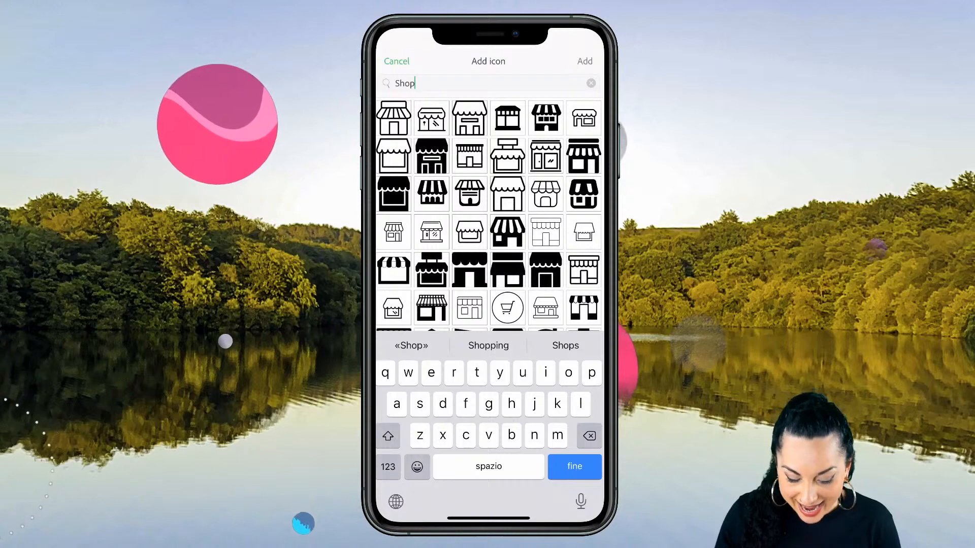
Add the outlined storefront icon with a striped awning, keep its color, and save the finished design to the phone
scroll(489, 254, "down", 5)
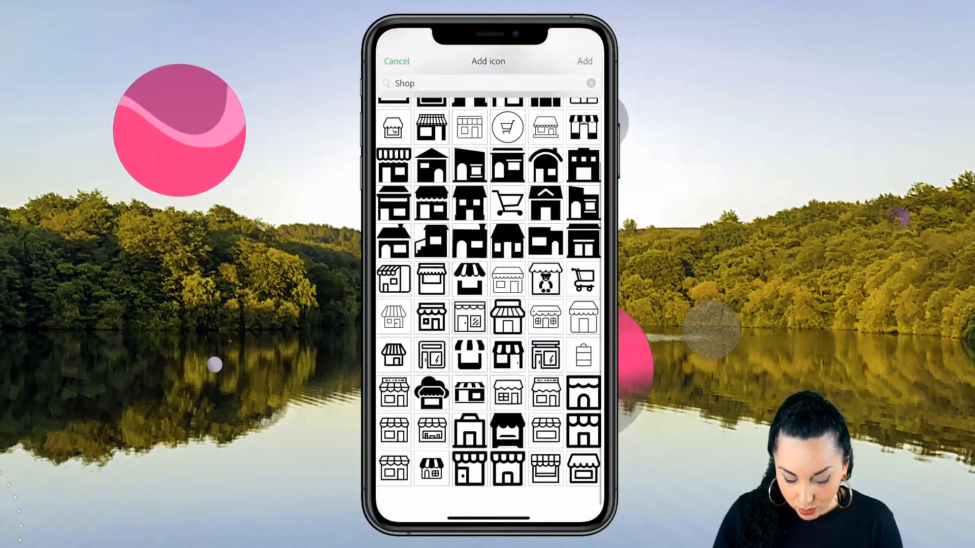
scroll(488, 254, "up", 5)
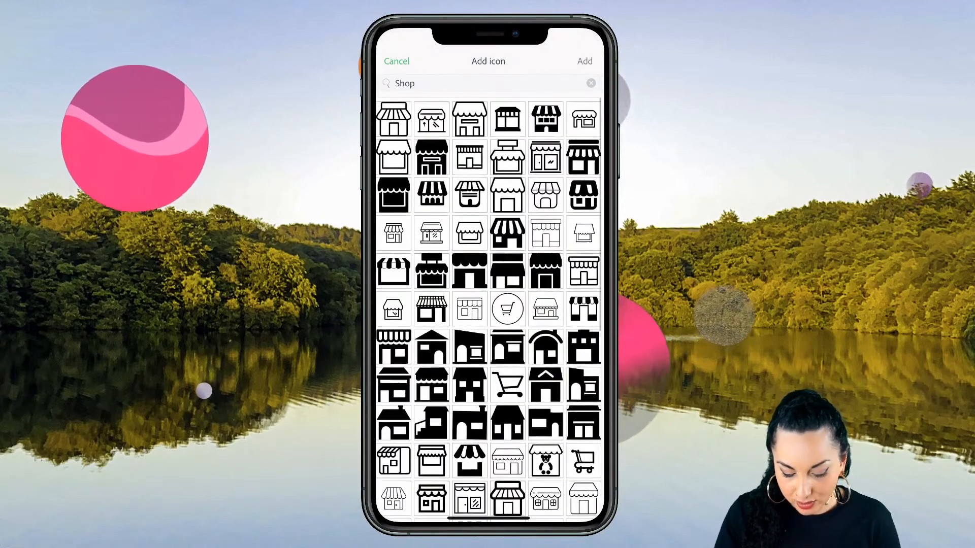
left_click(393, 118)
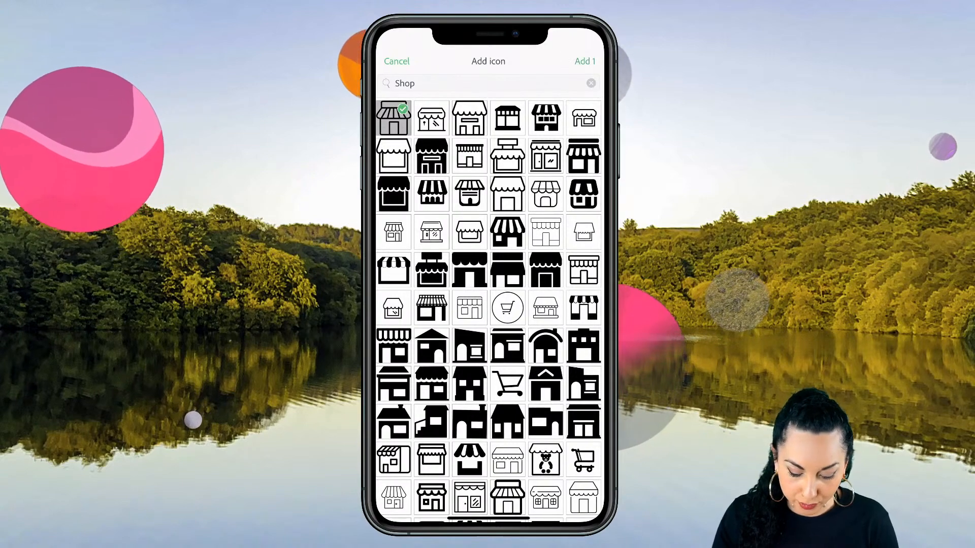
left_click(584, 61)
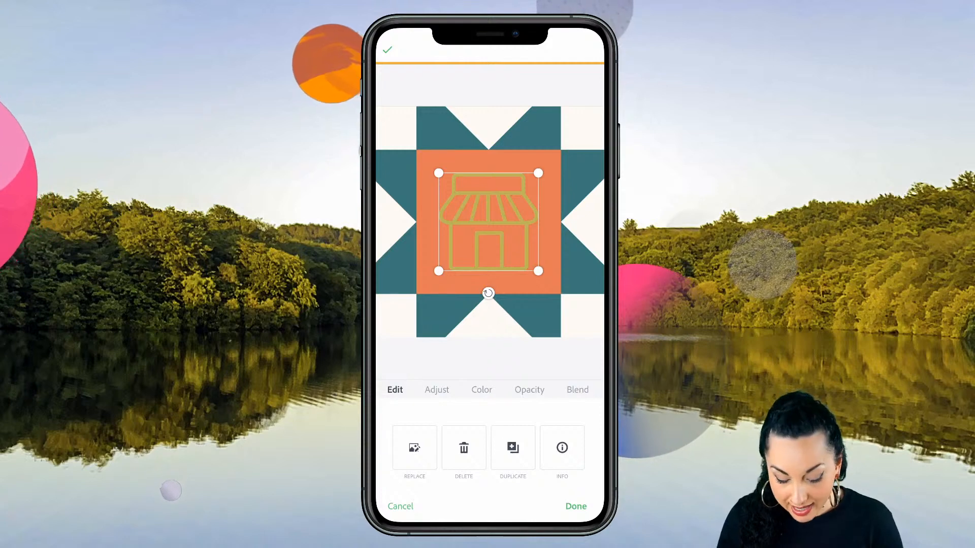
left_click(481, 390)
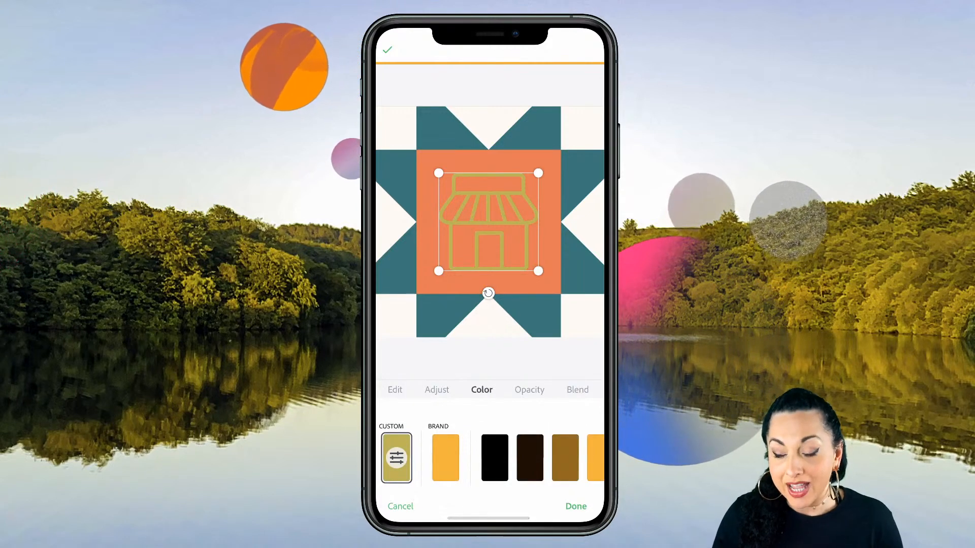
left_click(575, 506)
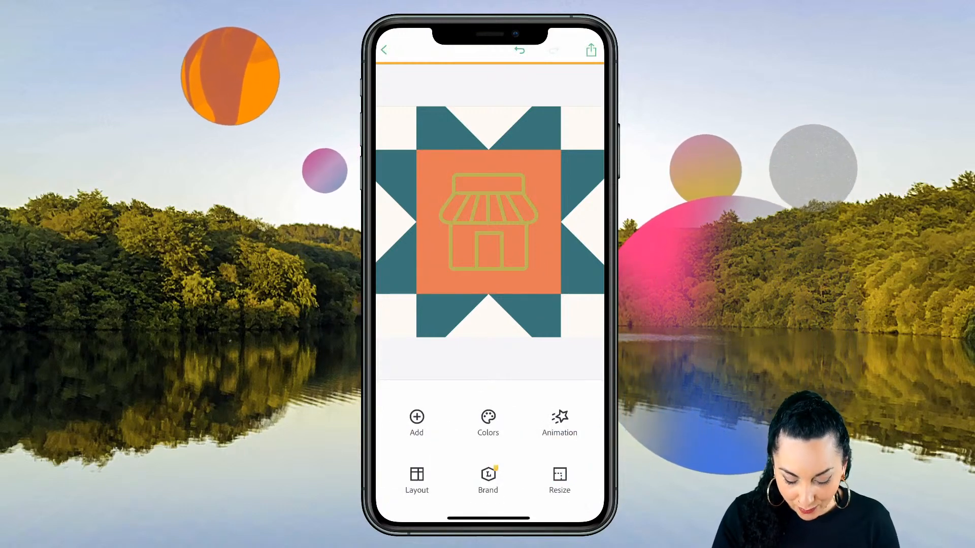
left_click(591, 50)
left_click(401, 429)
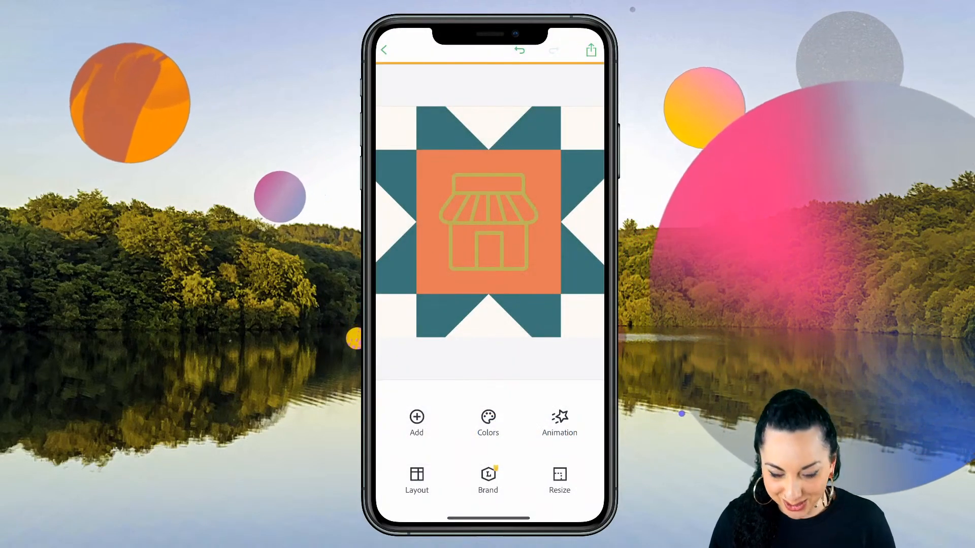
Switch to Instagram, open the cover editor of the Max 2021 highlight and bring up the photo library for a new cover
left_click_drag(488, 518, 584, 448)
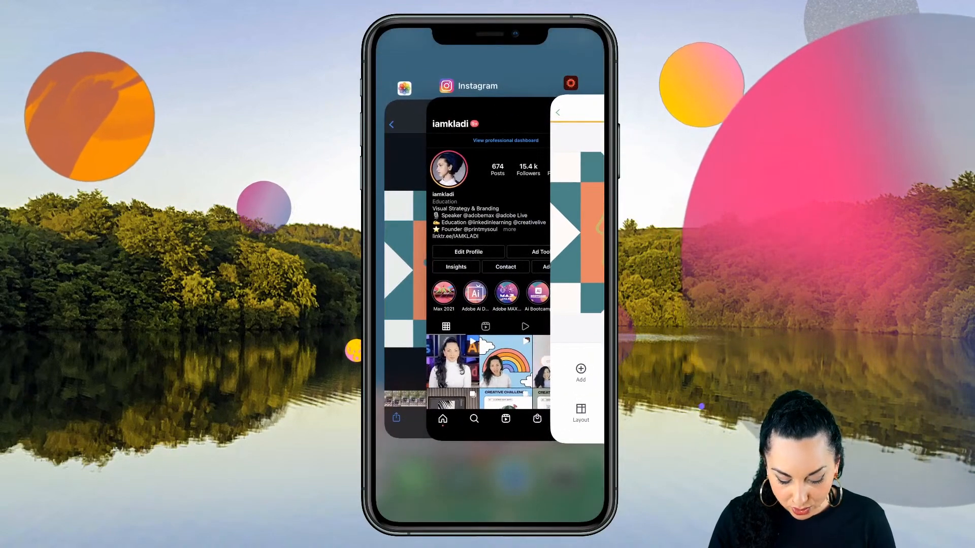
left_click(483, 274)
left_click(401, 308)
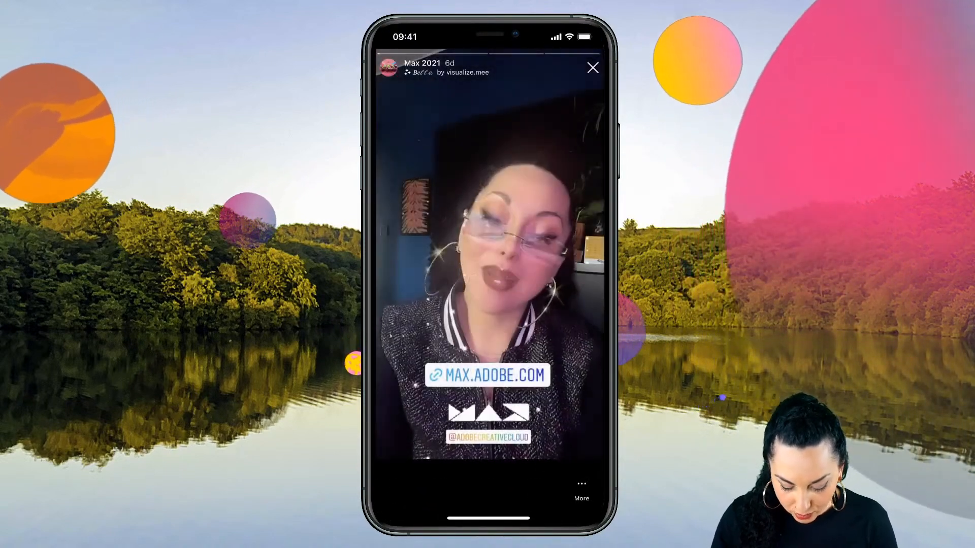
left_click(582, 488)
left_click(487, 334)
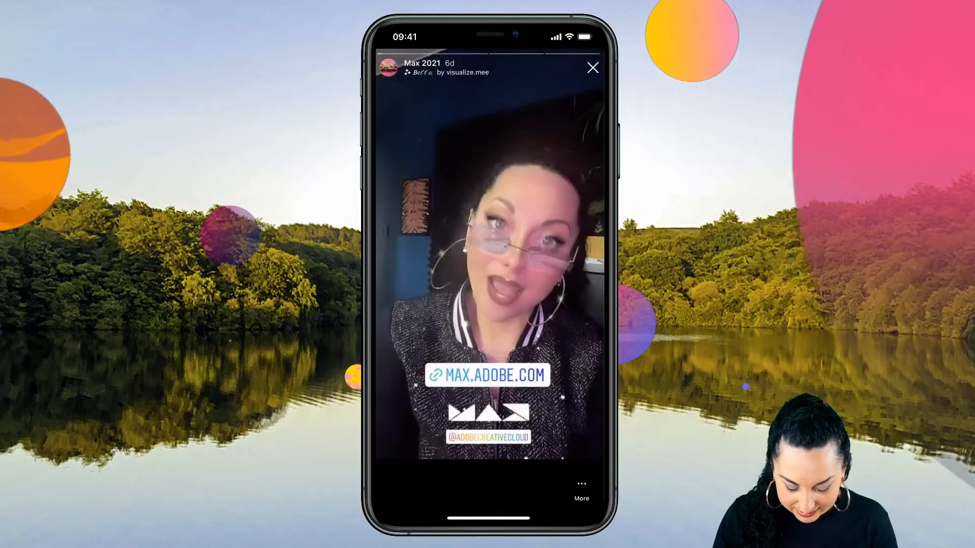
left_click(488, 141)
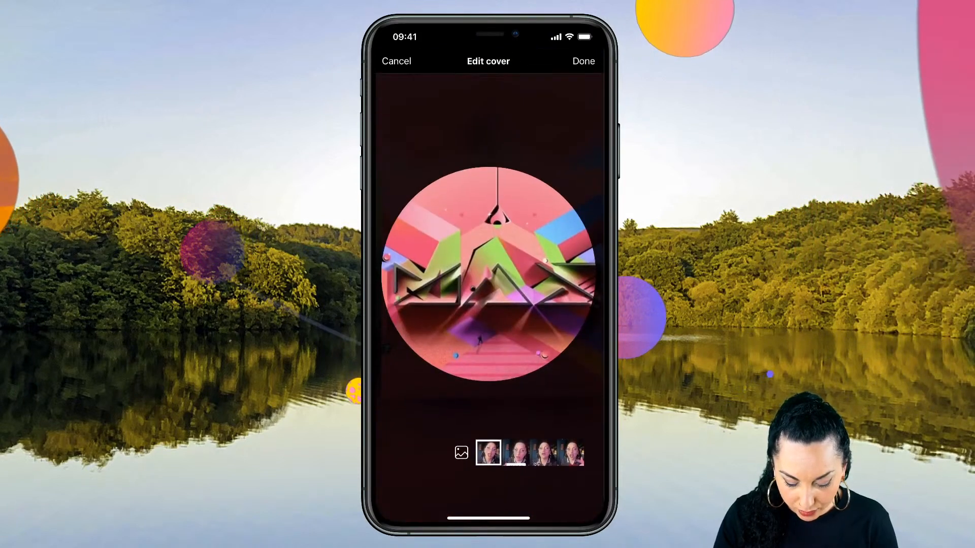
left_click(459, 450)
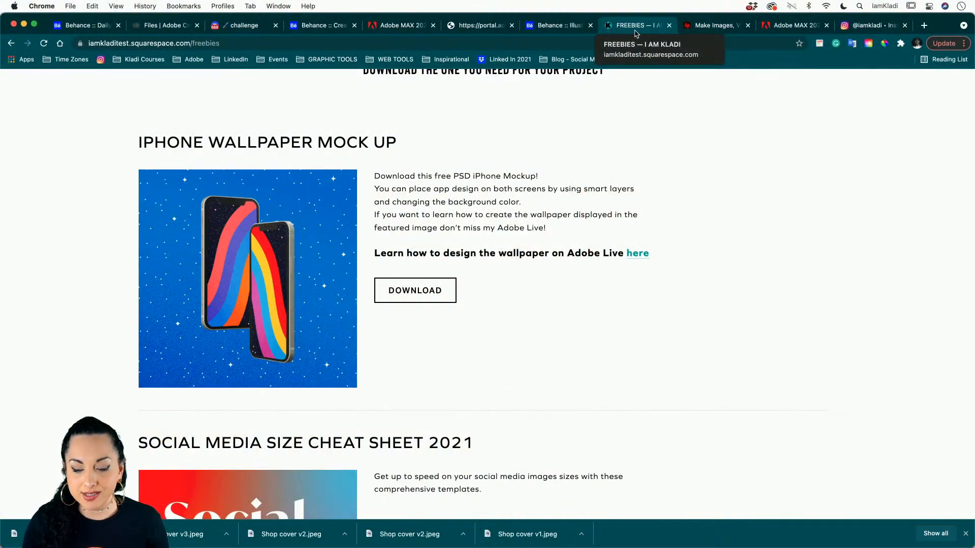
Browse the free downloads on the FREEBIES page in Chrome, from the iPhone wallpaper mockup onward
scroll(581, 161, "down", 1)
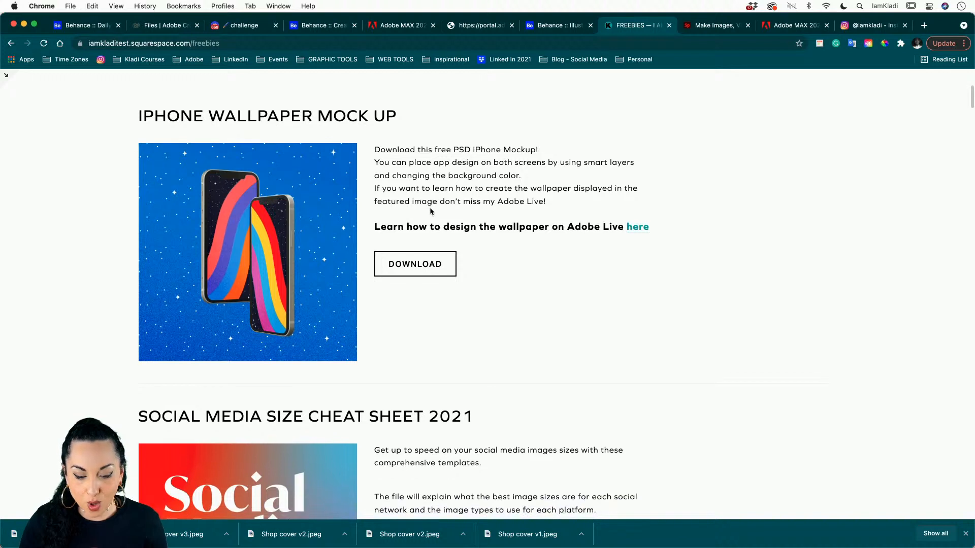